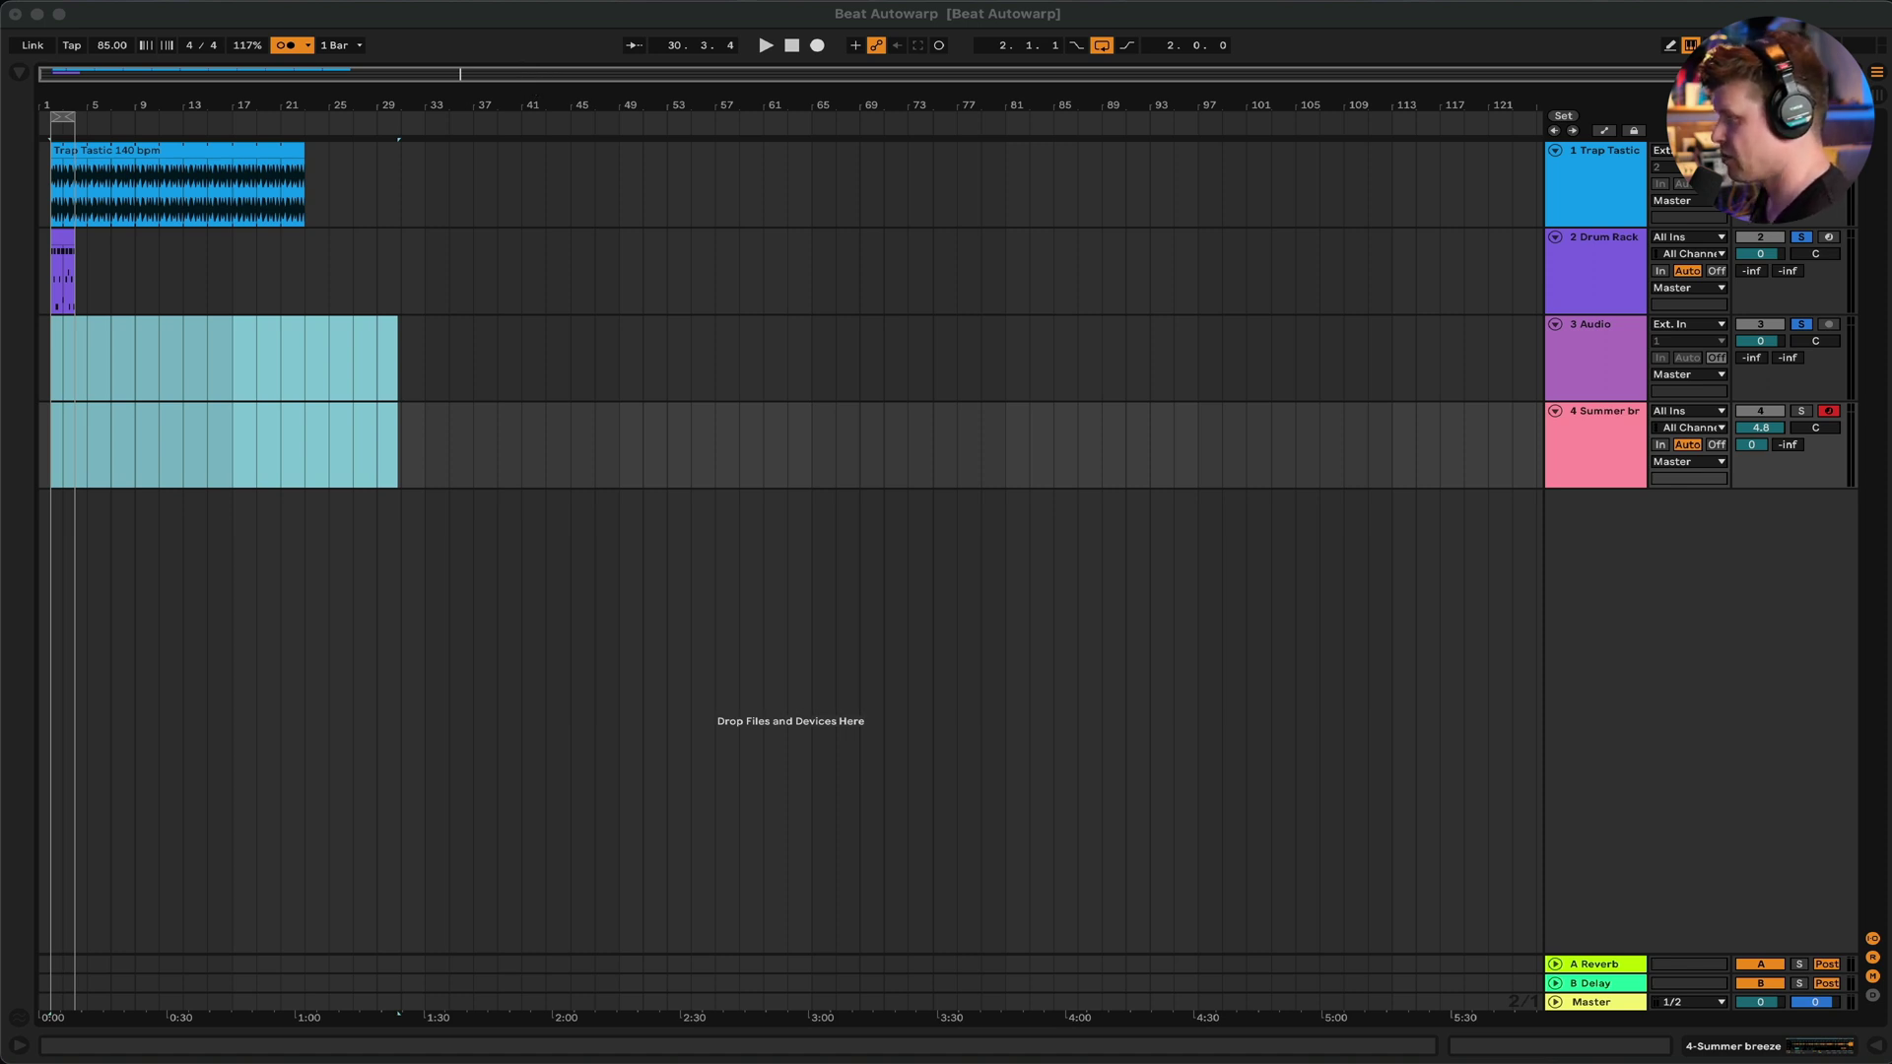
Check the recording and warping settings in Live's Preferences.
{"action": "left_click", "coordinate": [69, 5]}
{"action": "left_click", "coordinate": [98, 49]}
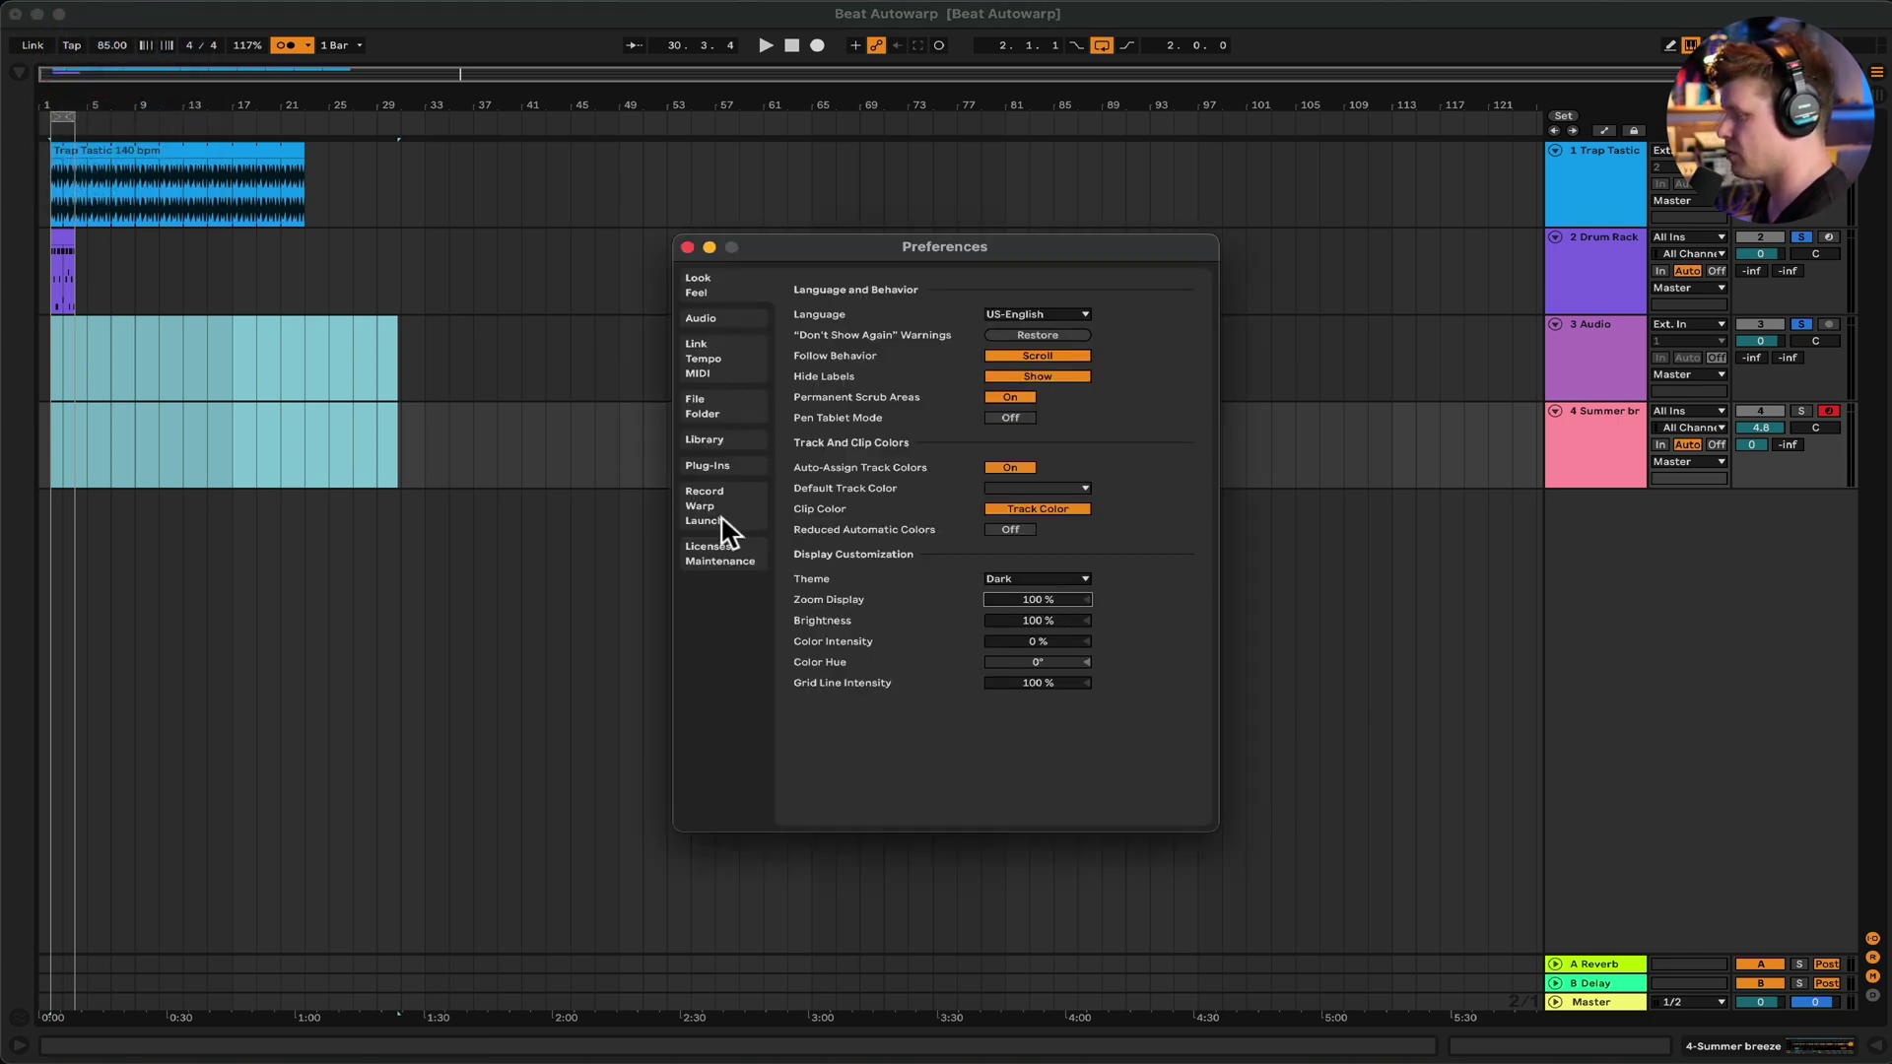
{"action": "left_click", "coordinate": [726, 522]}
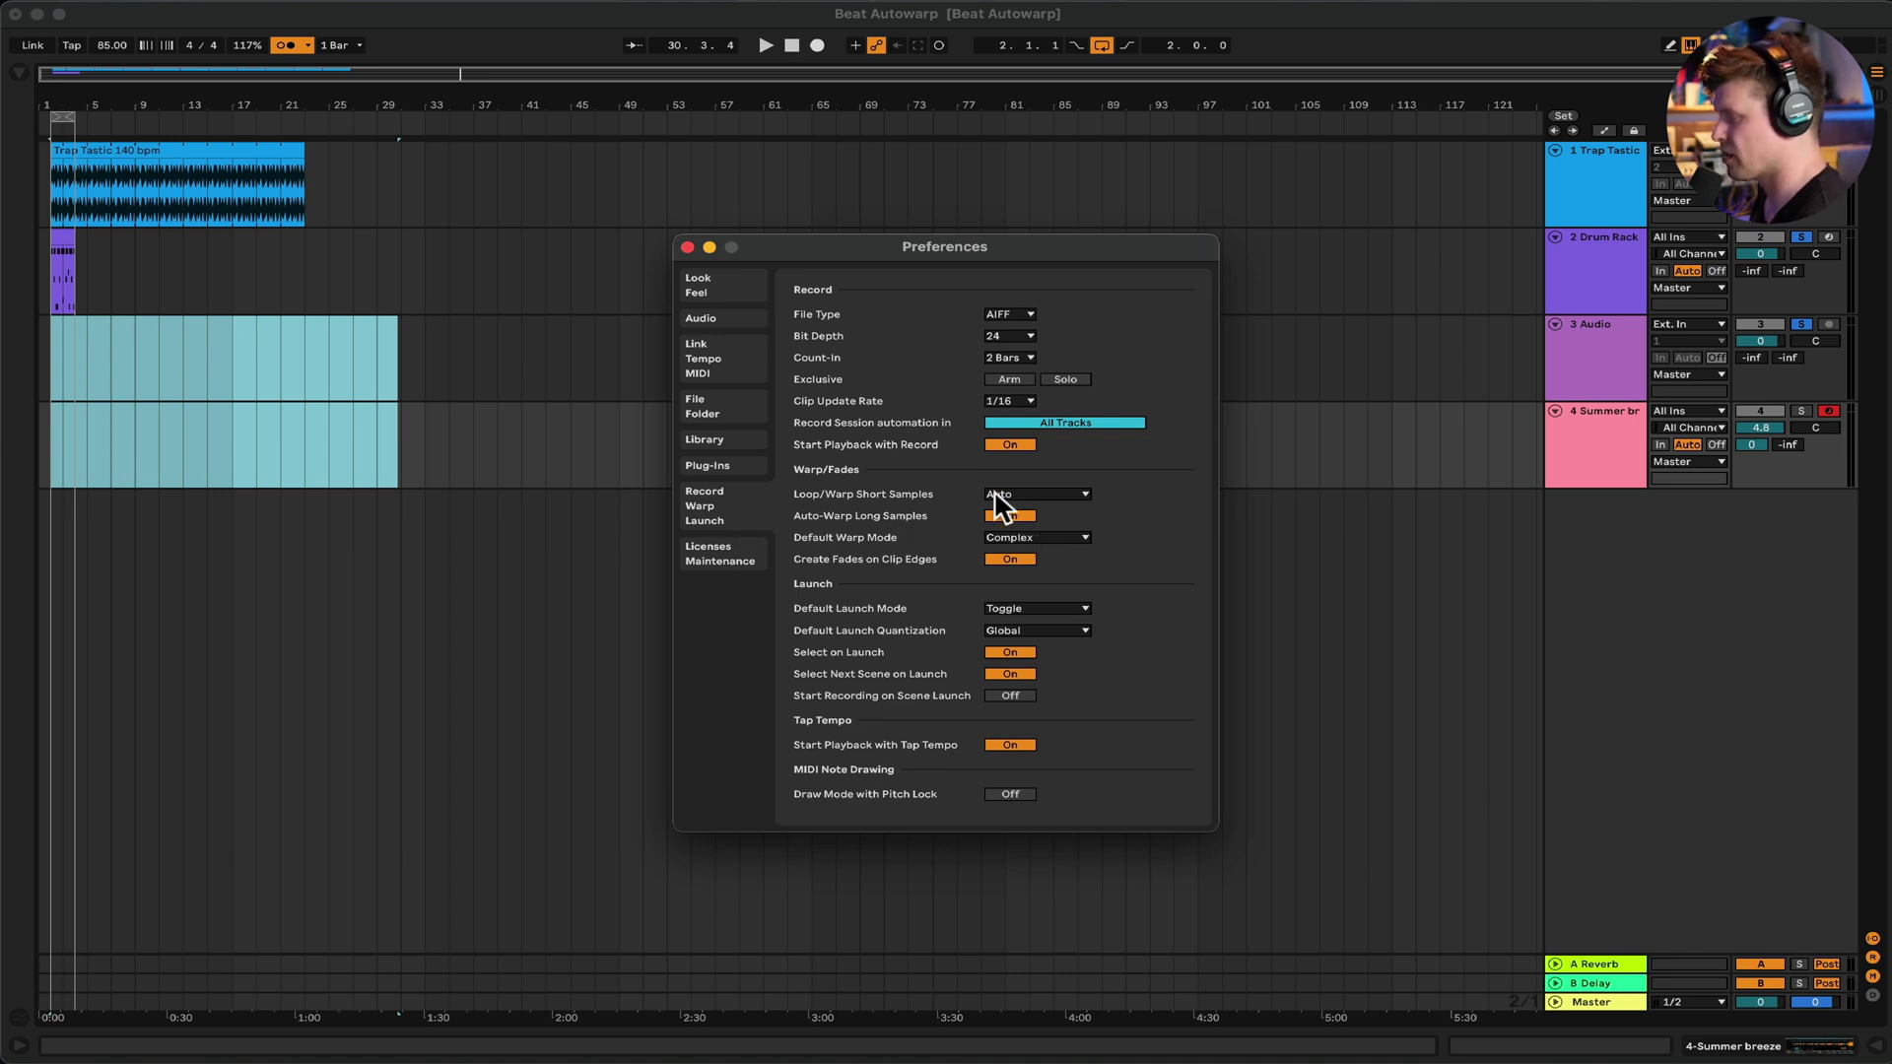
{"action": "left_click", "coordinate": [688, 247]}
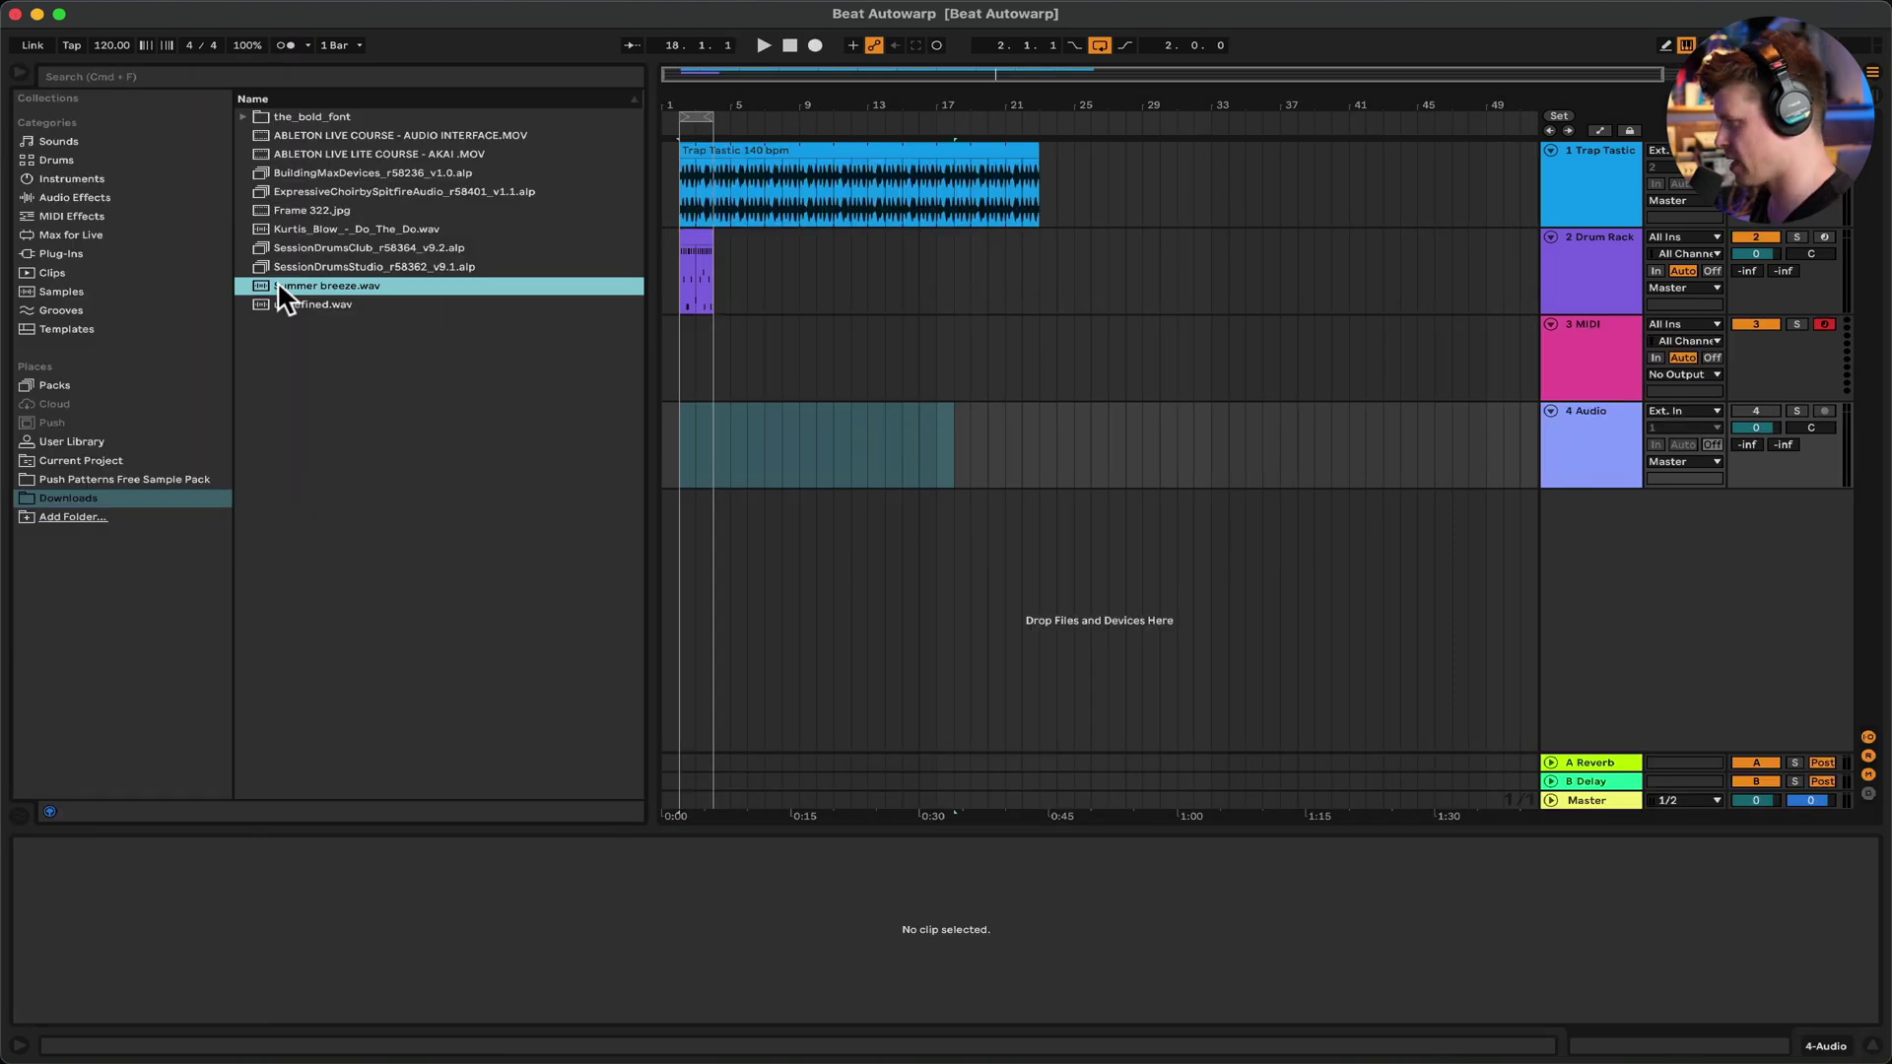
Place Summer breeze.wav on a new track and play it soloed with the metronome on.
{"action": "left_click_drag", "start_coordinate": [281, 287], "coordinate": [677, 516]}
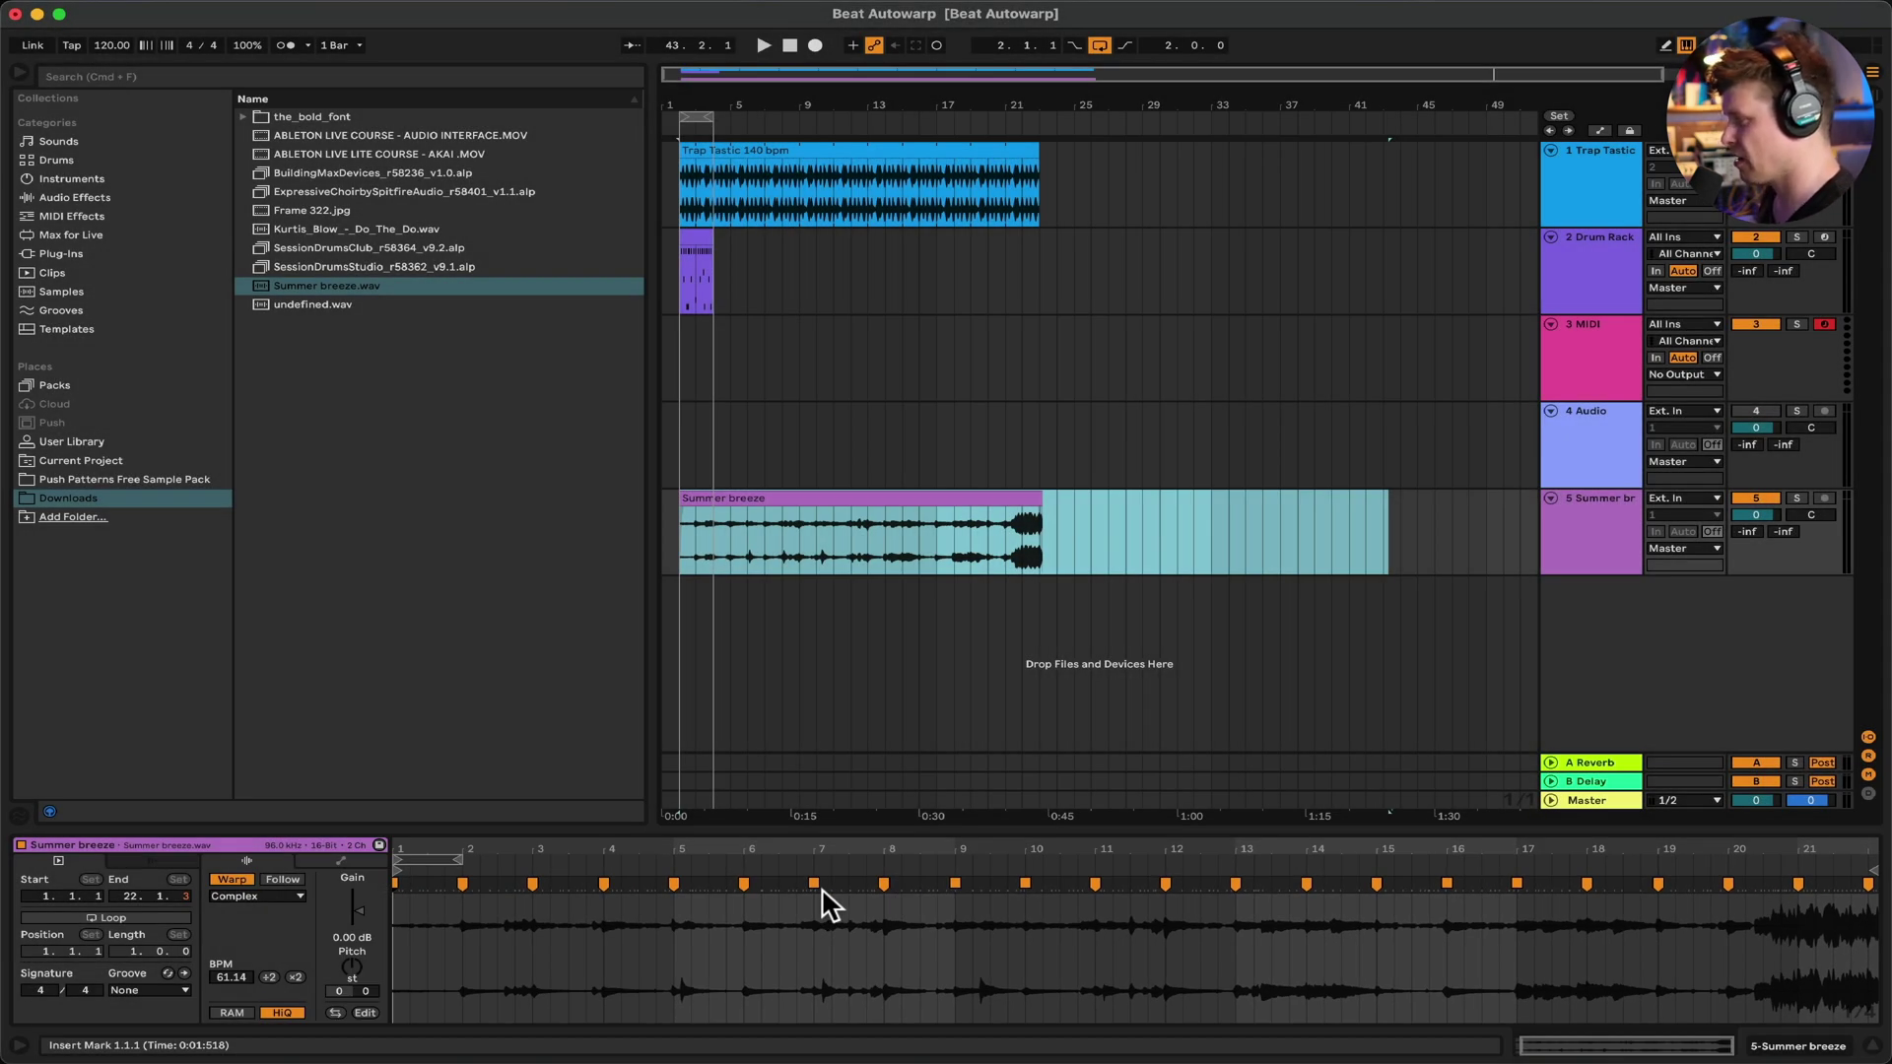
{"action": "left_click", "coordinate": [108, 47]}
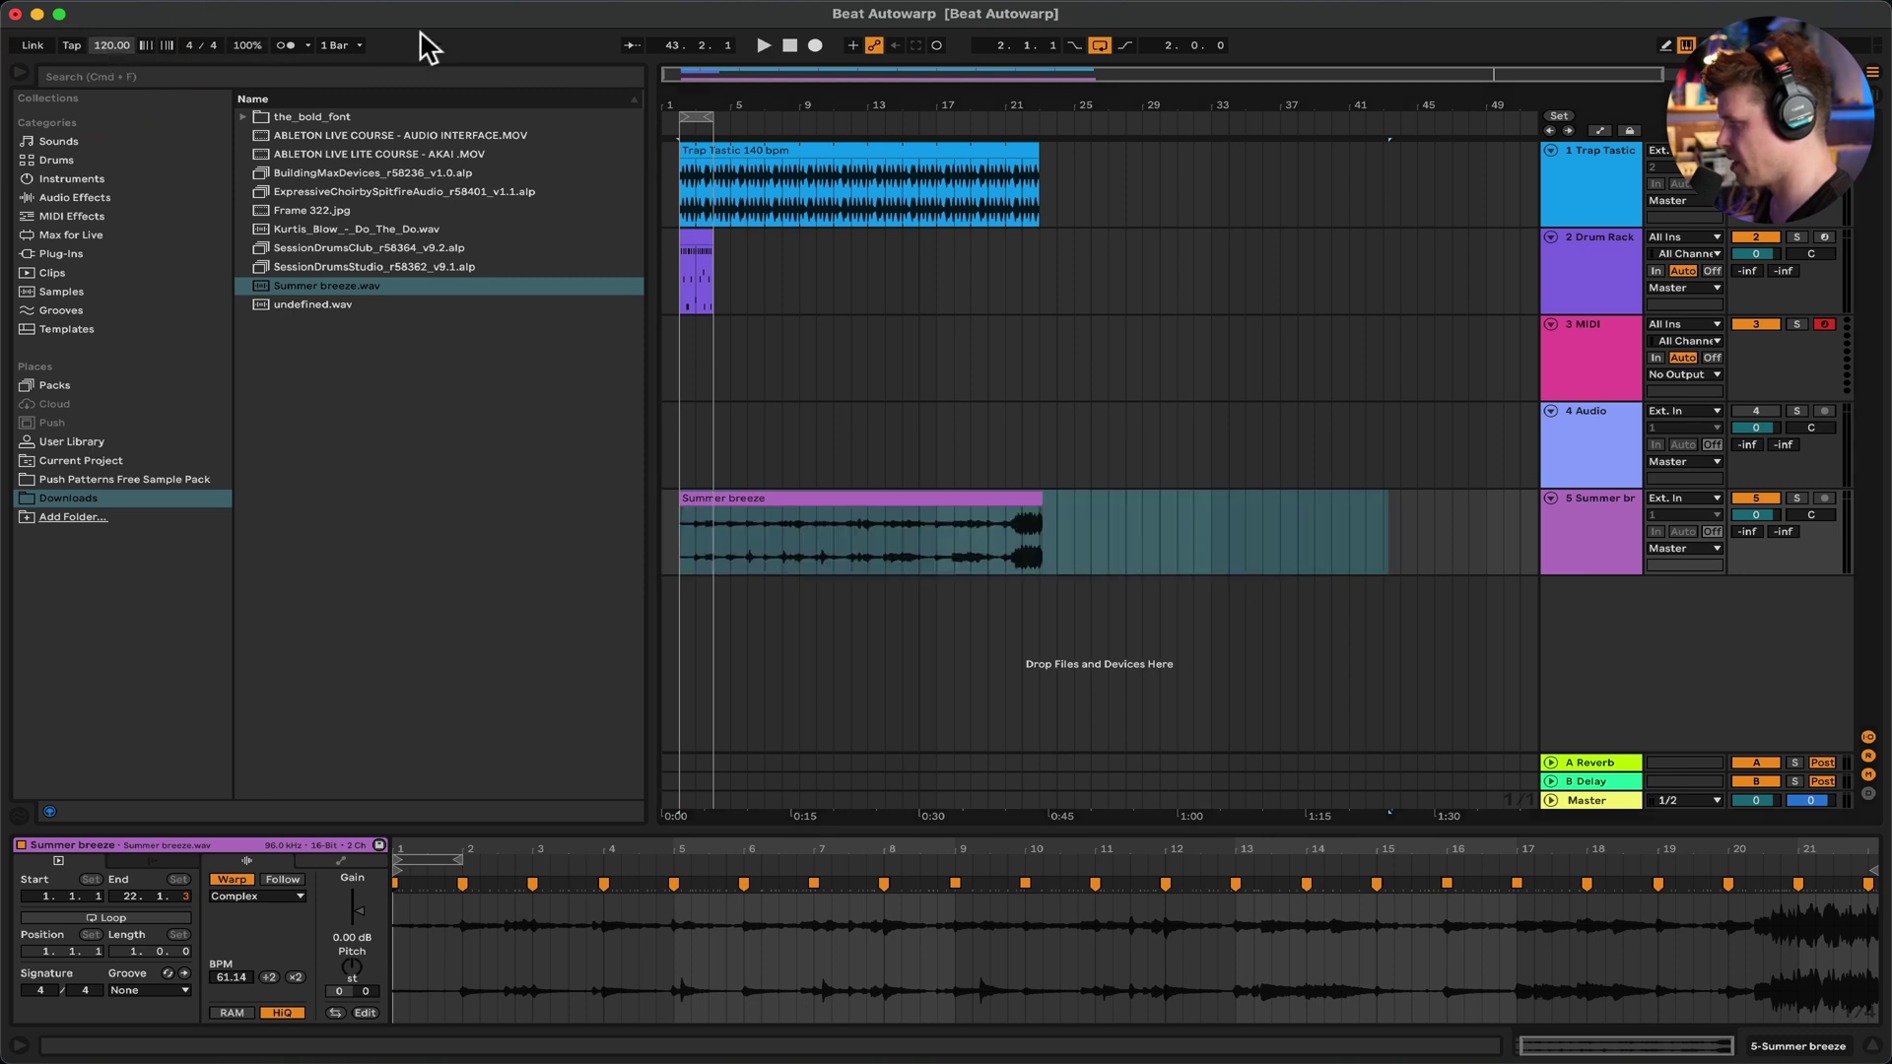
{"action": "left_click", "coordinate": [286, 46]}
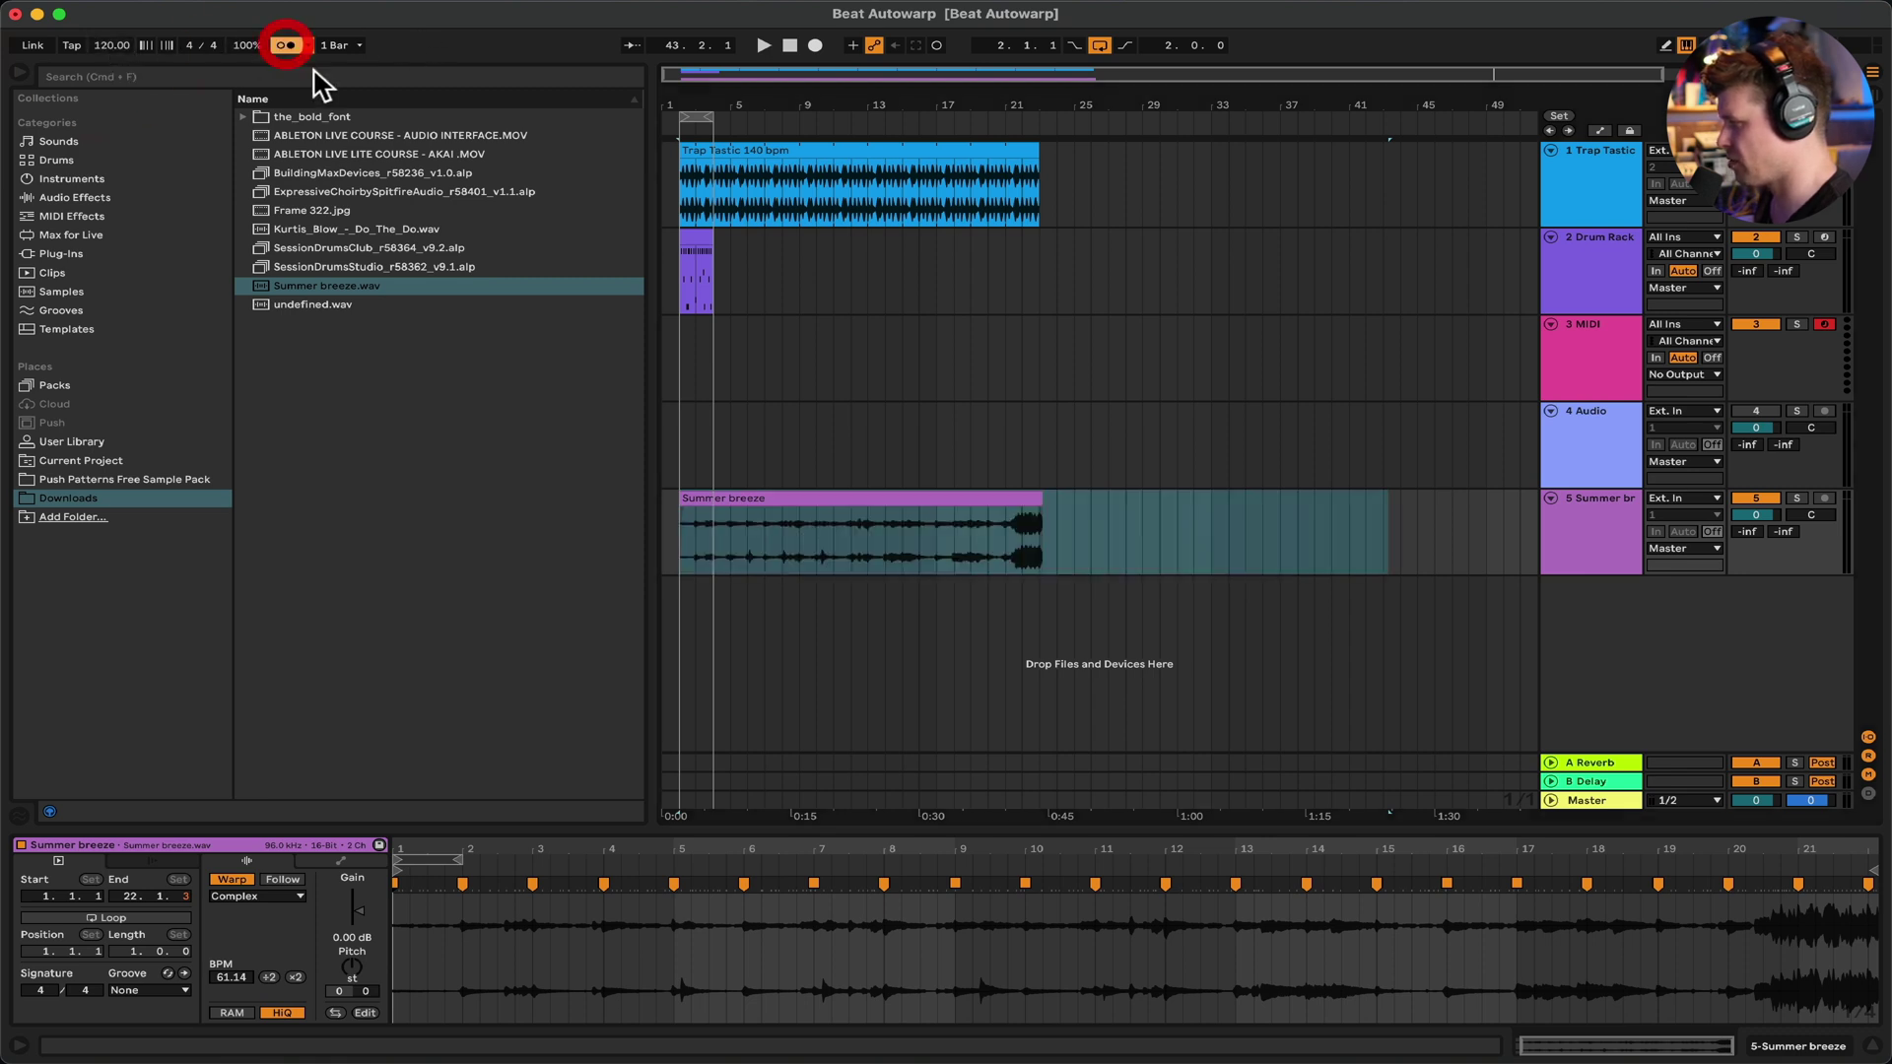
{"action": "left_click", "coordinate": [1796, 499]}
{"action": "left_click", "coordinate": [680, 557]}
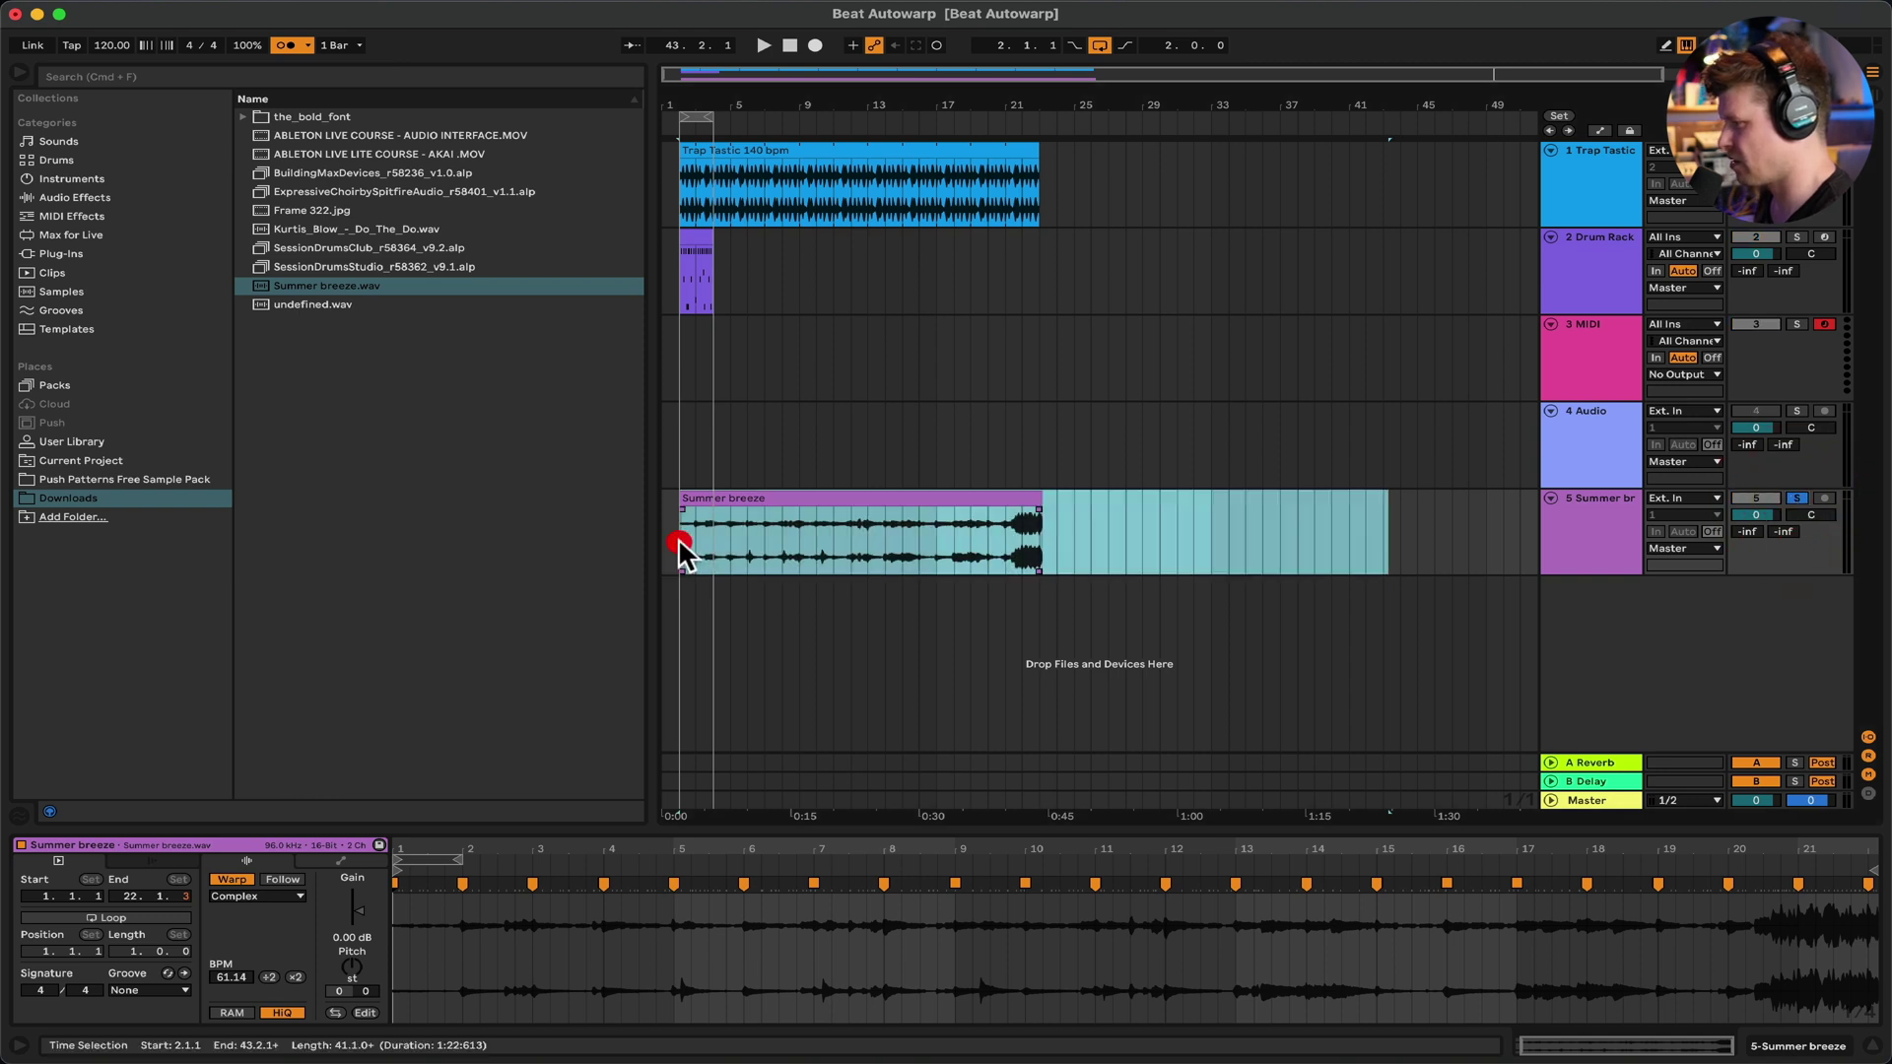
{"action": "key", "text": "space"}
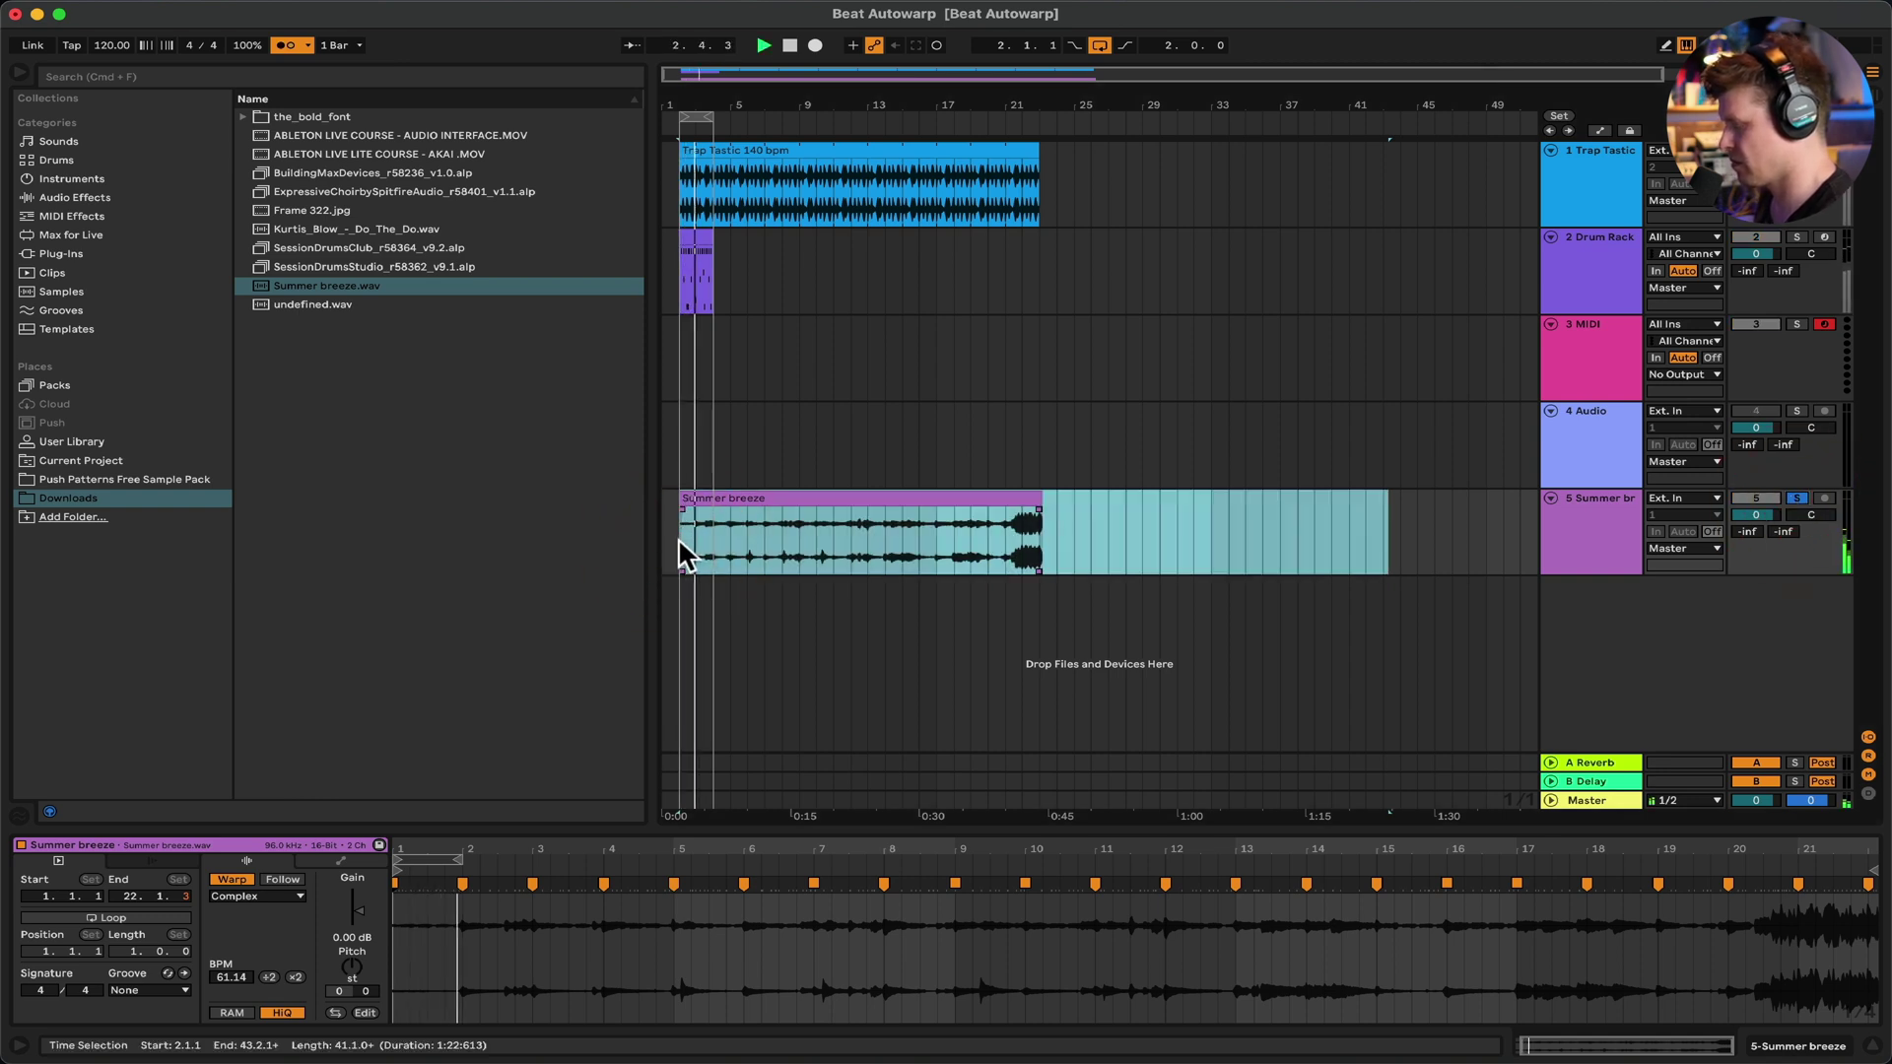
Set the tempo to 84 BPM, also solo the Drum Rack, and raise the clip gain.
{"action": "left_click", "coordinate": [112, 46]}
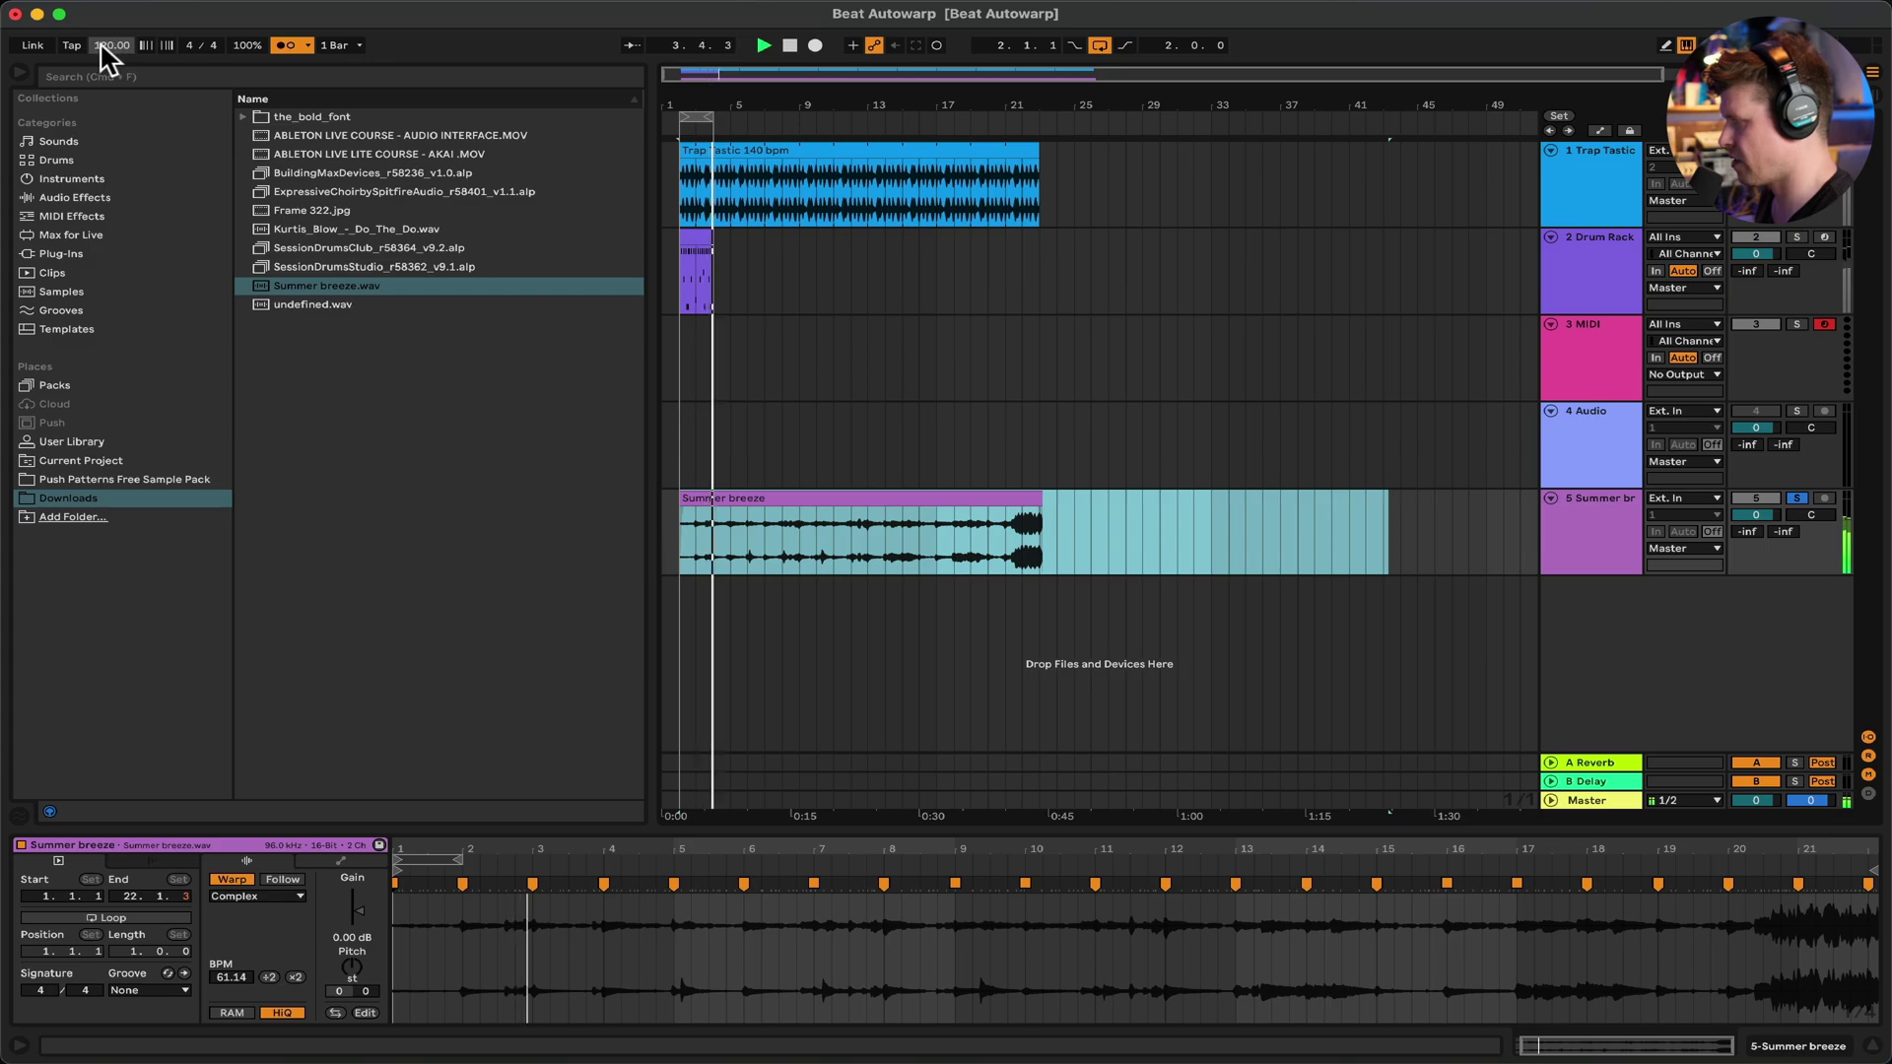
{"action": "type", "text": "84"}
{"action": "key", "text": "Return"}
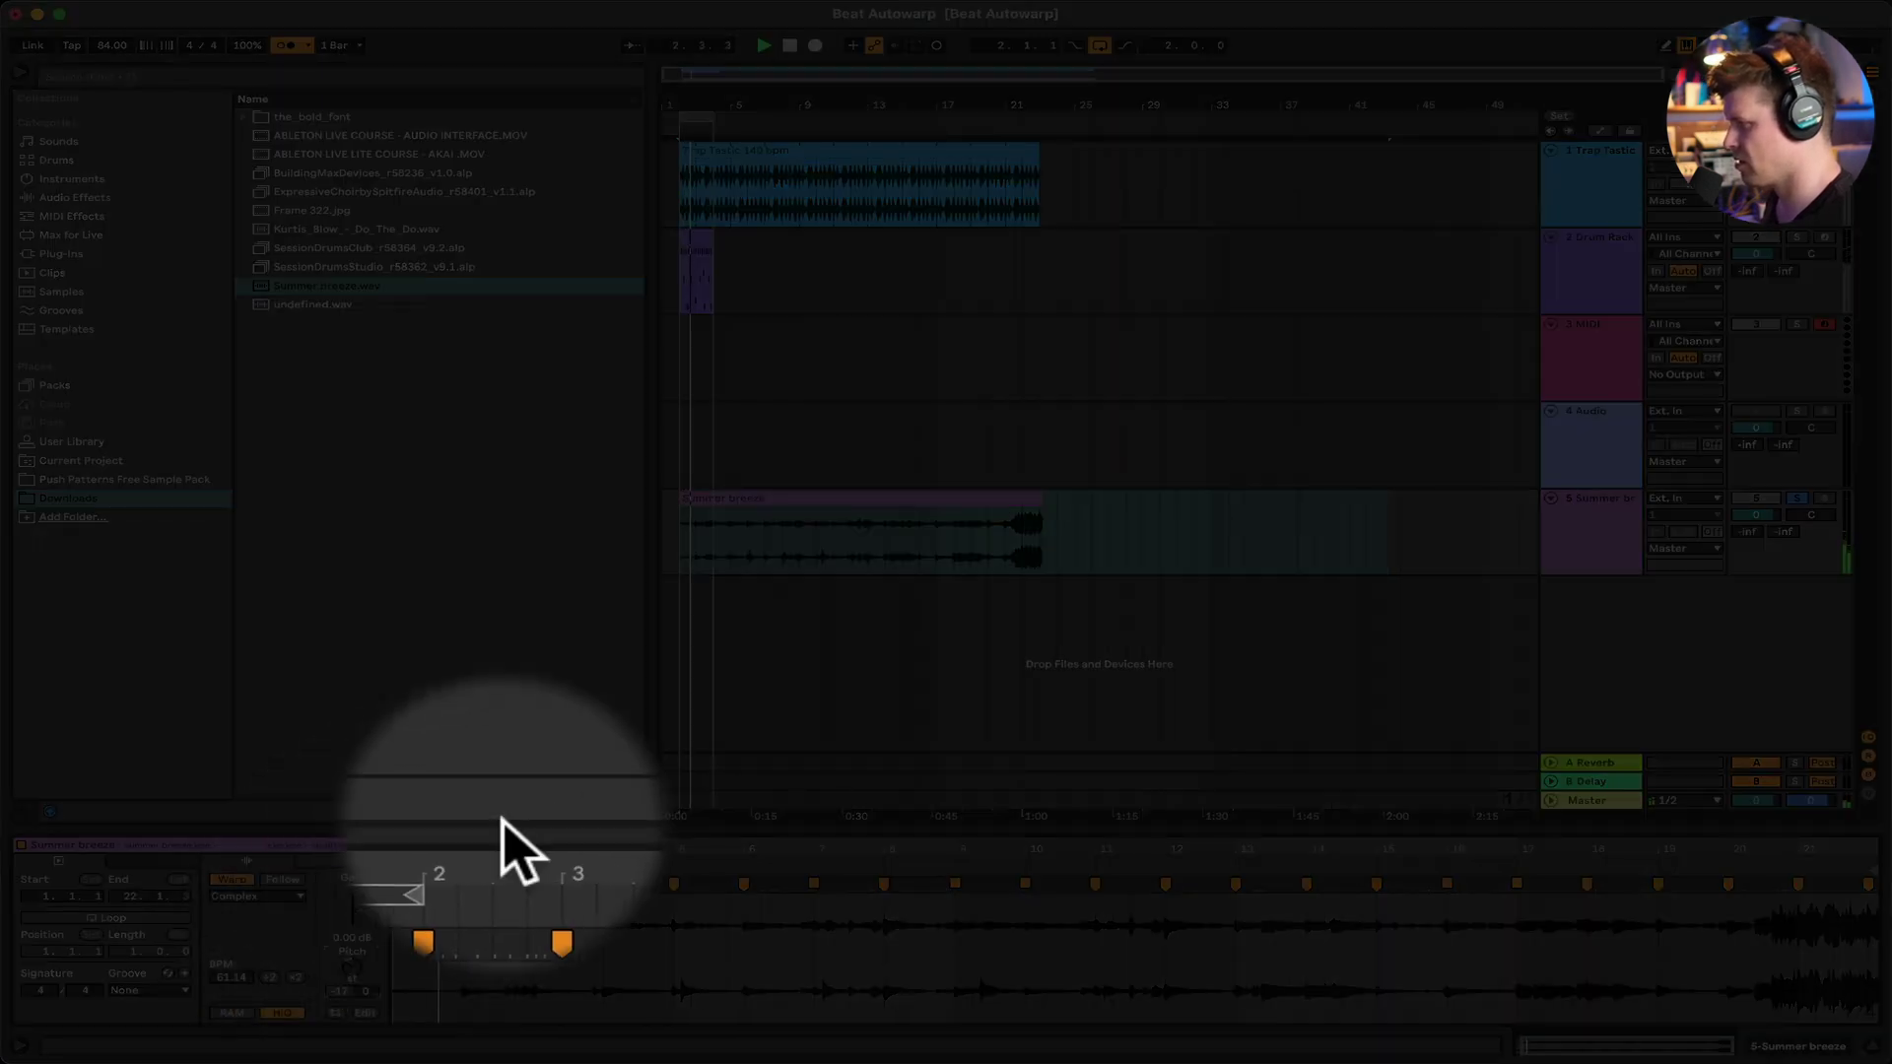
{"action": "left_click", "coordinate": [1795, 241]}
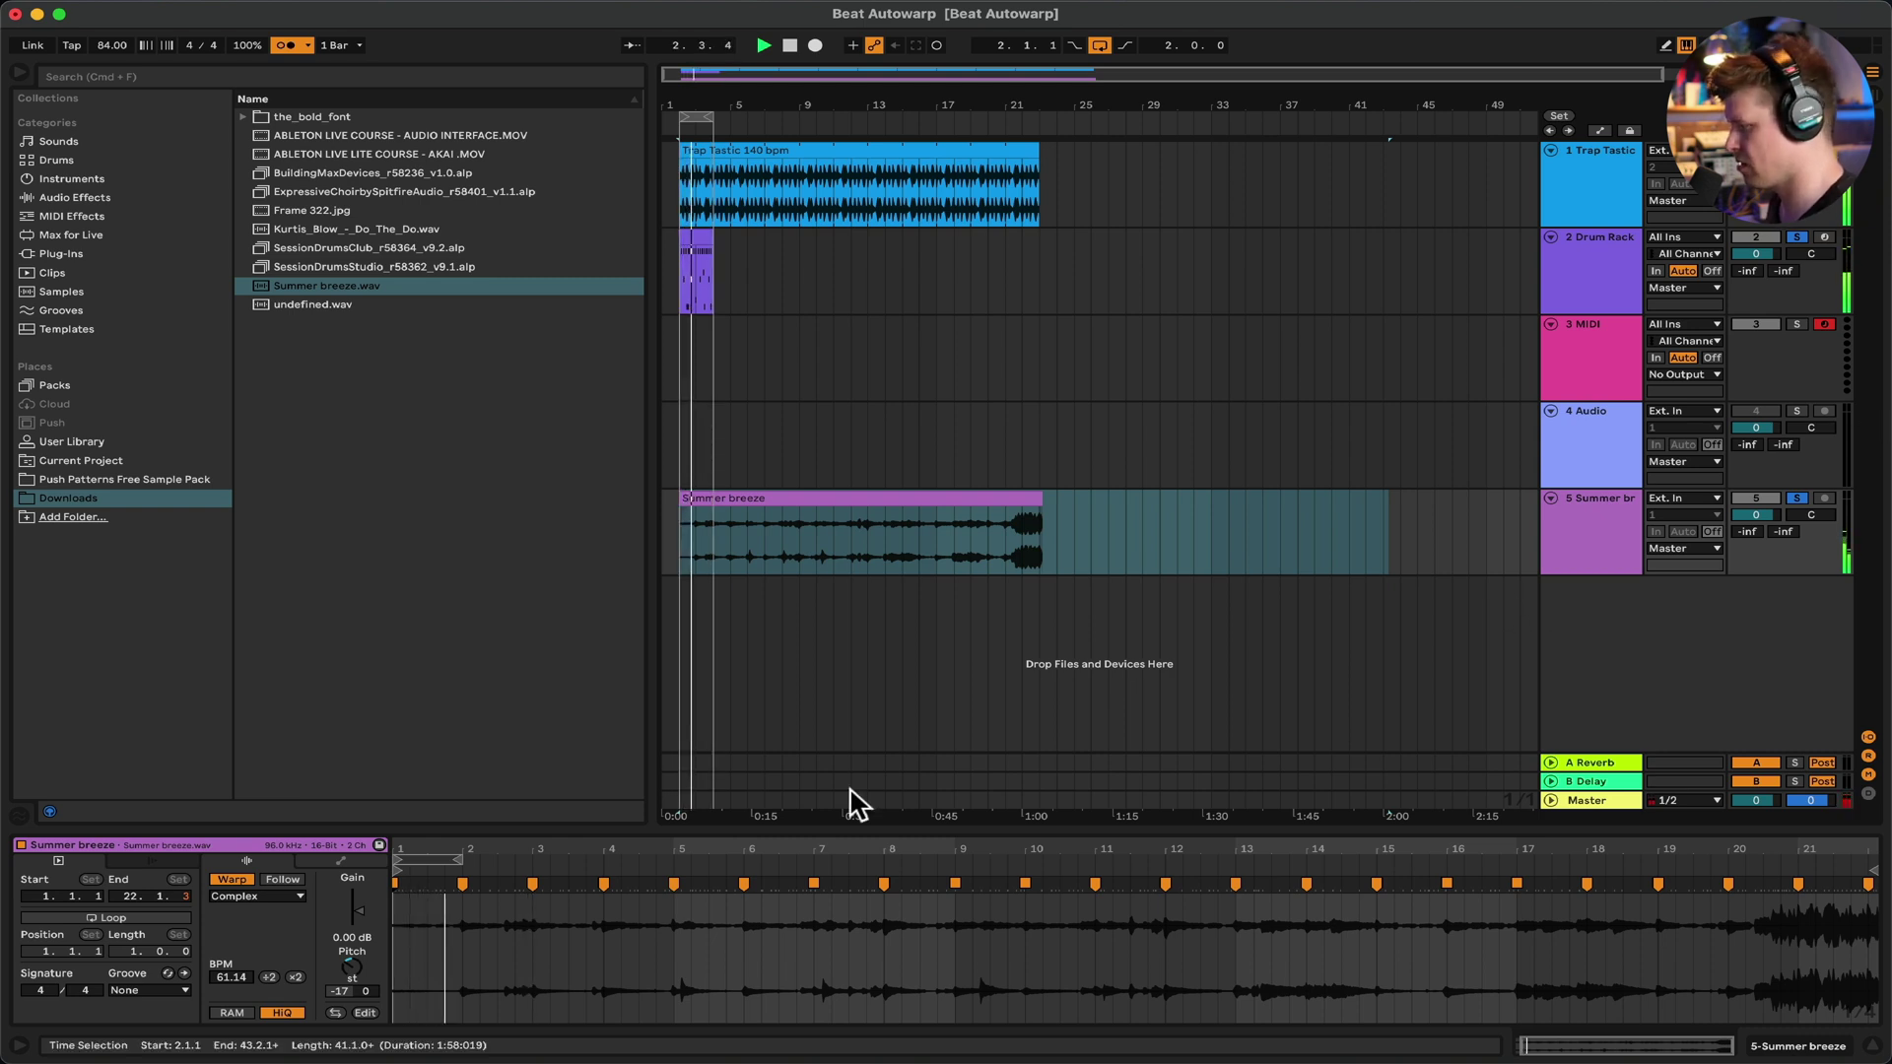
{"action": "left_click_drag", "start_coordinate": [363, 921], "coordinate": [363, 898]}
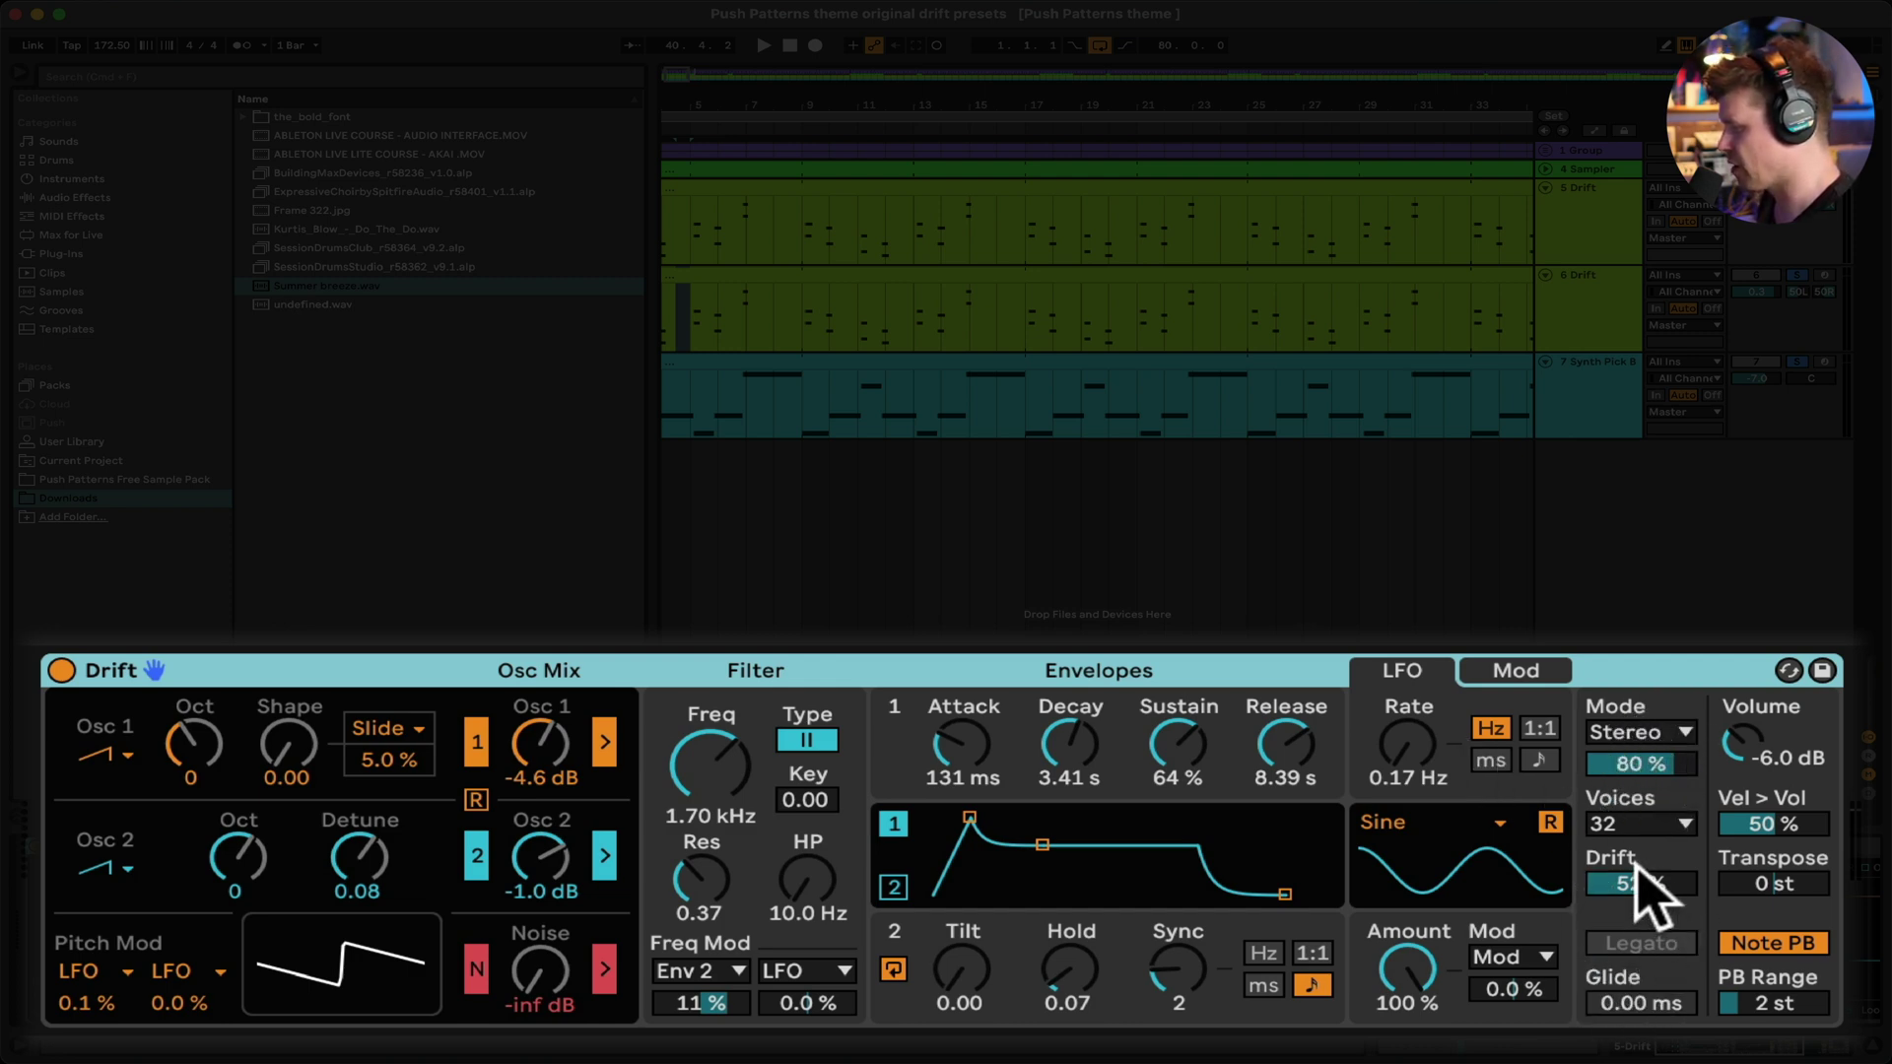
Switch Drift's voice mode to Stereo and drag its Drift amount up to 66%.
{"action": "mouse_move", "coordinate": [1633, 884]}
{"action": "left_mouse_down"}
{"action": "mouse_move", "coordinate": [1602, 868]}
{"action": "mouse_move", "coordinate": [1631, 880]}
{"action": "left_mouse_up"}
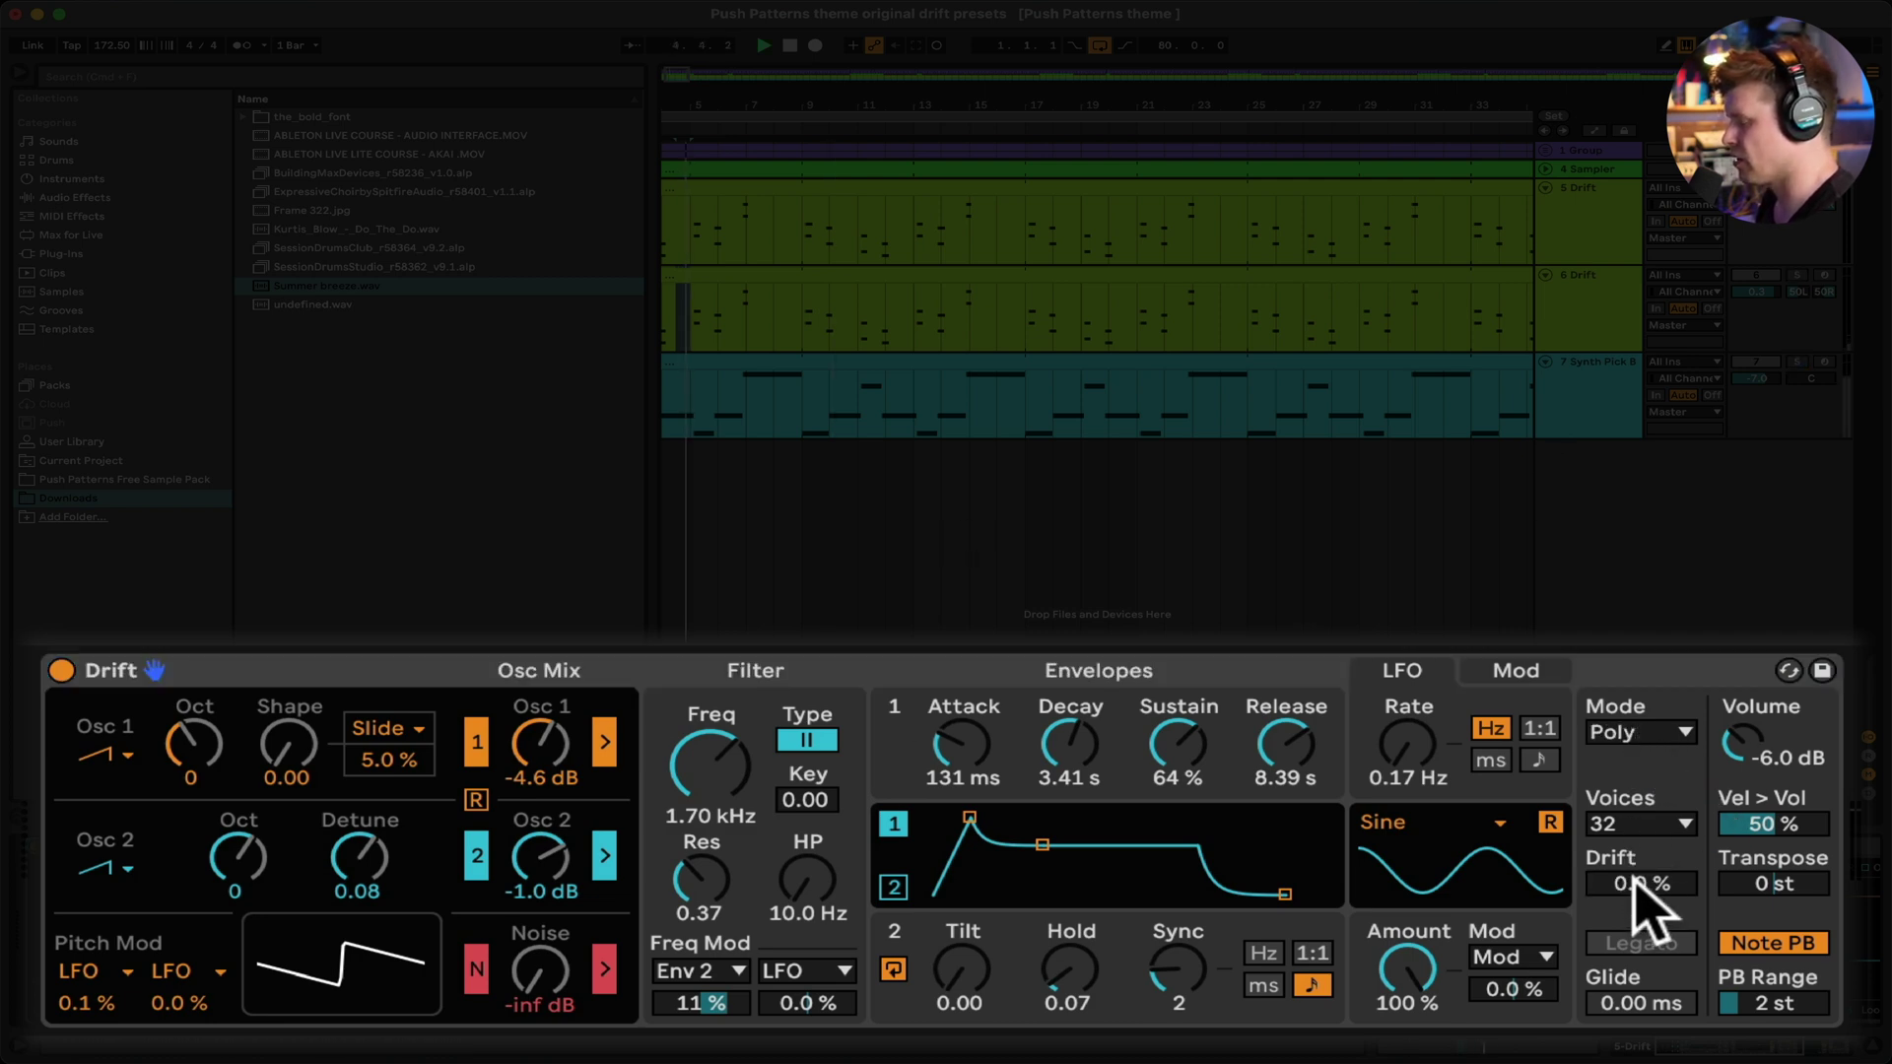
{"action": "left_click", "coordinate": [1656, 744]}
{"action": "left_click", "coordinate": [1667, 831]}
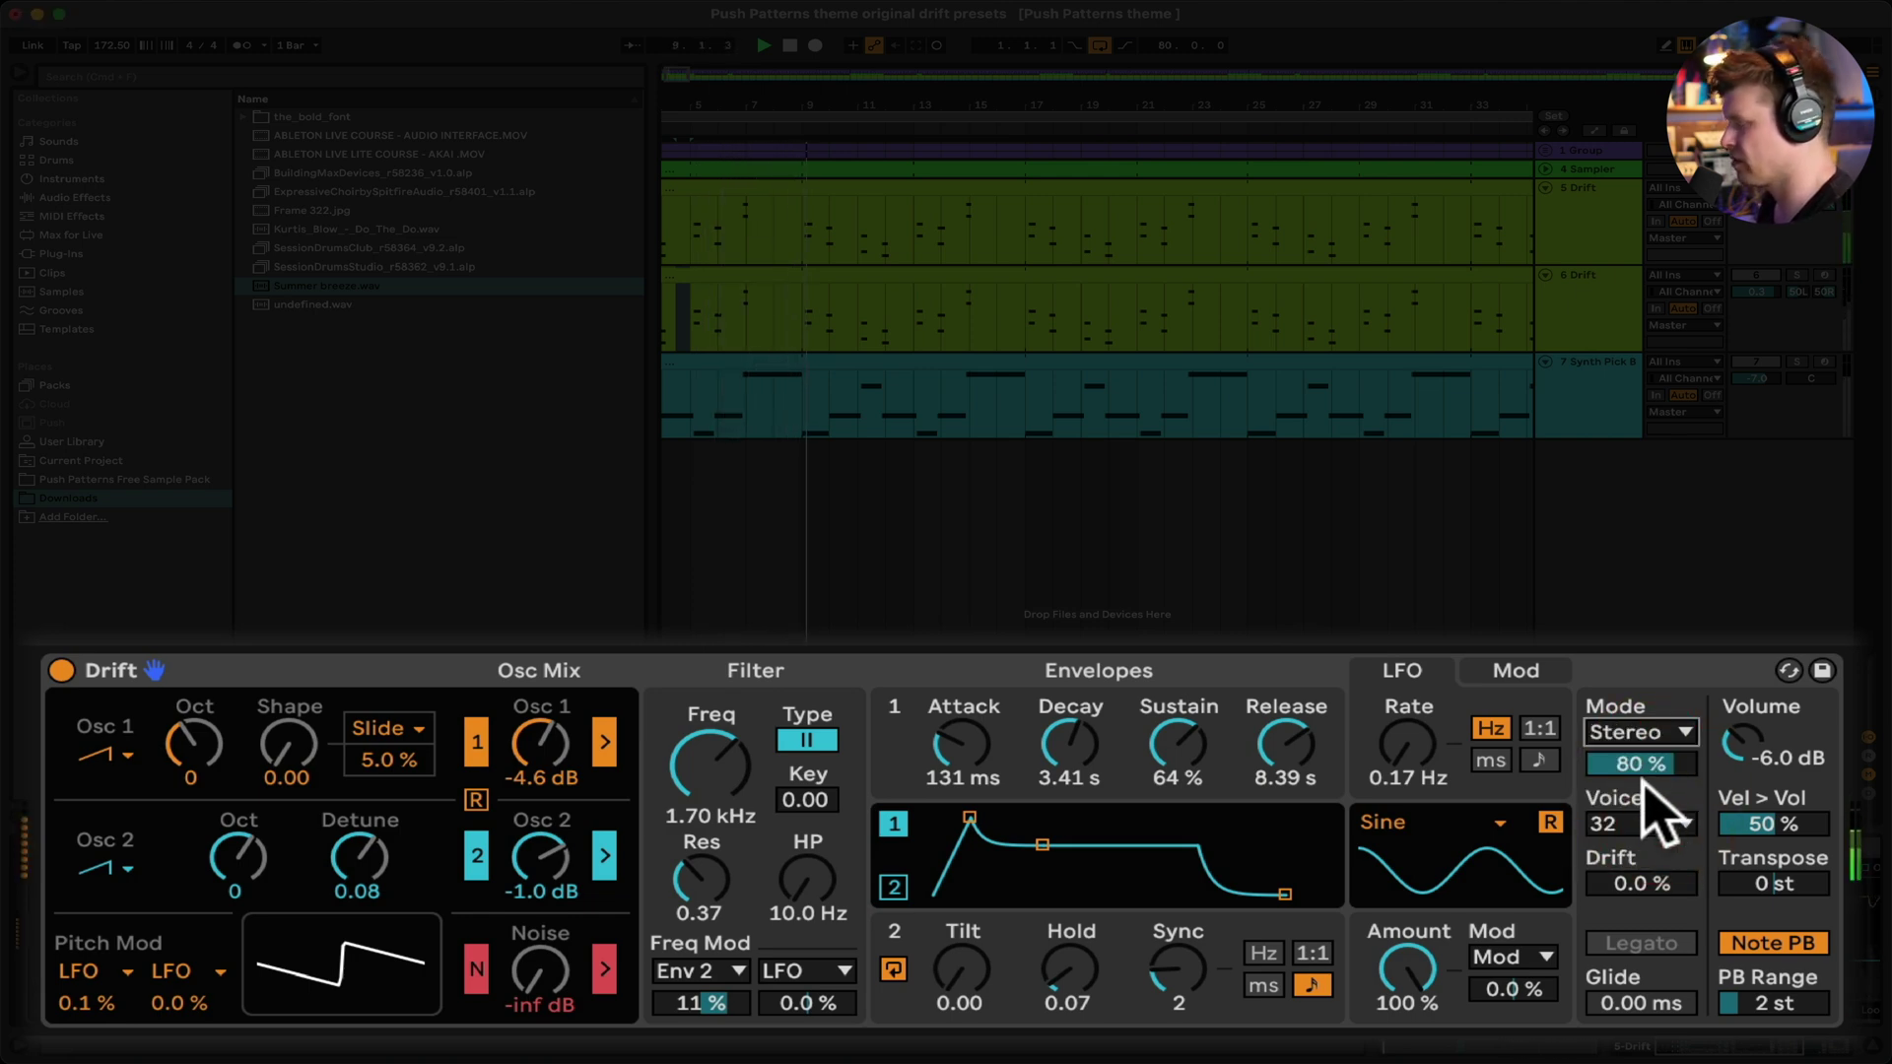
{"action": "left_click_drag", "start_coordinate": [1656, 892], "coordinate": [1656, 813]}
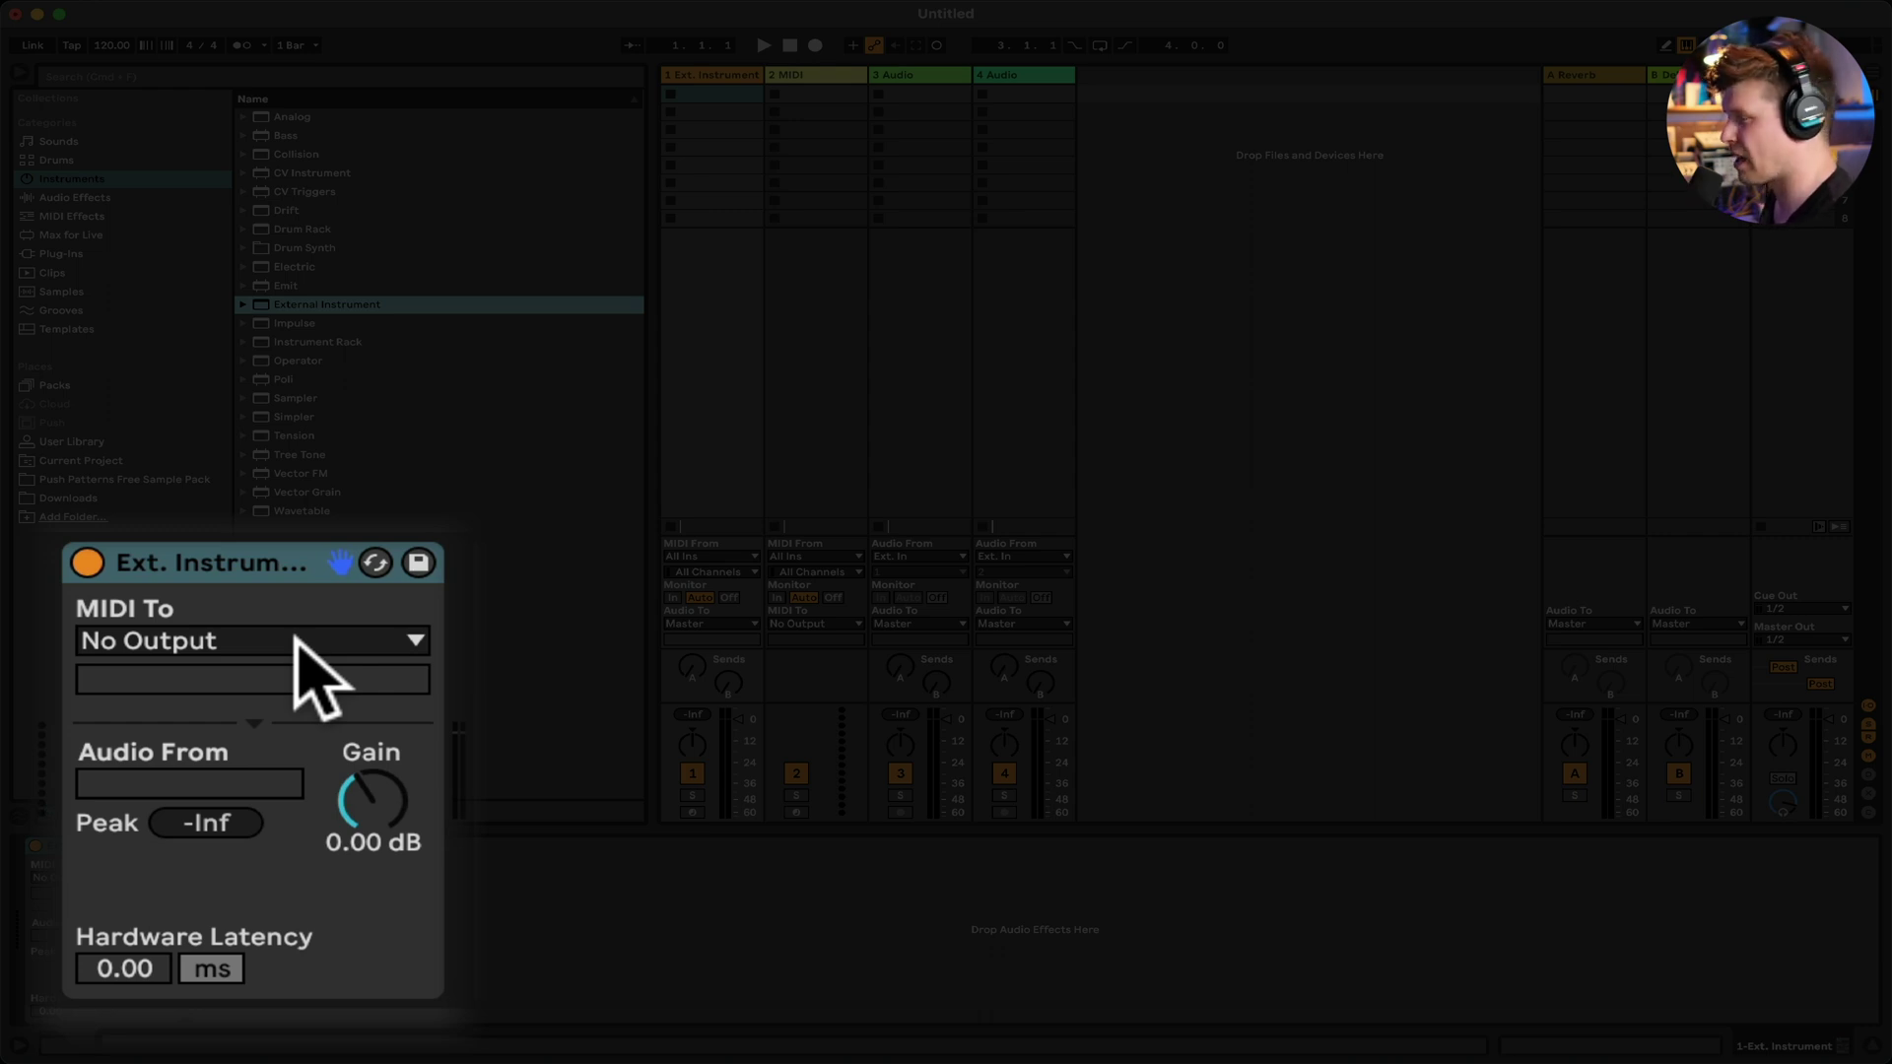
Set External Instrument MIDI To IAC Driver (Bus 1), Ch. 6, with Audio From at No Input.
{"action": "left_click", "coordinate": [313, 678]}
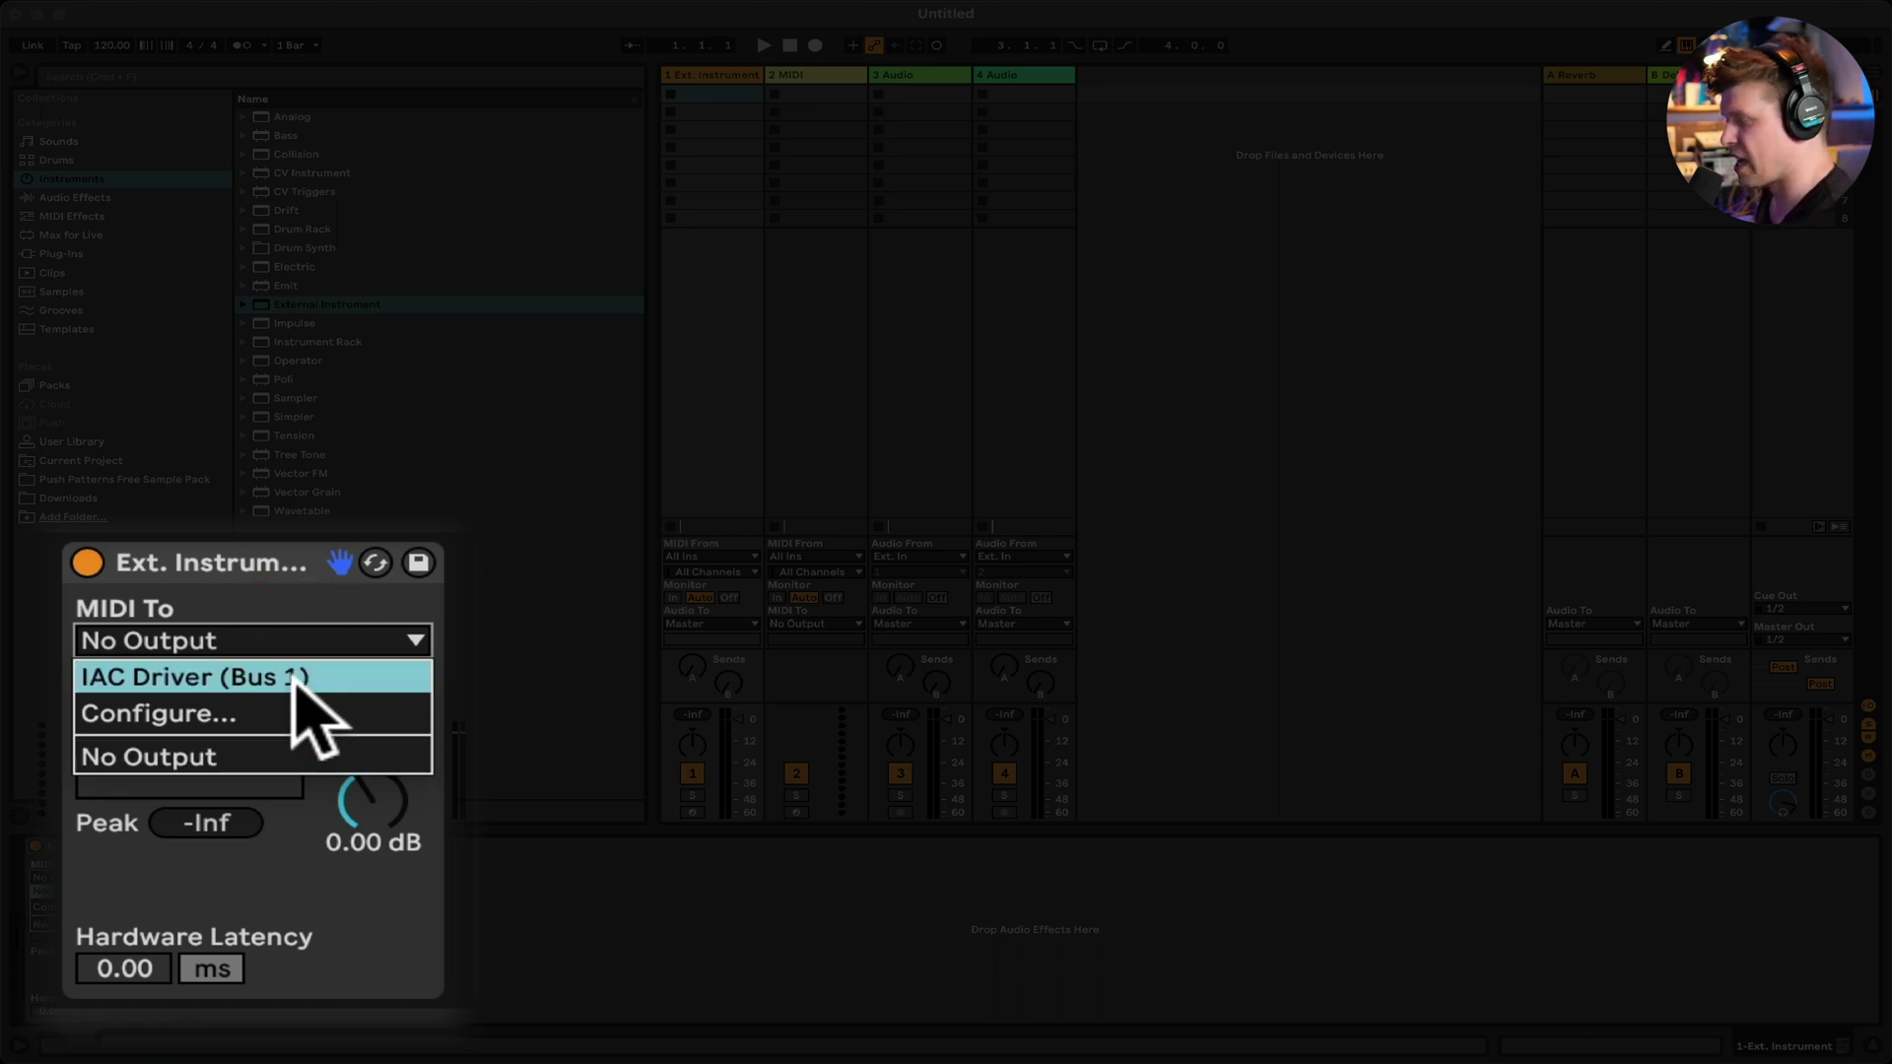
{"action": "left_click", "coordinate": [296, 676]}
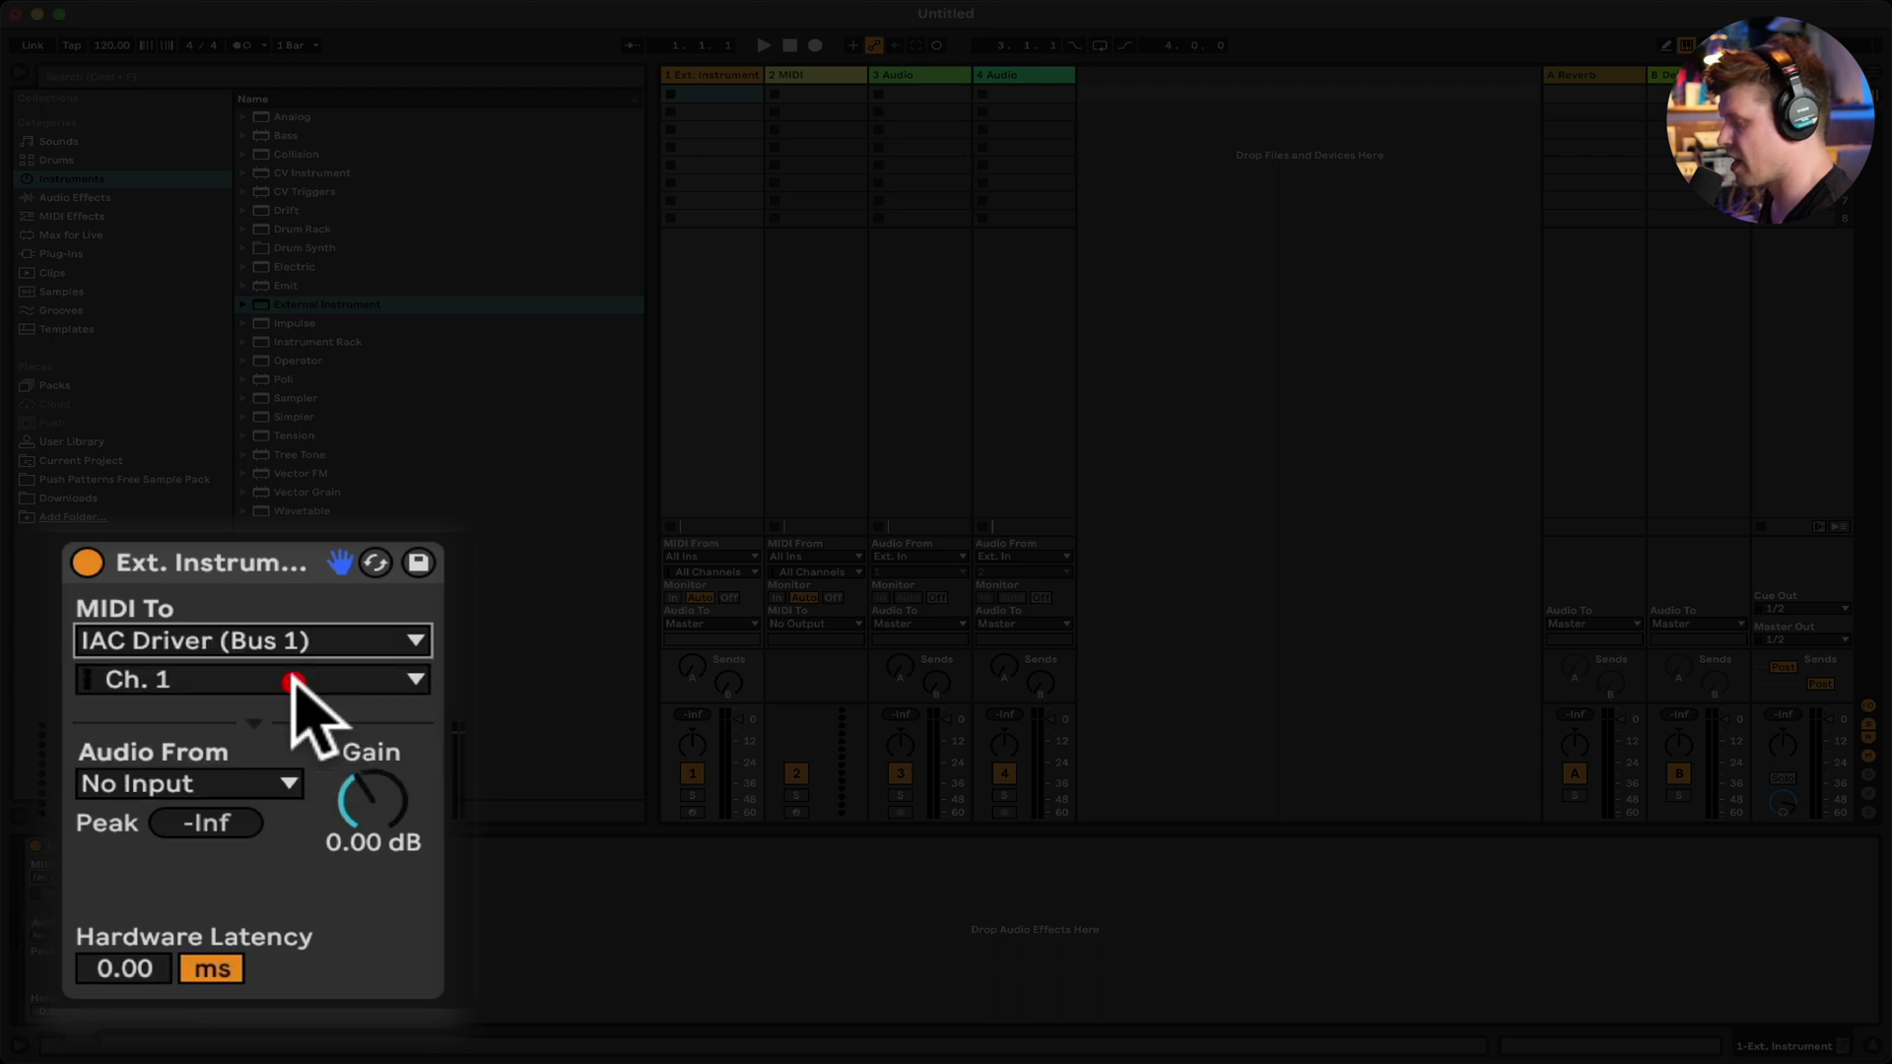
{"action": "left_click", "coordinate": [209, 687]}
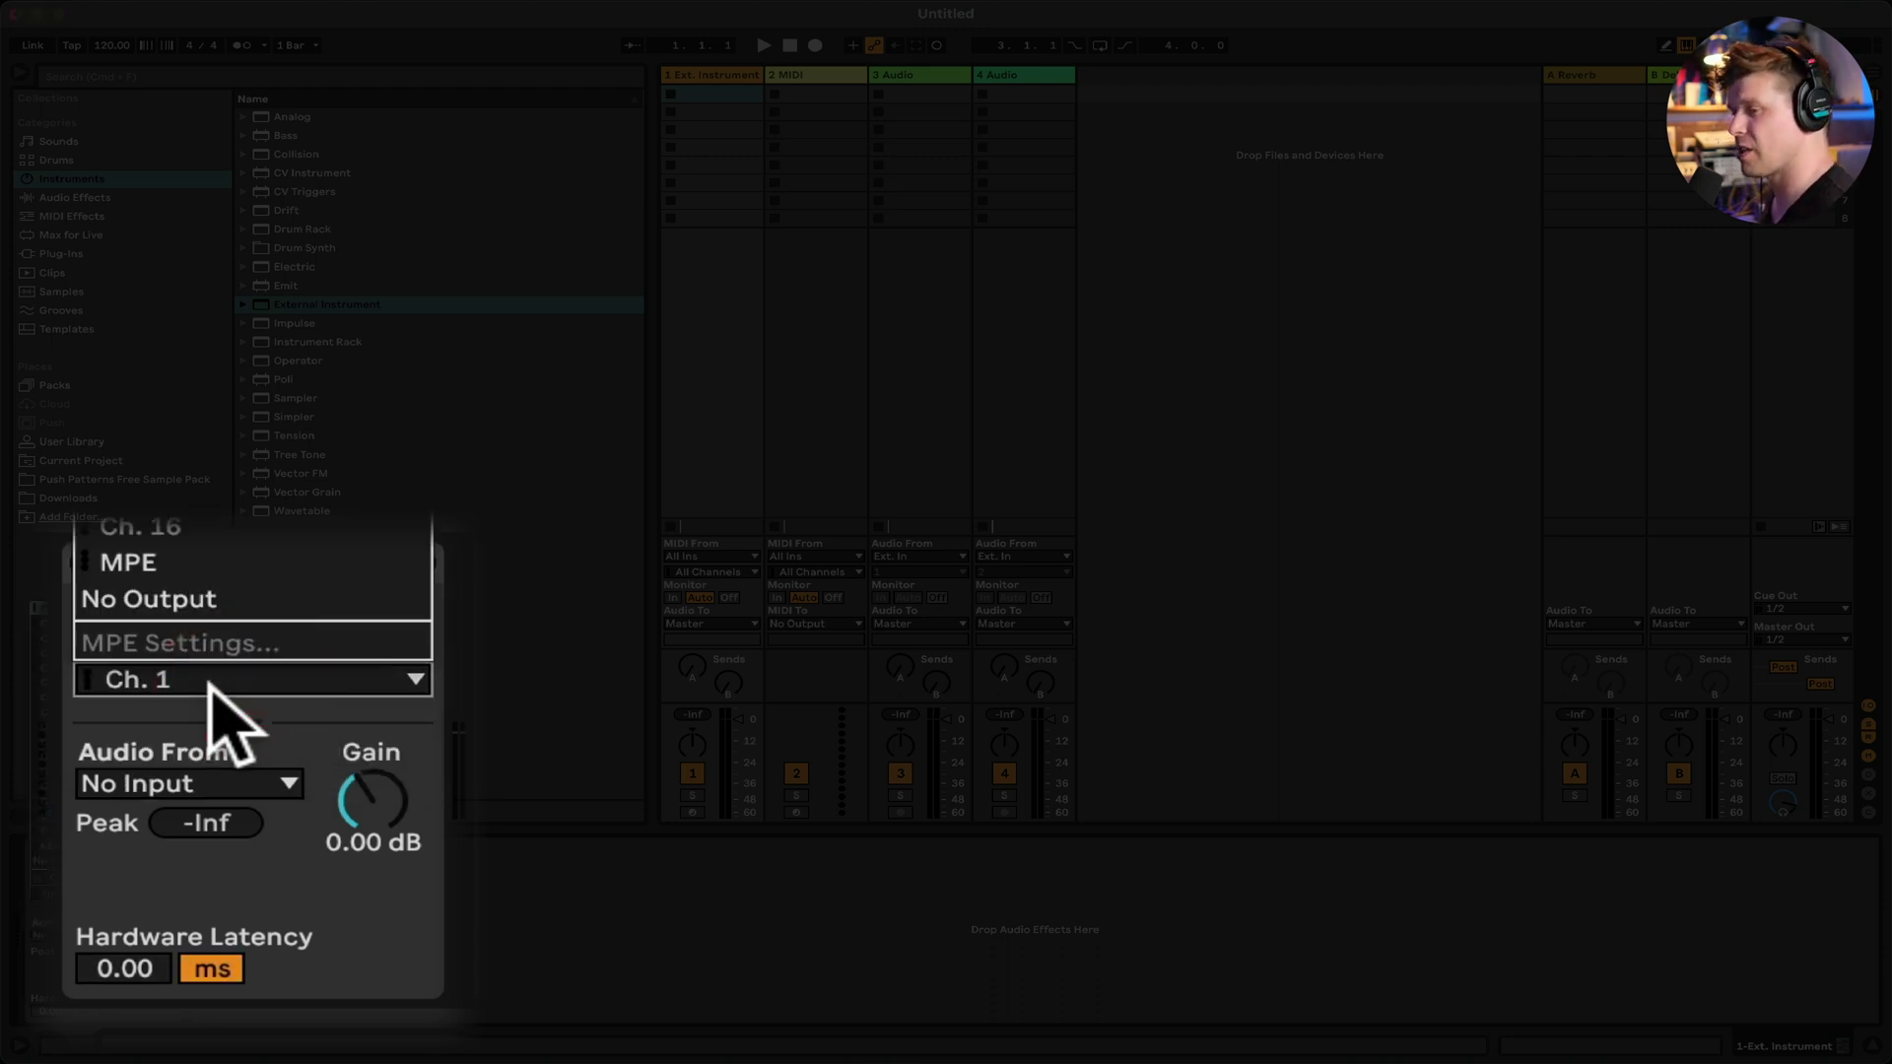
{"action": "left_click", "coordinate": [87, 693]}
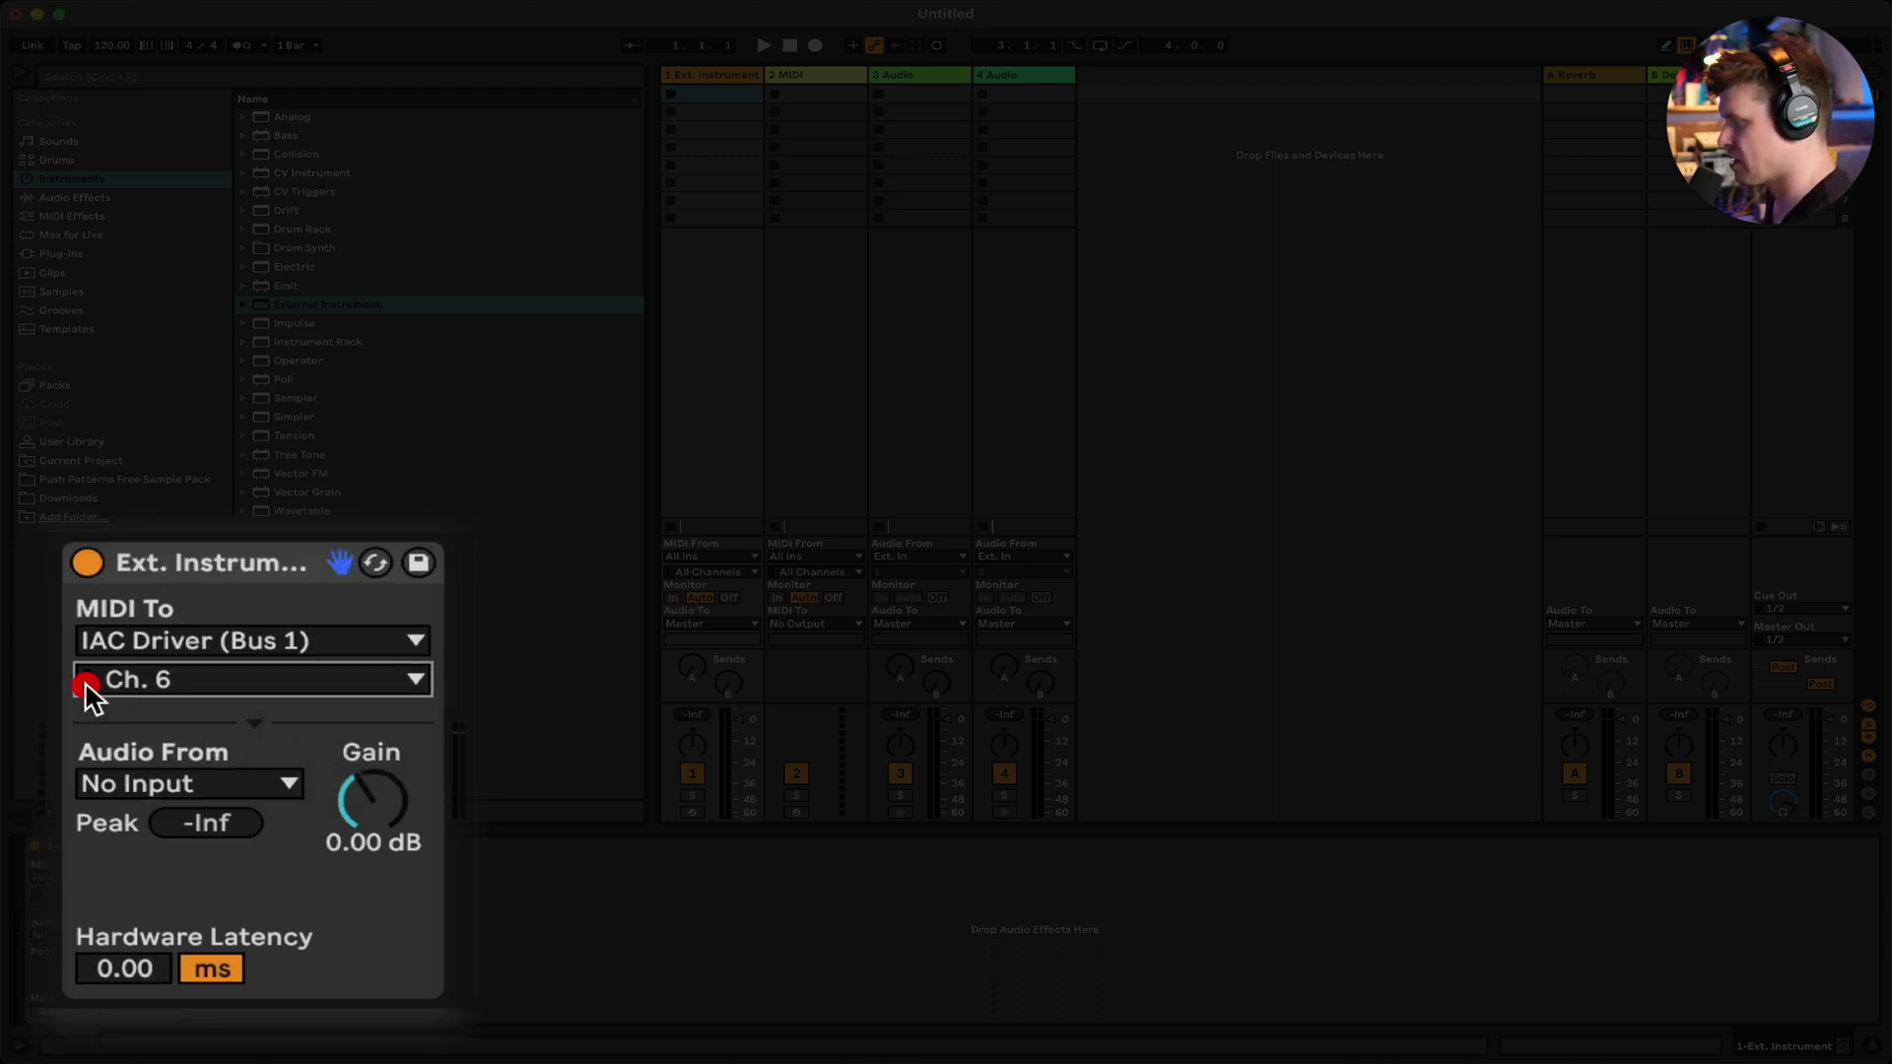
{"action": "left_click", "coordinate": [218, 778]}
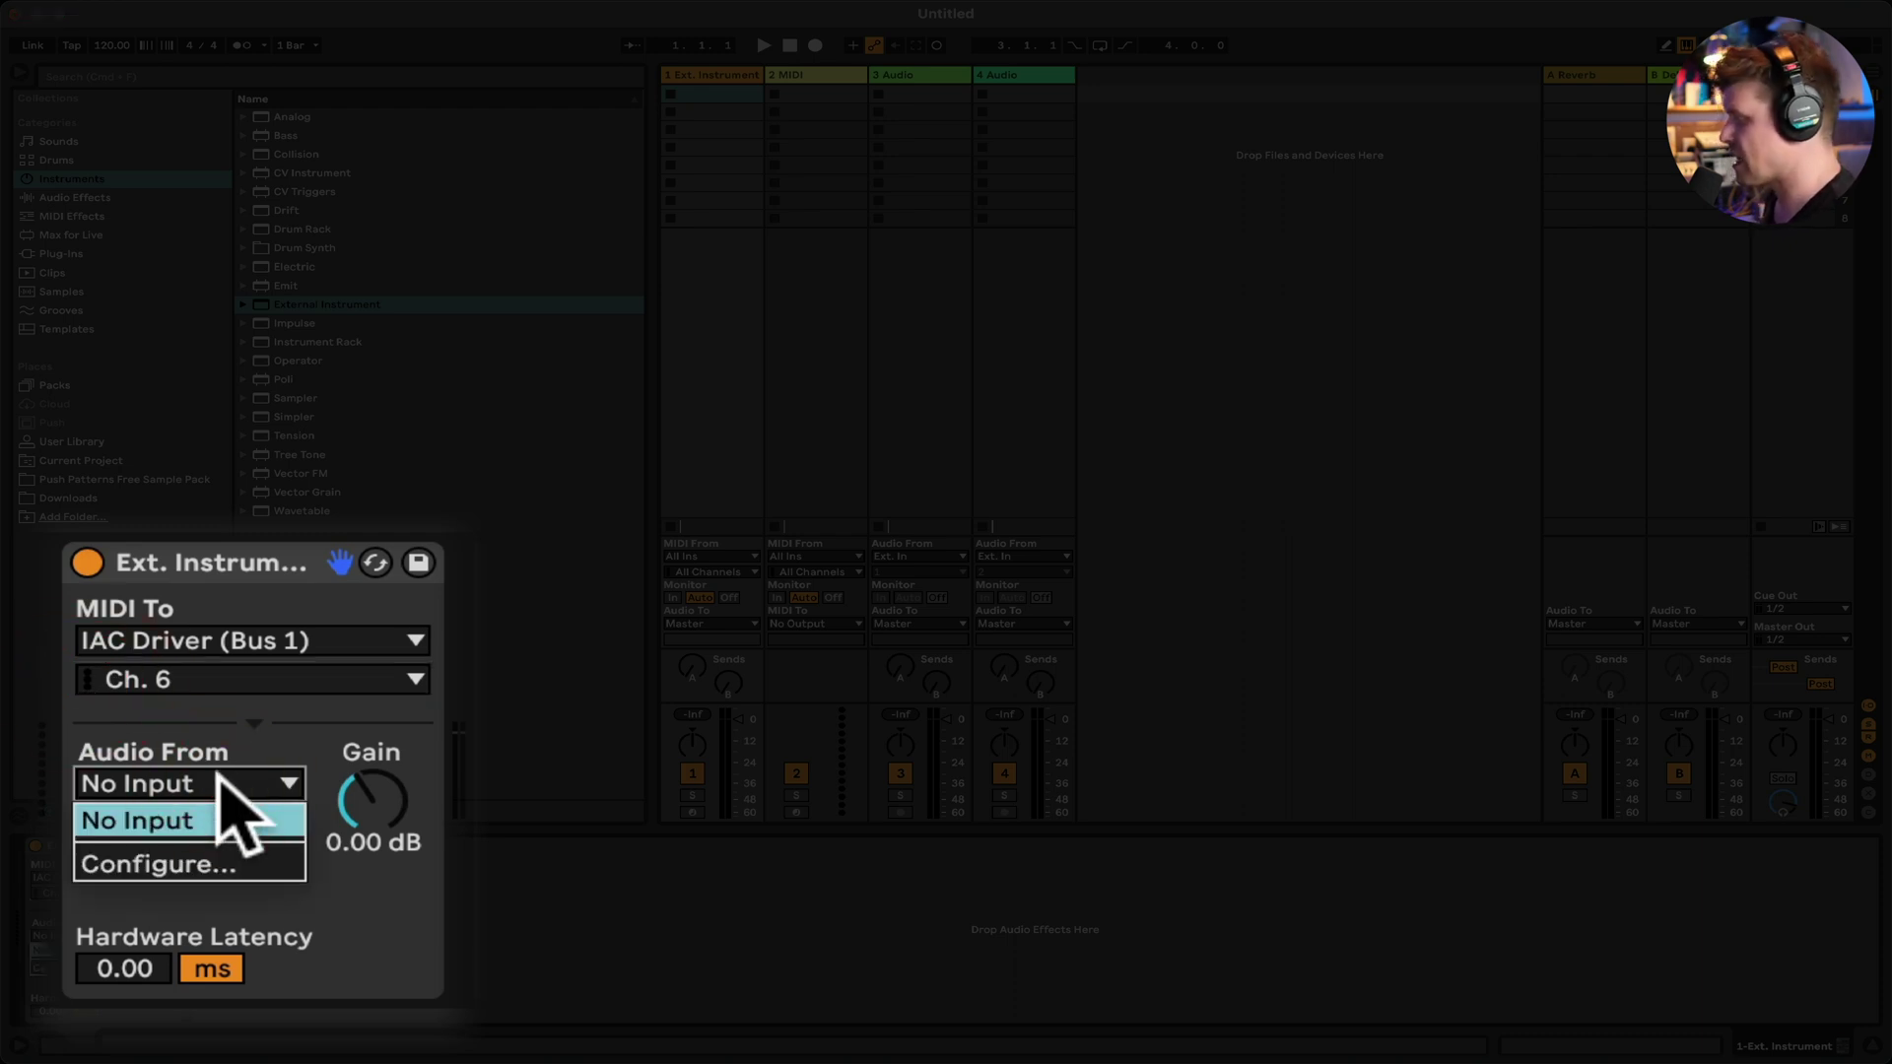
{"action": "left_click", "coordinate": [222, 818]}
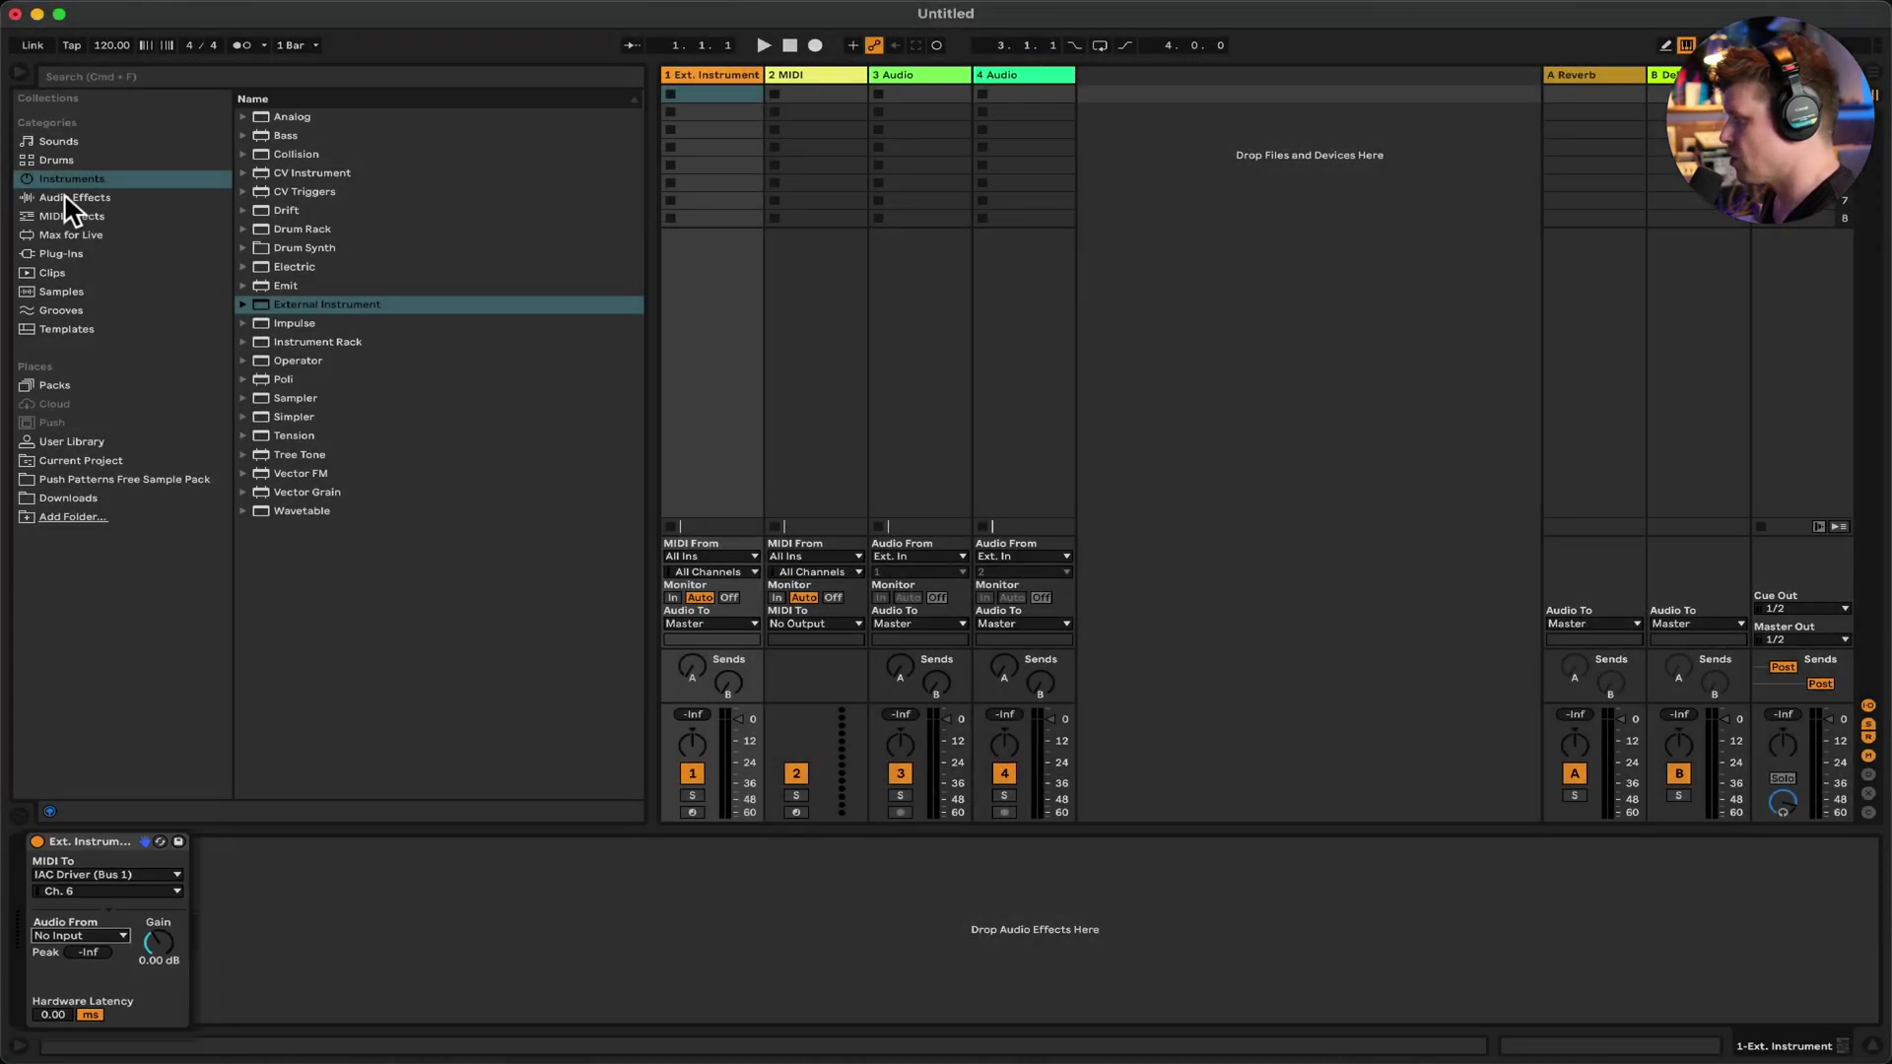
Drag Filter Delay from Audio Effects > Delay & Loop onto the Ext. Instrument track.
{"action": "left_click", "coordinate": [63, 197]}
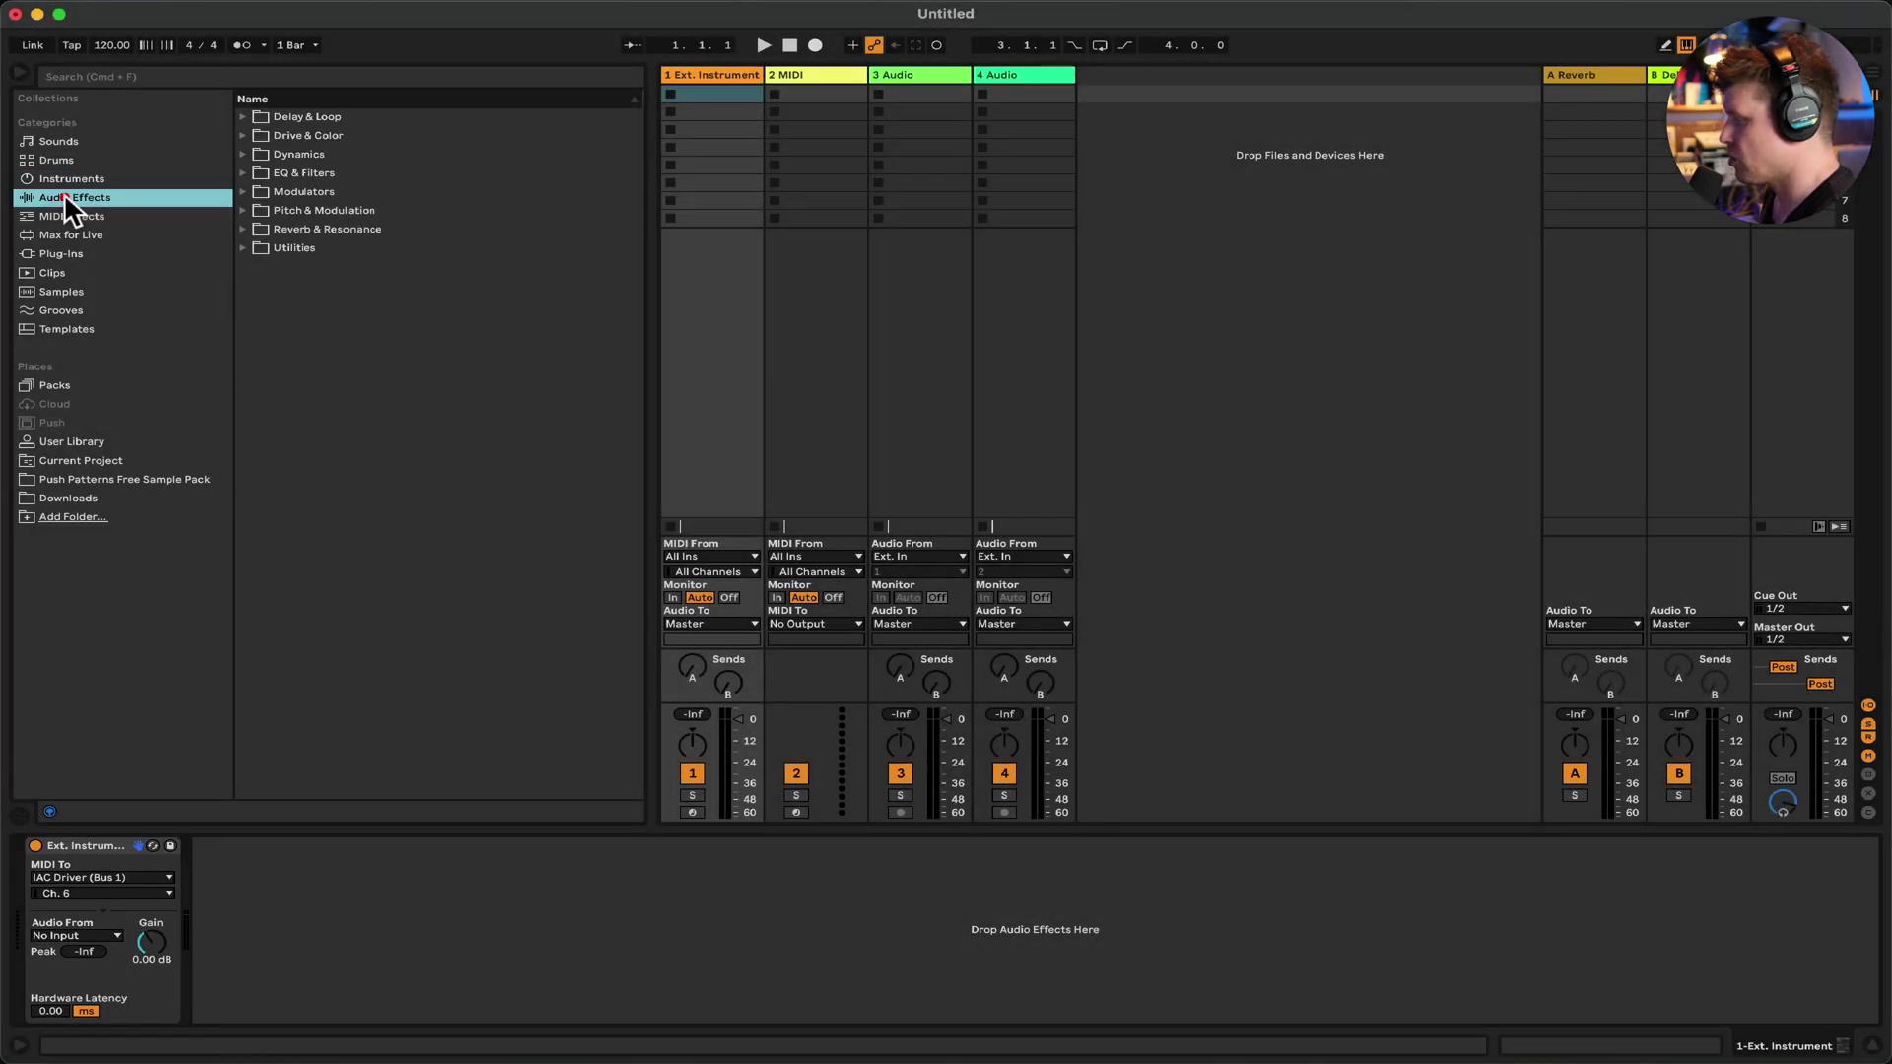
{"action": "left_click", "coordinate": [242, 117]}
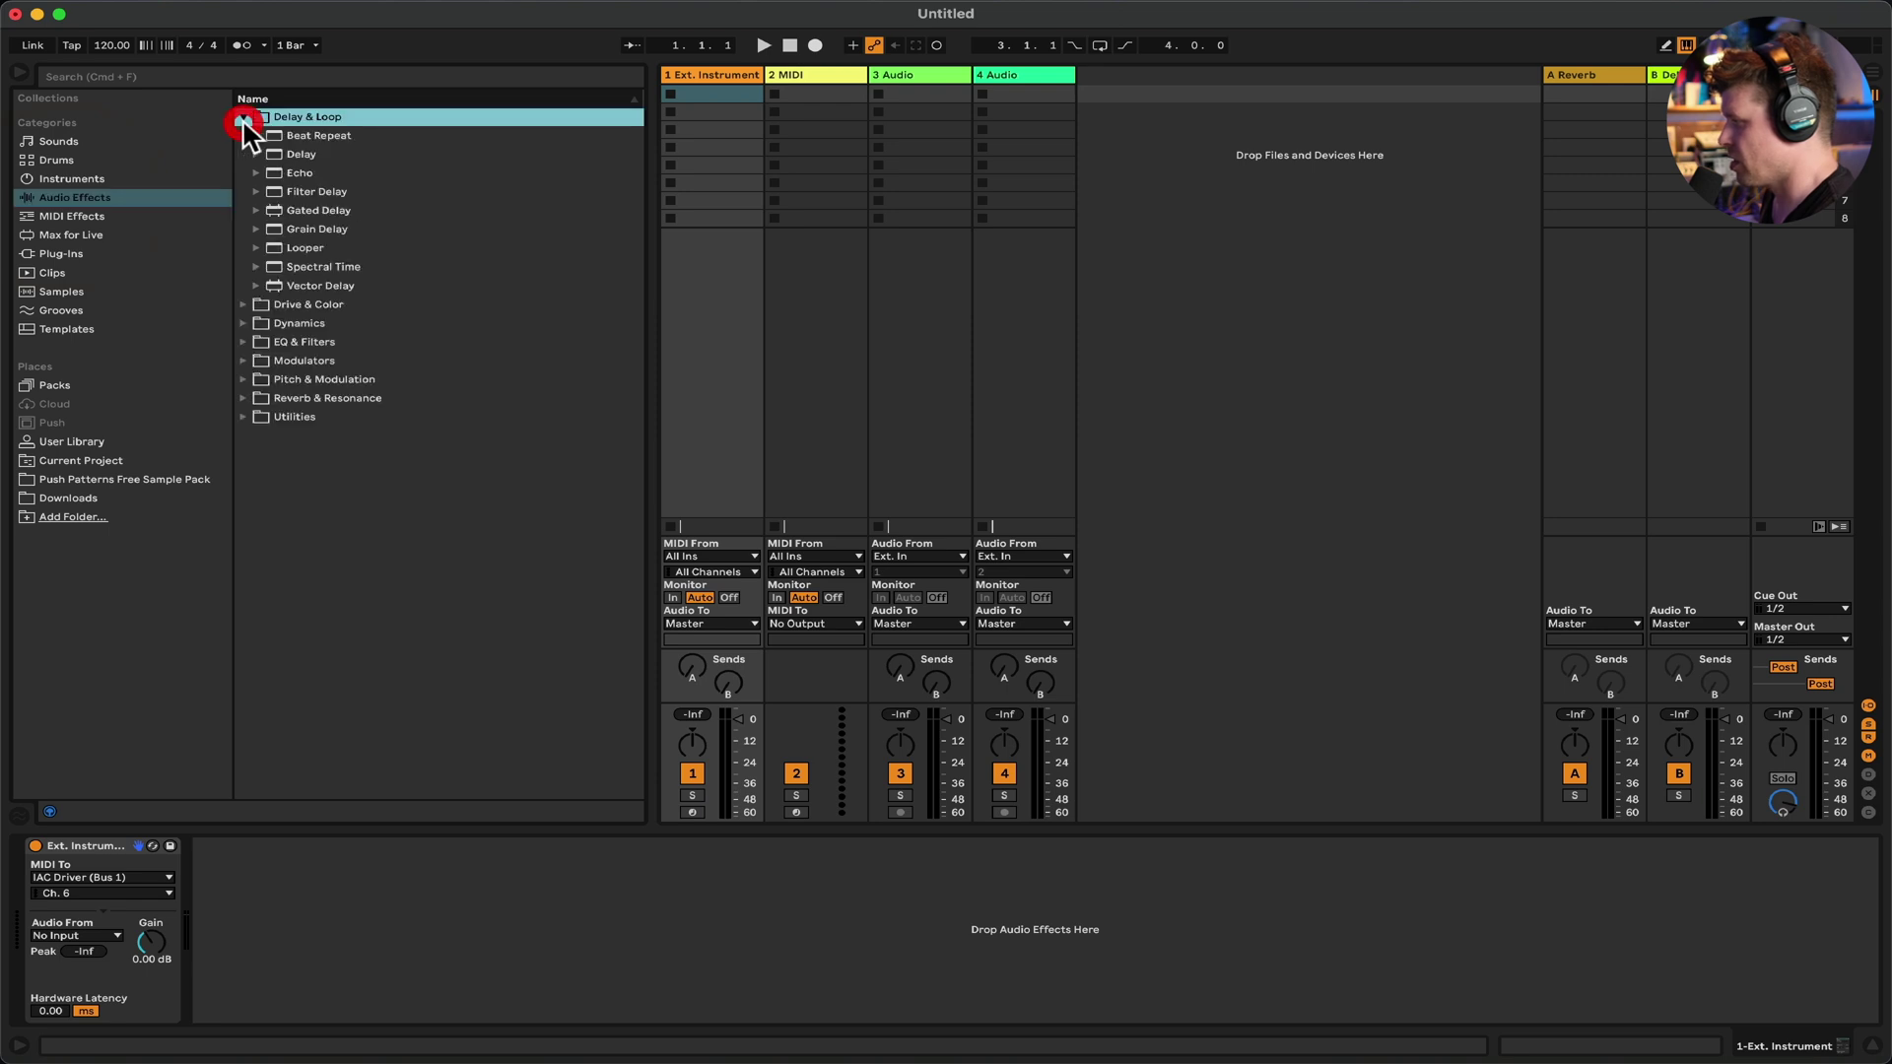
{"action": "left_click", "coordinate": [318, 190]}
{"action": "left_click_drag", "start_coordinate": [316, 191], "coordinate": [329, 902]}
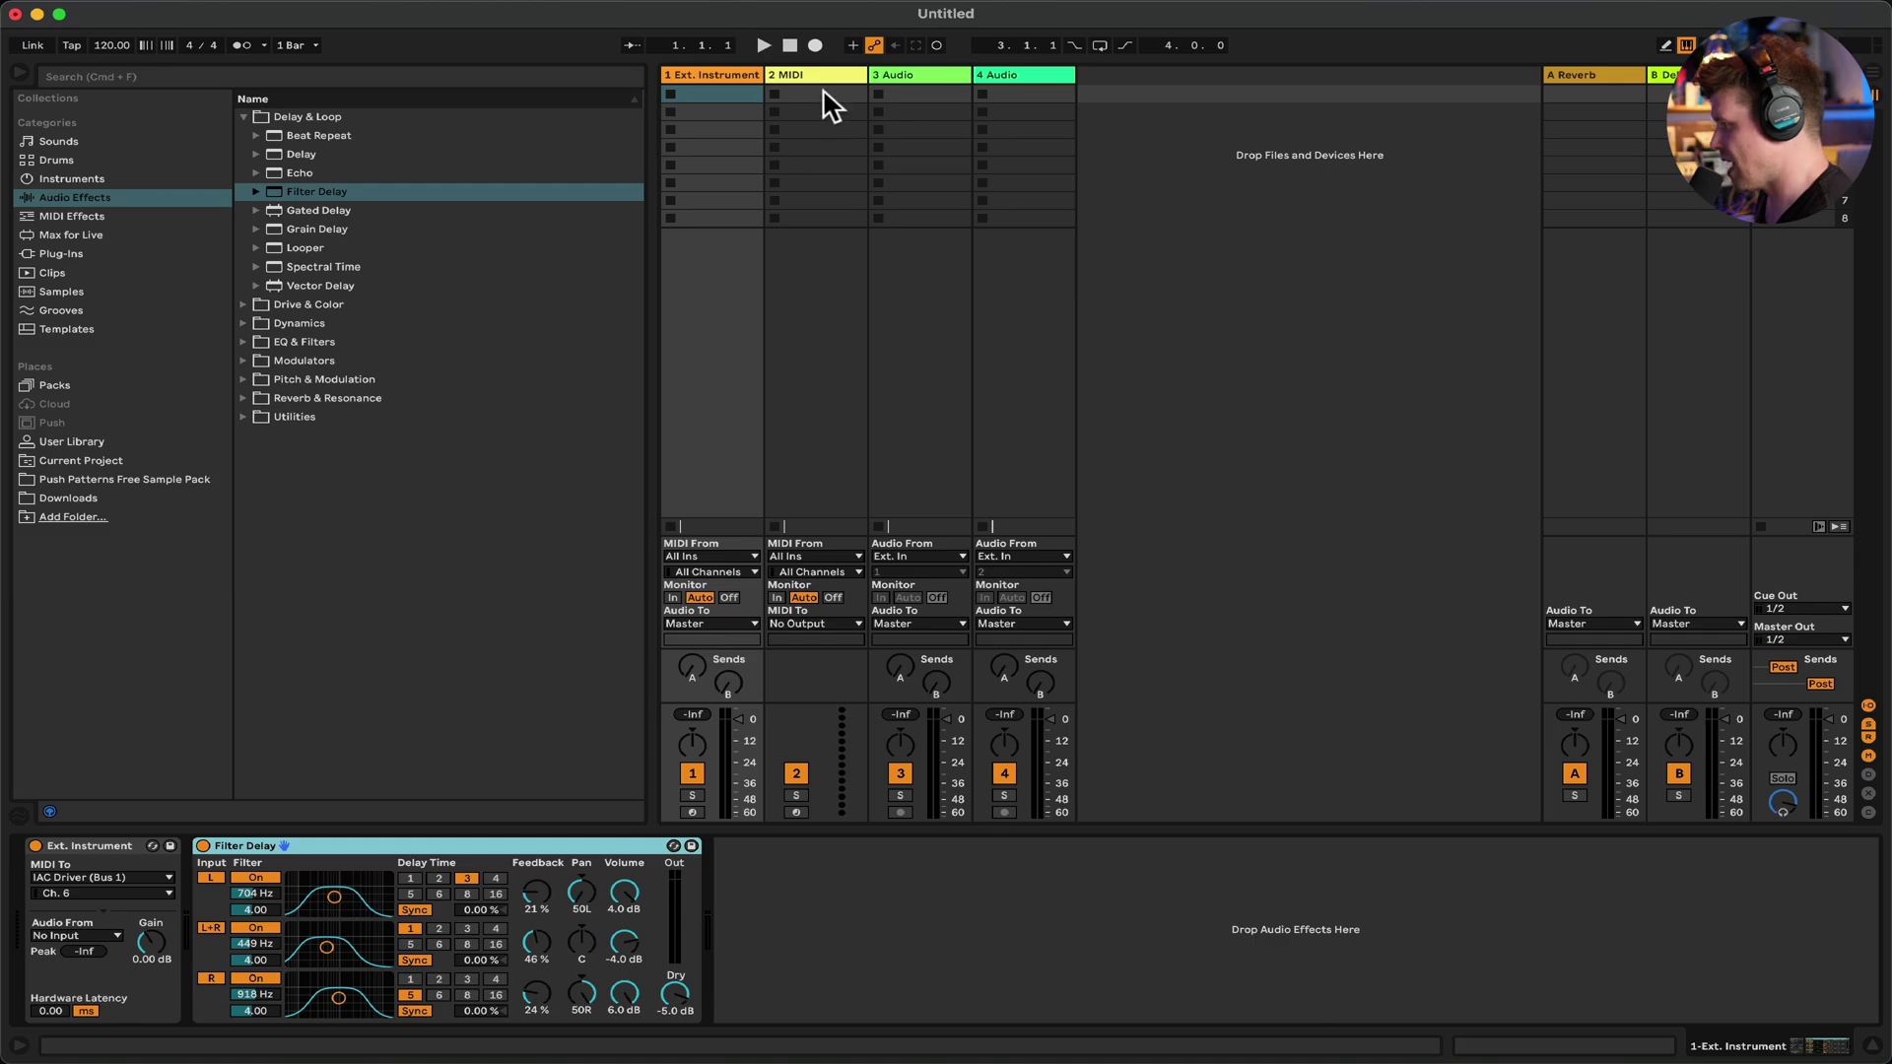
Feed track 3 from 1-Ext. Instrument at the Pre FX point and arm it for recording.
{"action": "left_click", "coordinate": [929, 83]}
{"action": "left_click", "coordinate": [946, 557]}
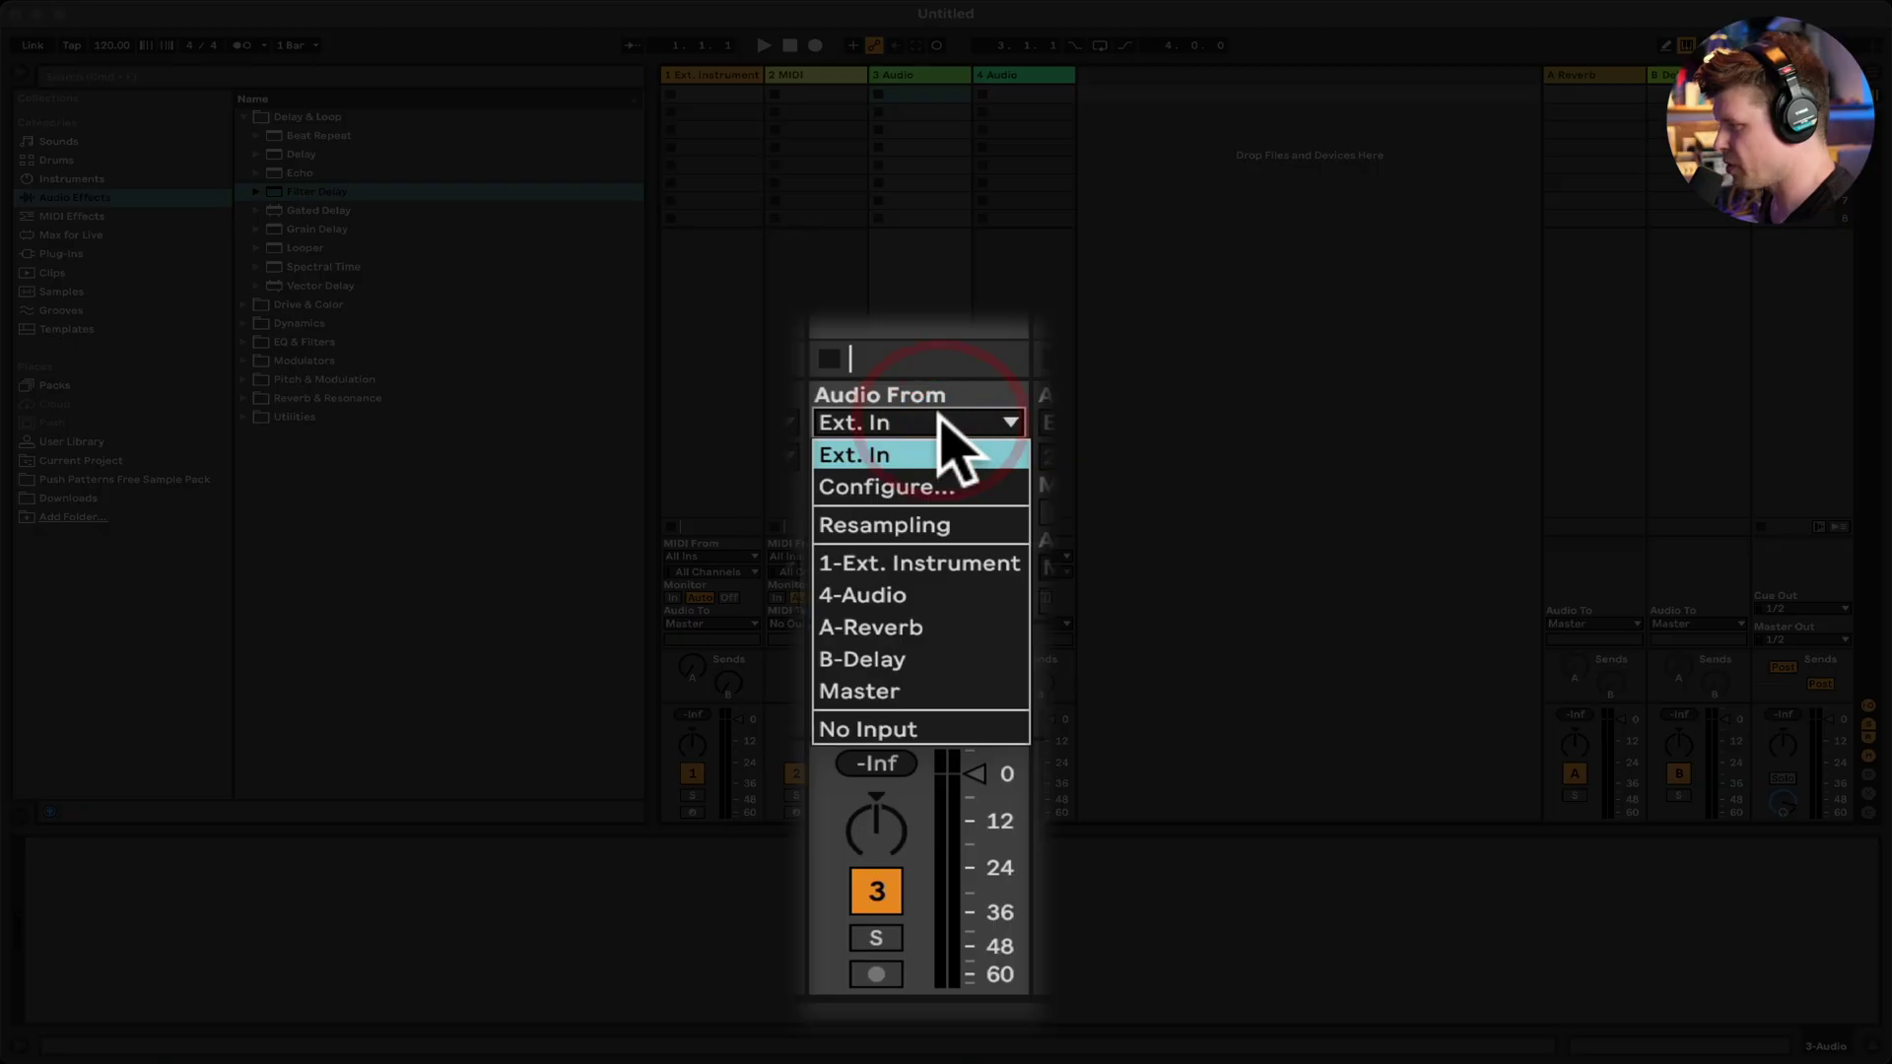
{"action": "left_click", "coordinate": [985, 563]}
{"action": "left_click", "coordinate": [876, 975]}
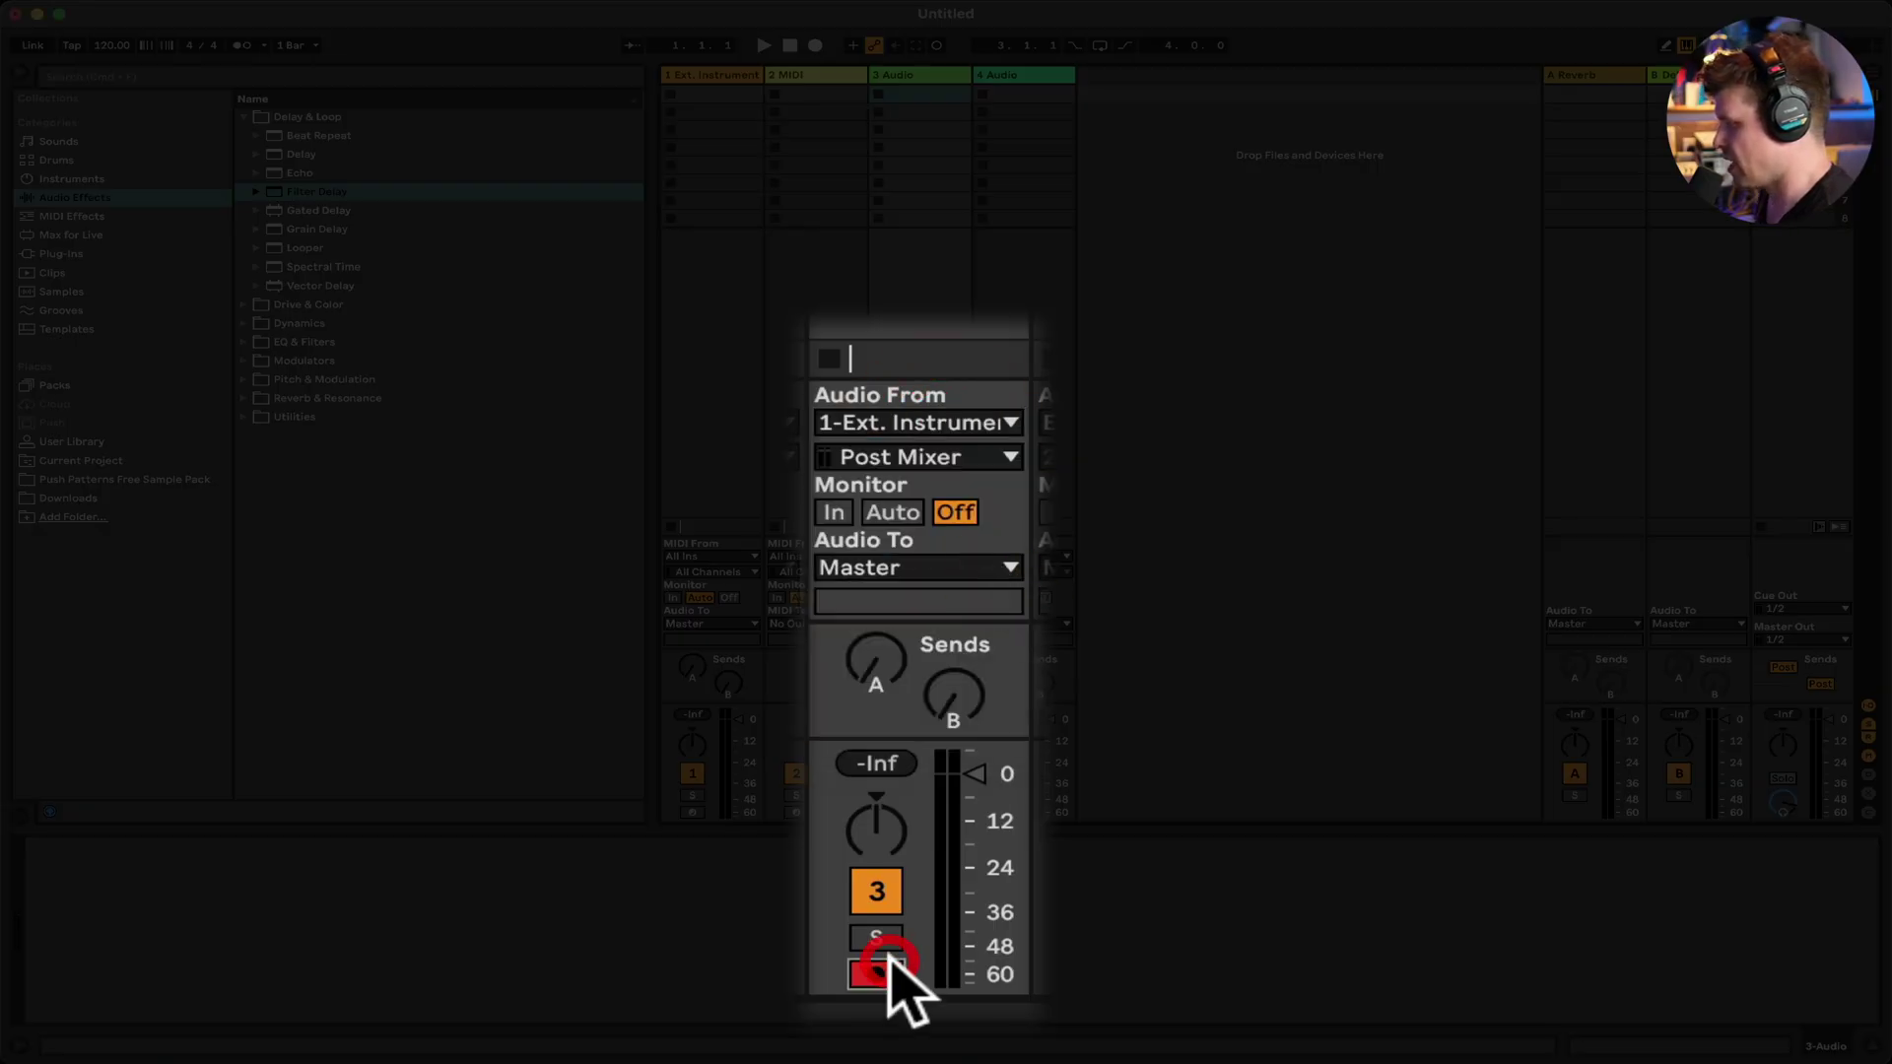
{"action": "left_click", "coordinate": [956, 456]}
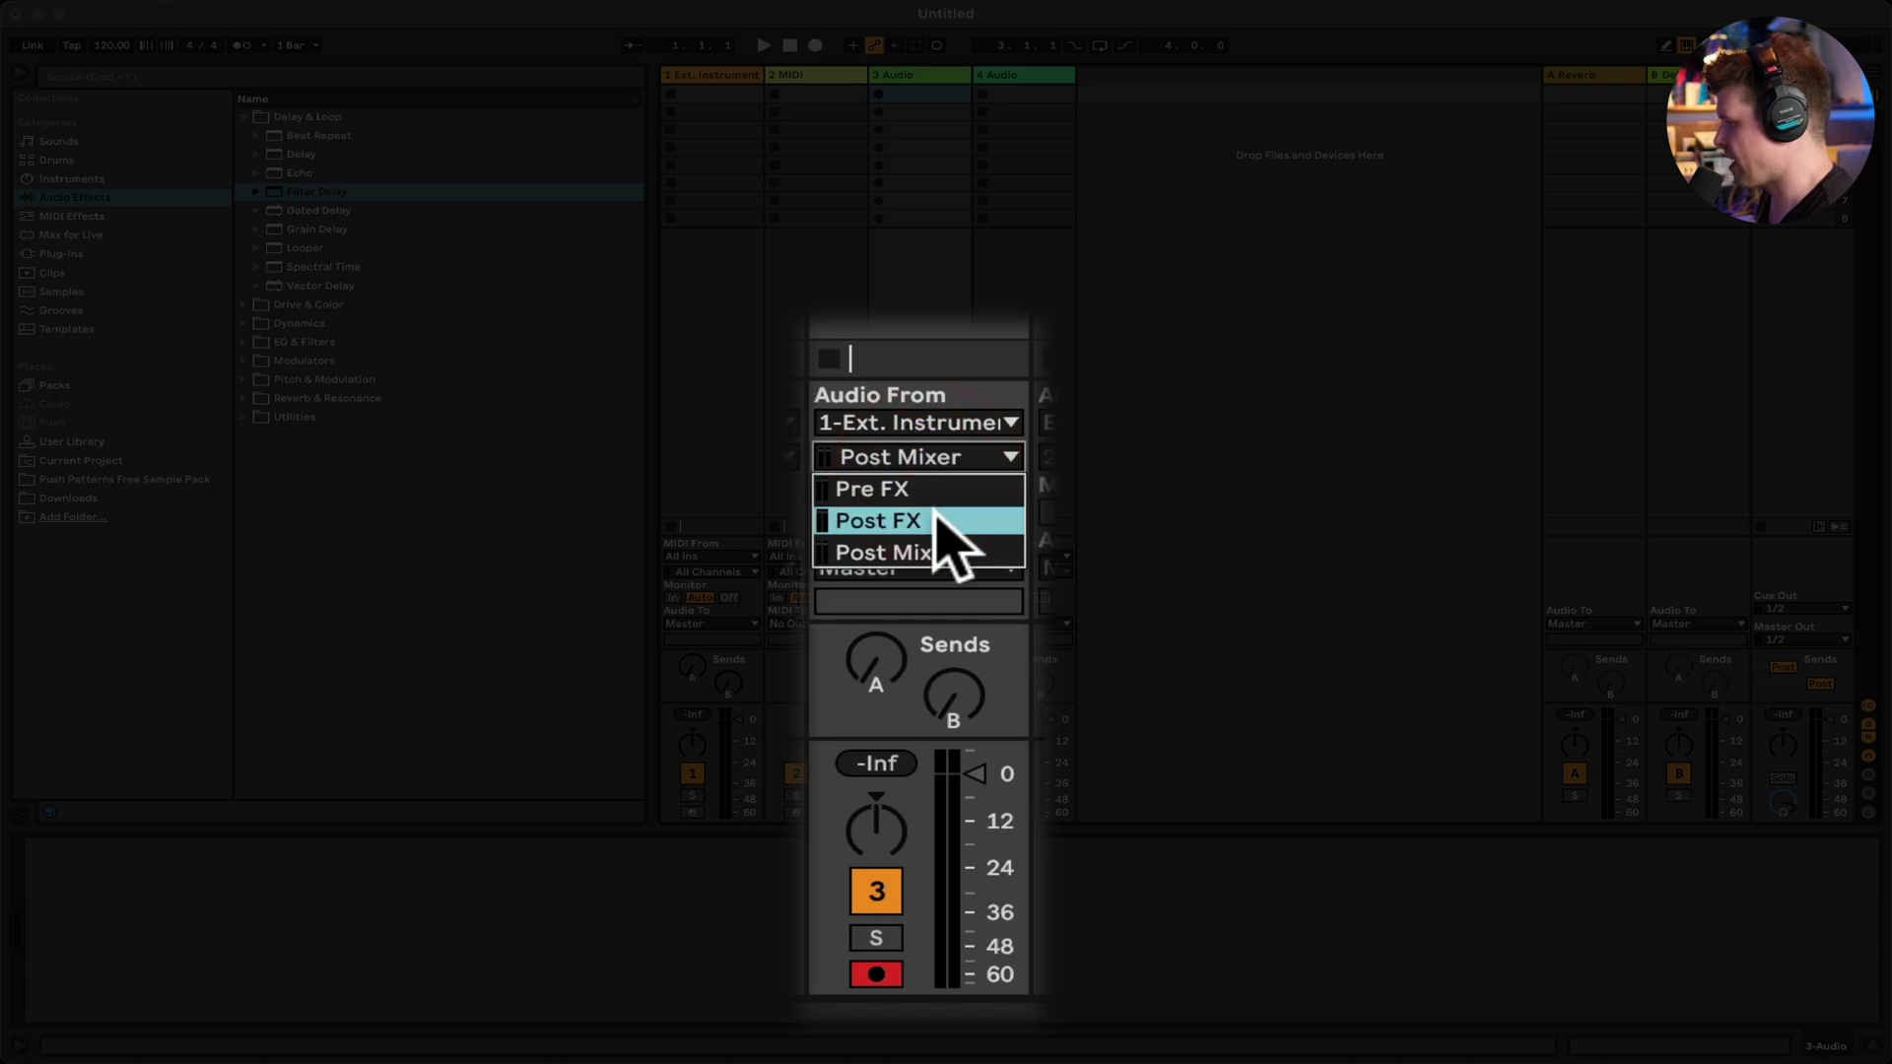
{"action": "left_click", "coordinate": [941, 489]}
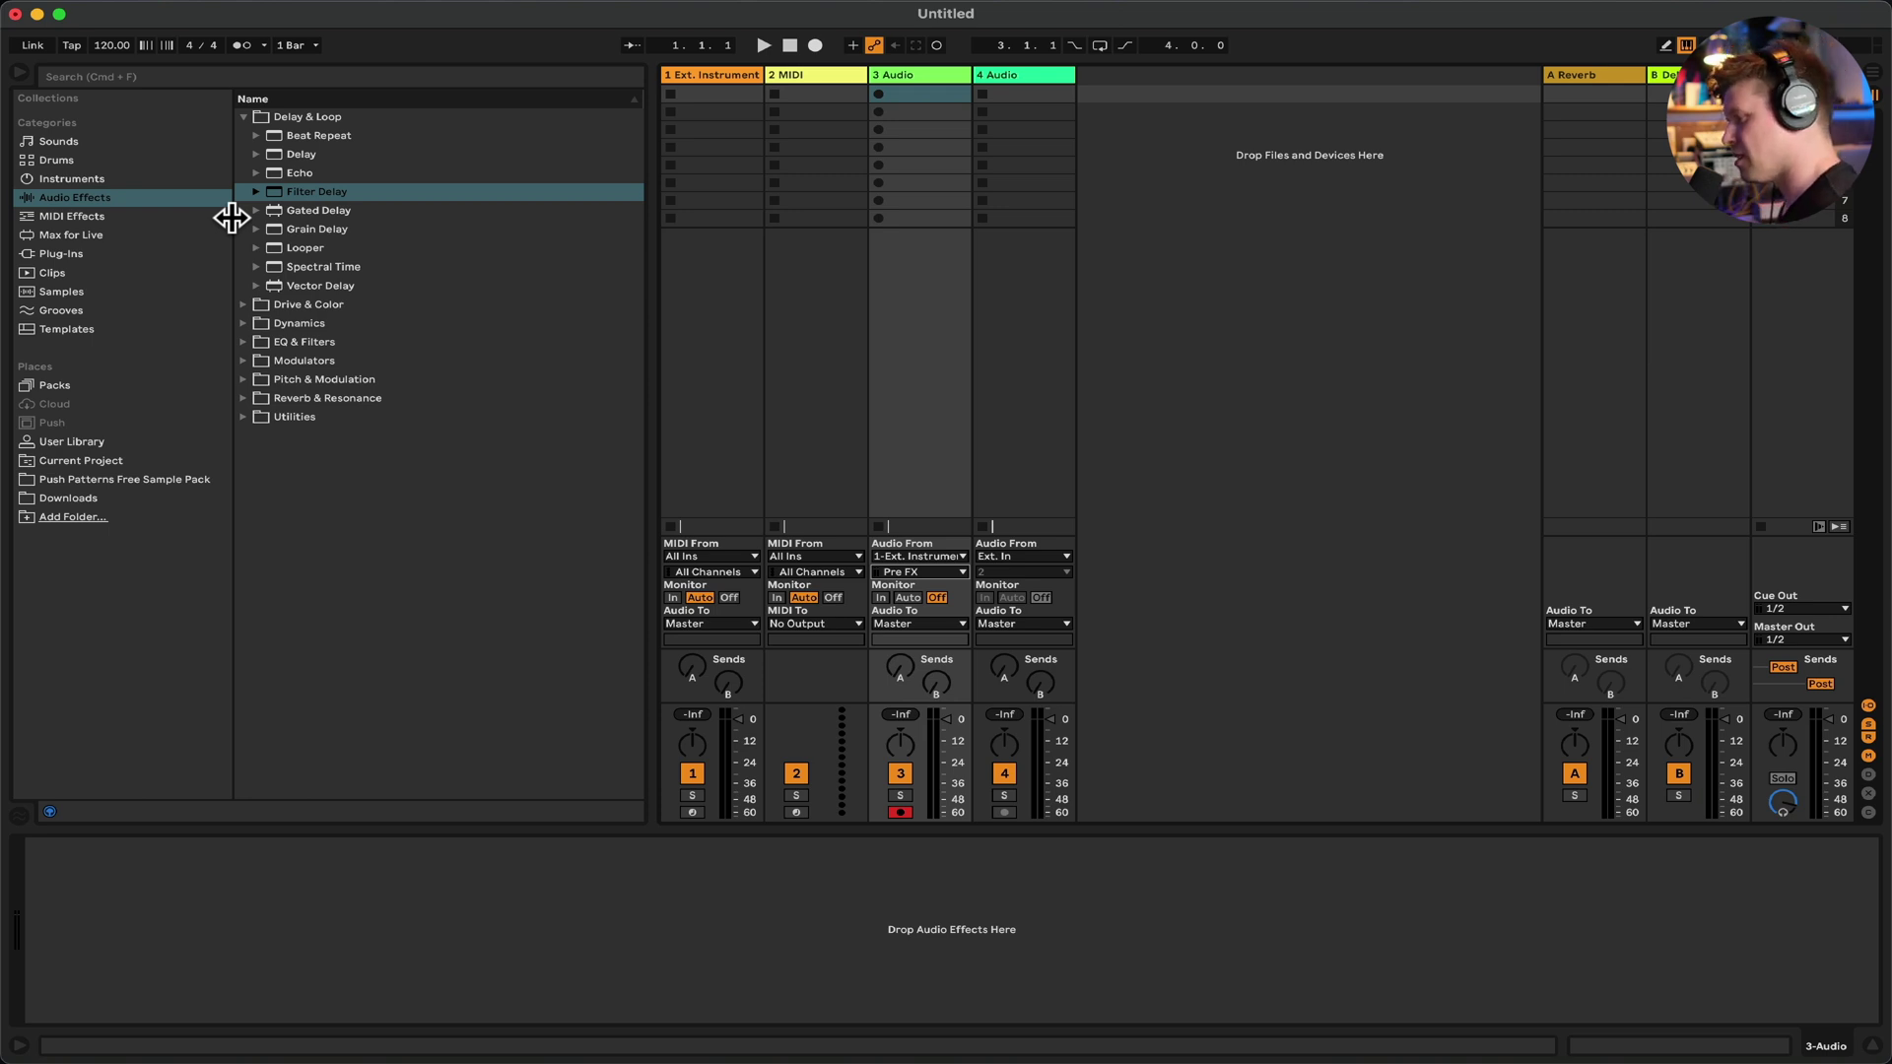
Load Drift from Instruments onto MIDI track 2 and view its Mod matrix sources for Osc 1 shape.
{"action": "left_click", "coordinate": [71, 178]}
{"action": "left_click_drag", "start_coordinate": [282, 210], "coordinate": [800, 90]}
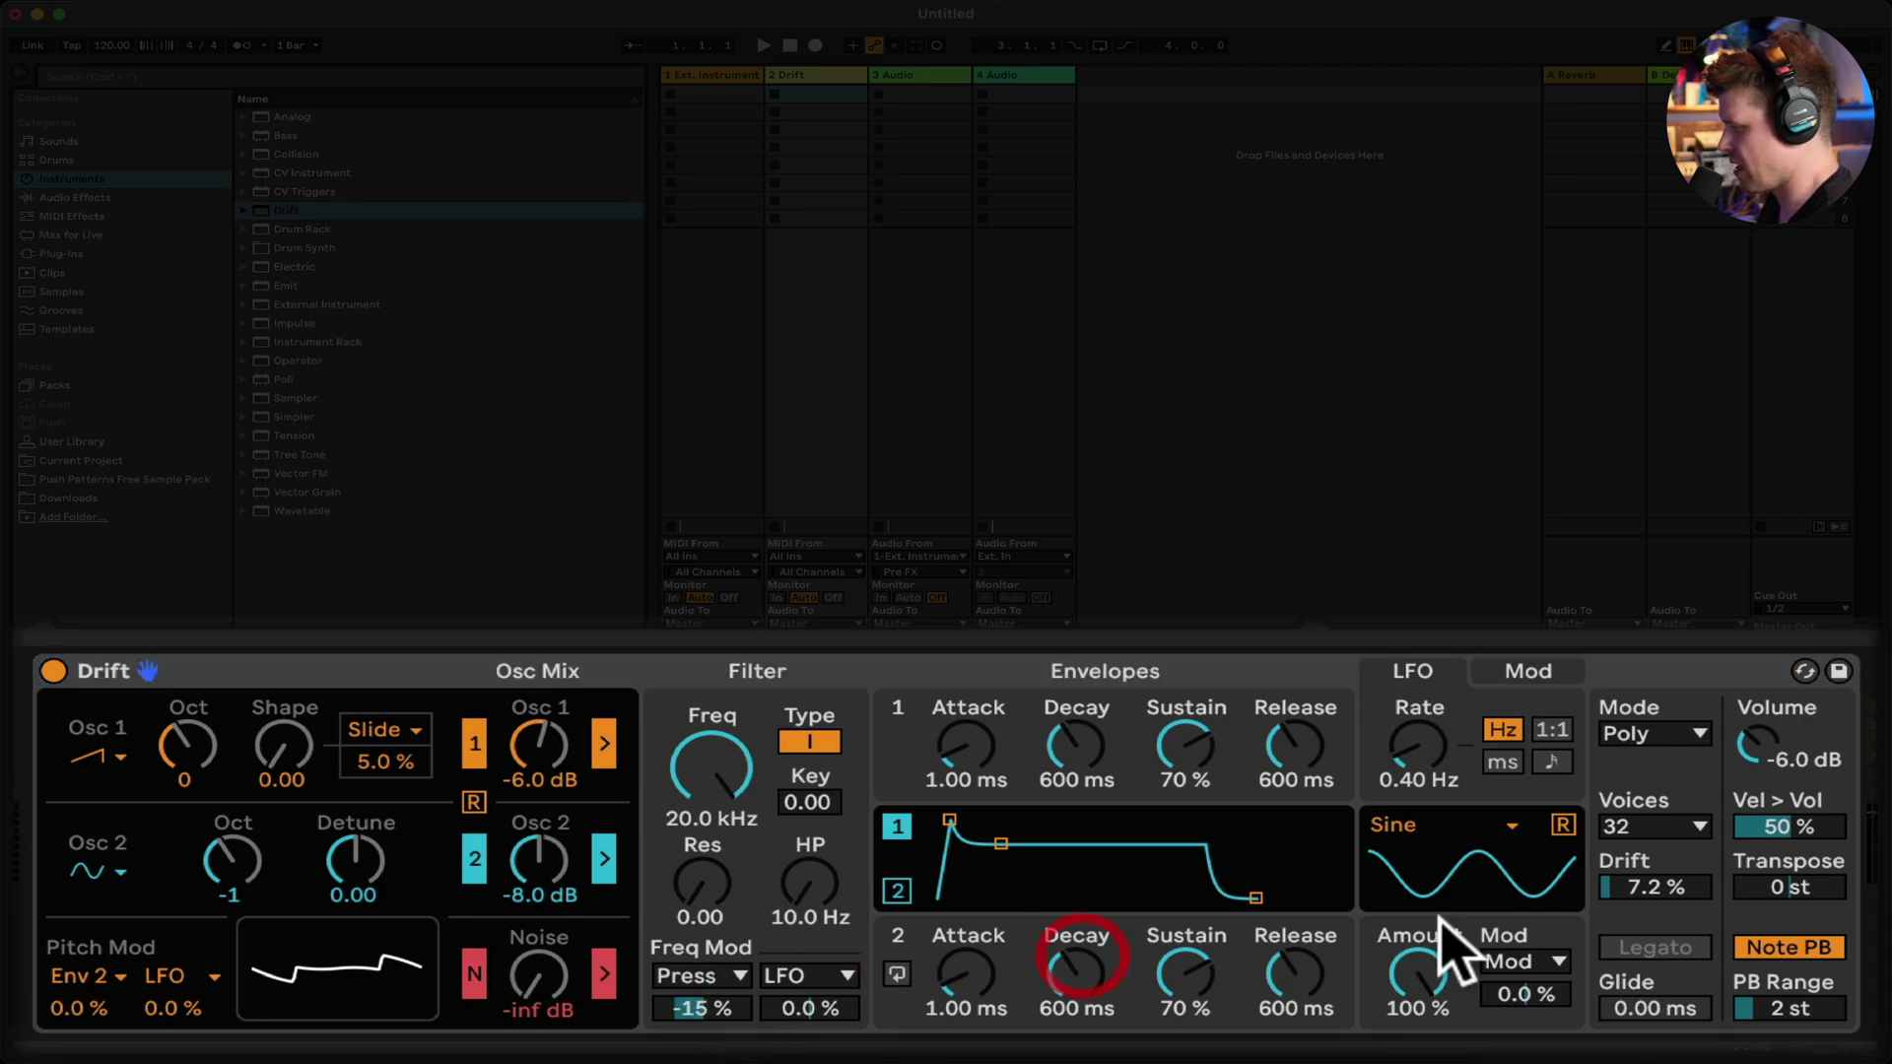
{"action": "left_click", "coordinate": [1552, 674]}
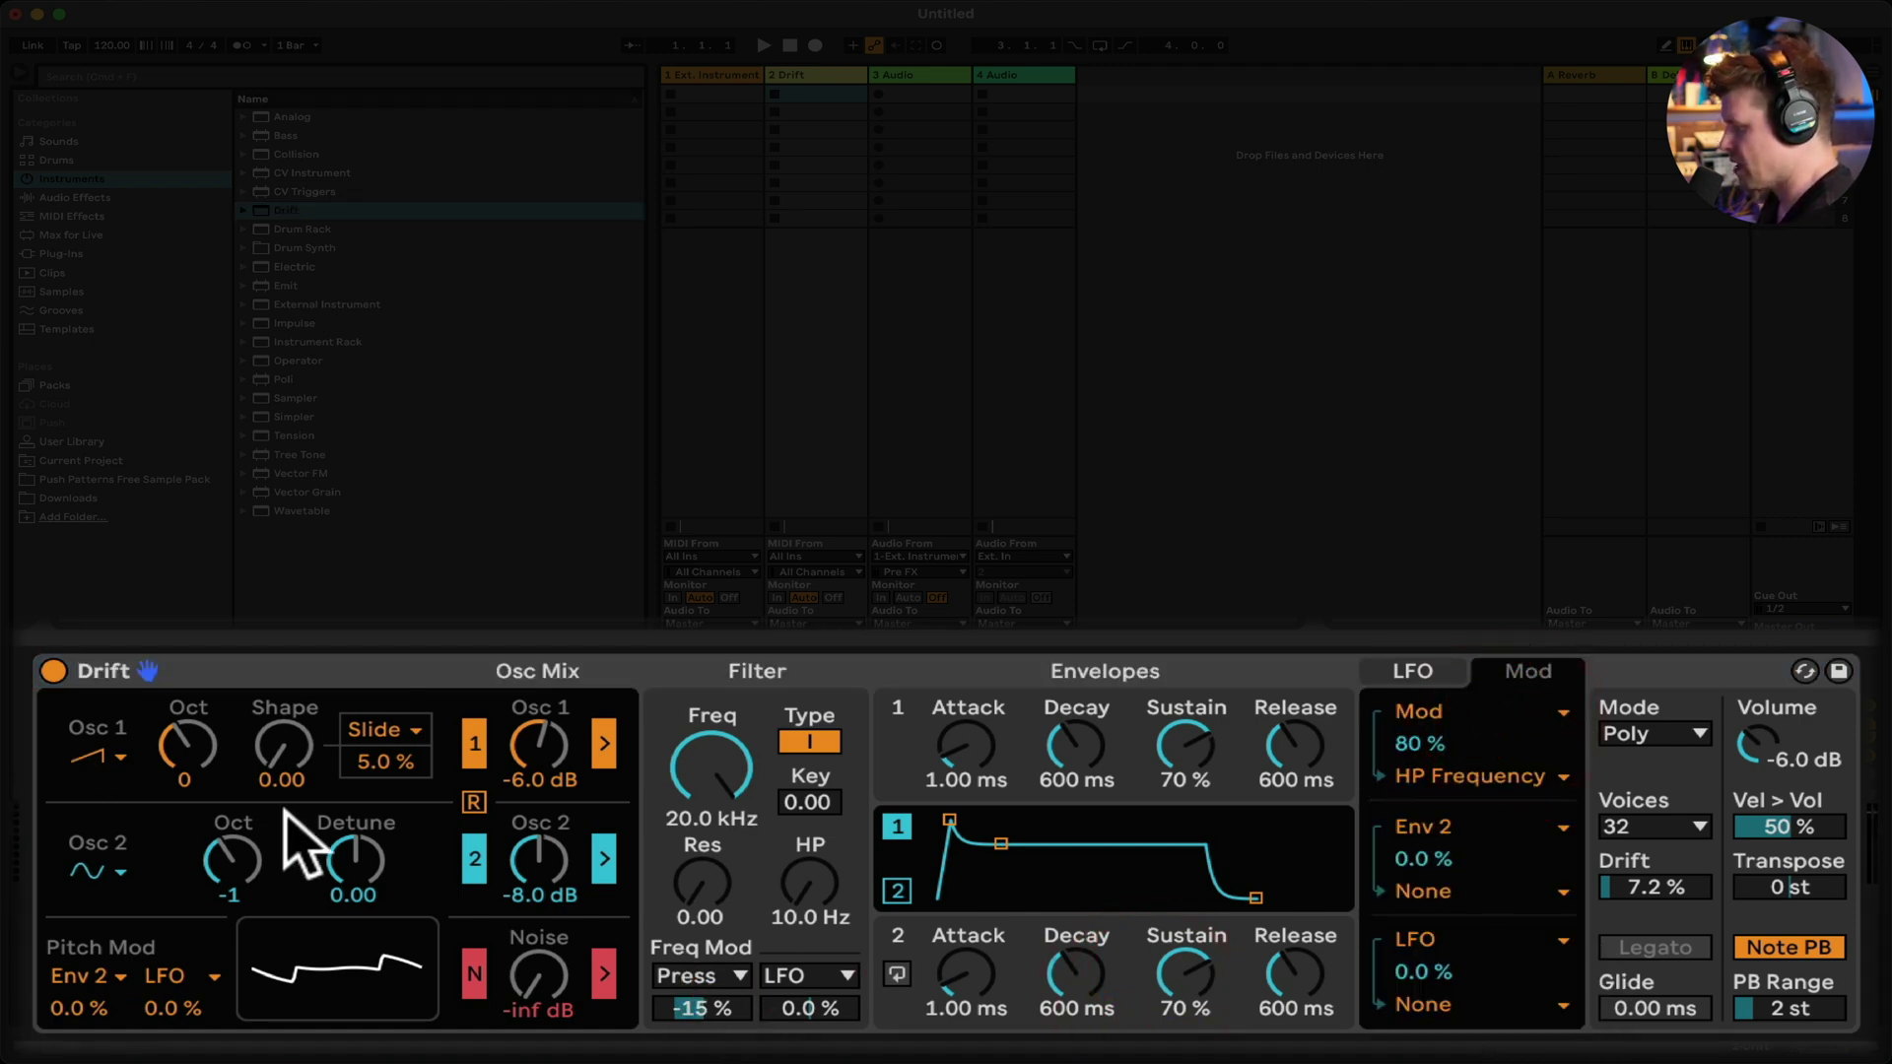
{"action": "left_click", "coordinate": [389, 734]}
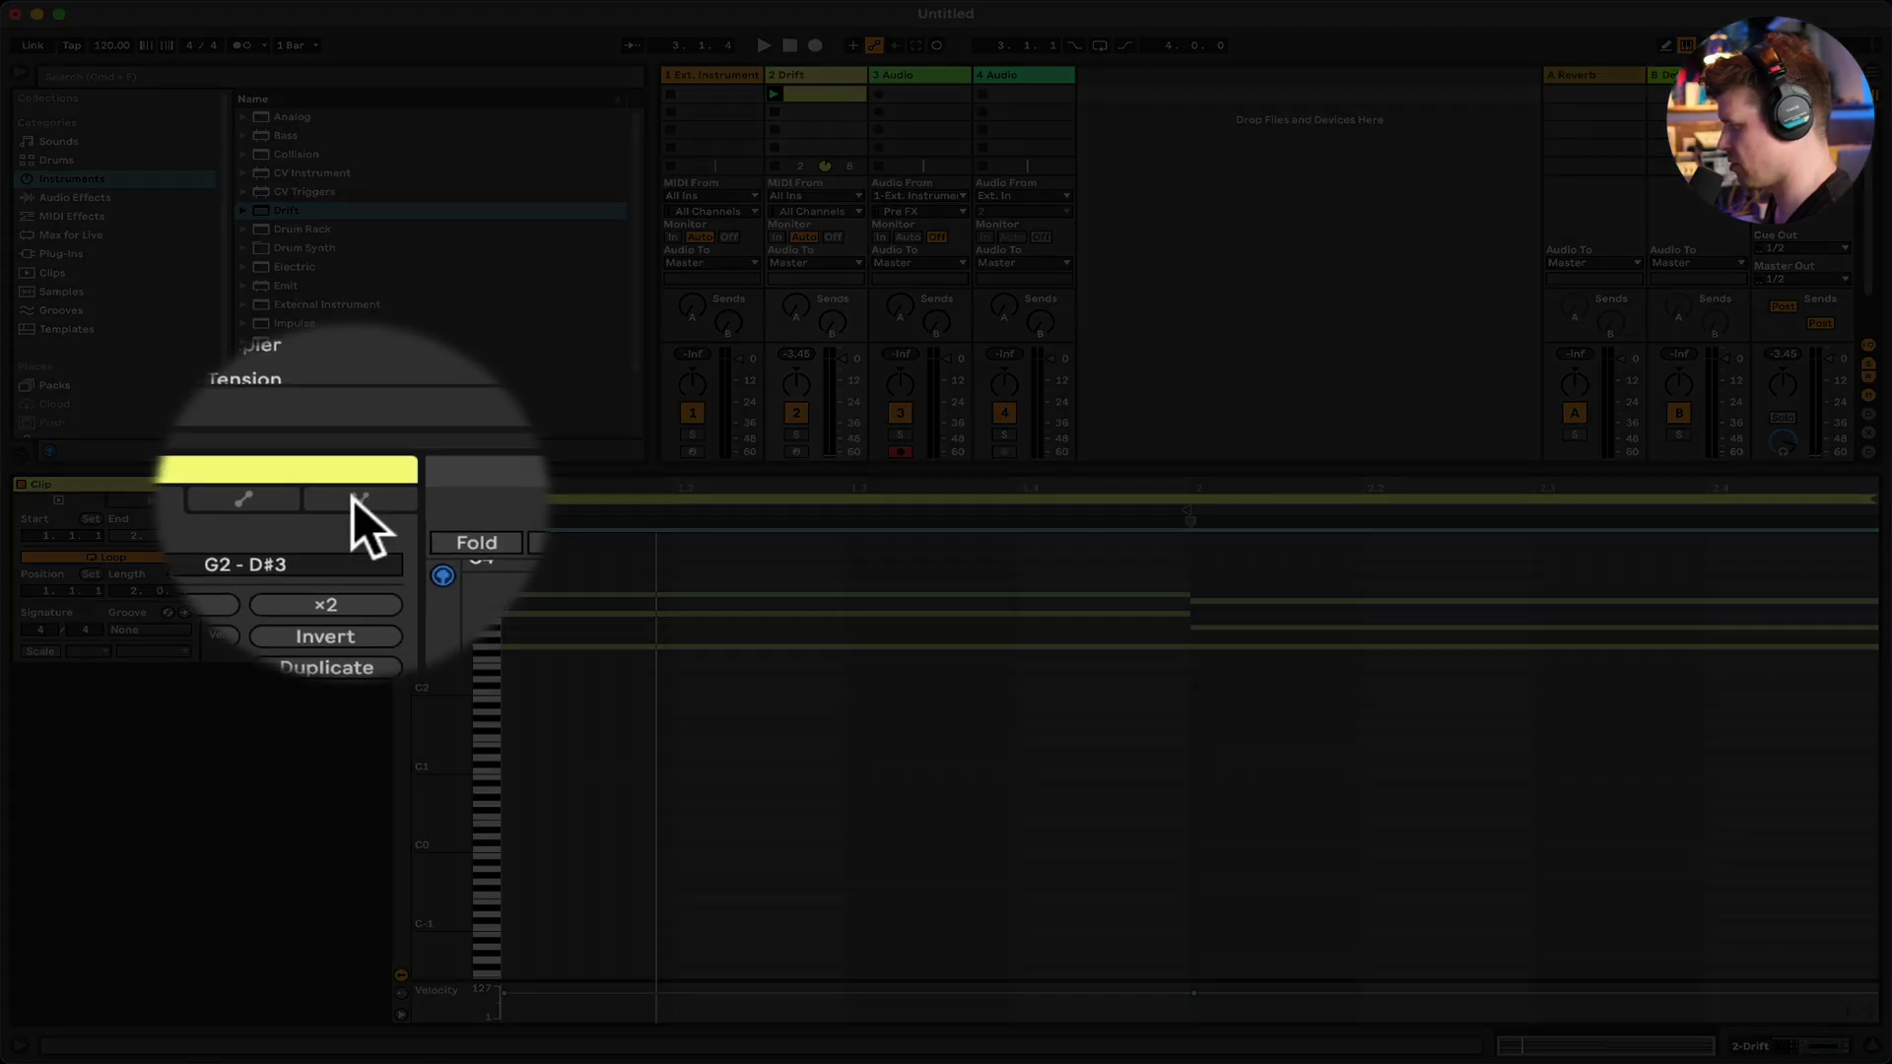
In Note Expression, enlarge the Slide lane and bend the D#3 note's end down to about -0.91 st.
{"action": "left_click", "coordinate": [355, 500]}
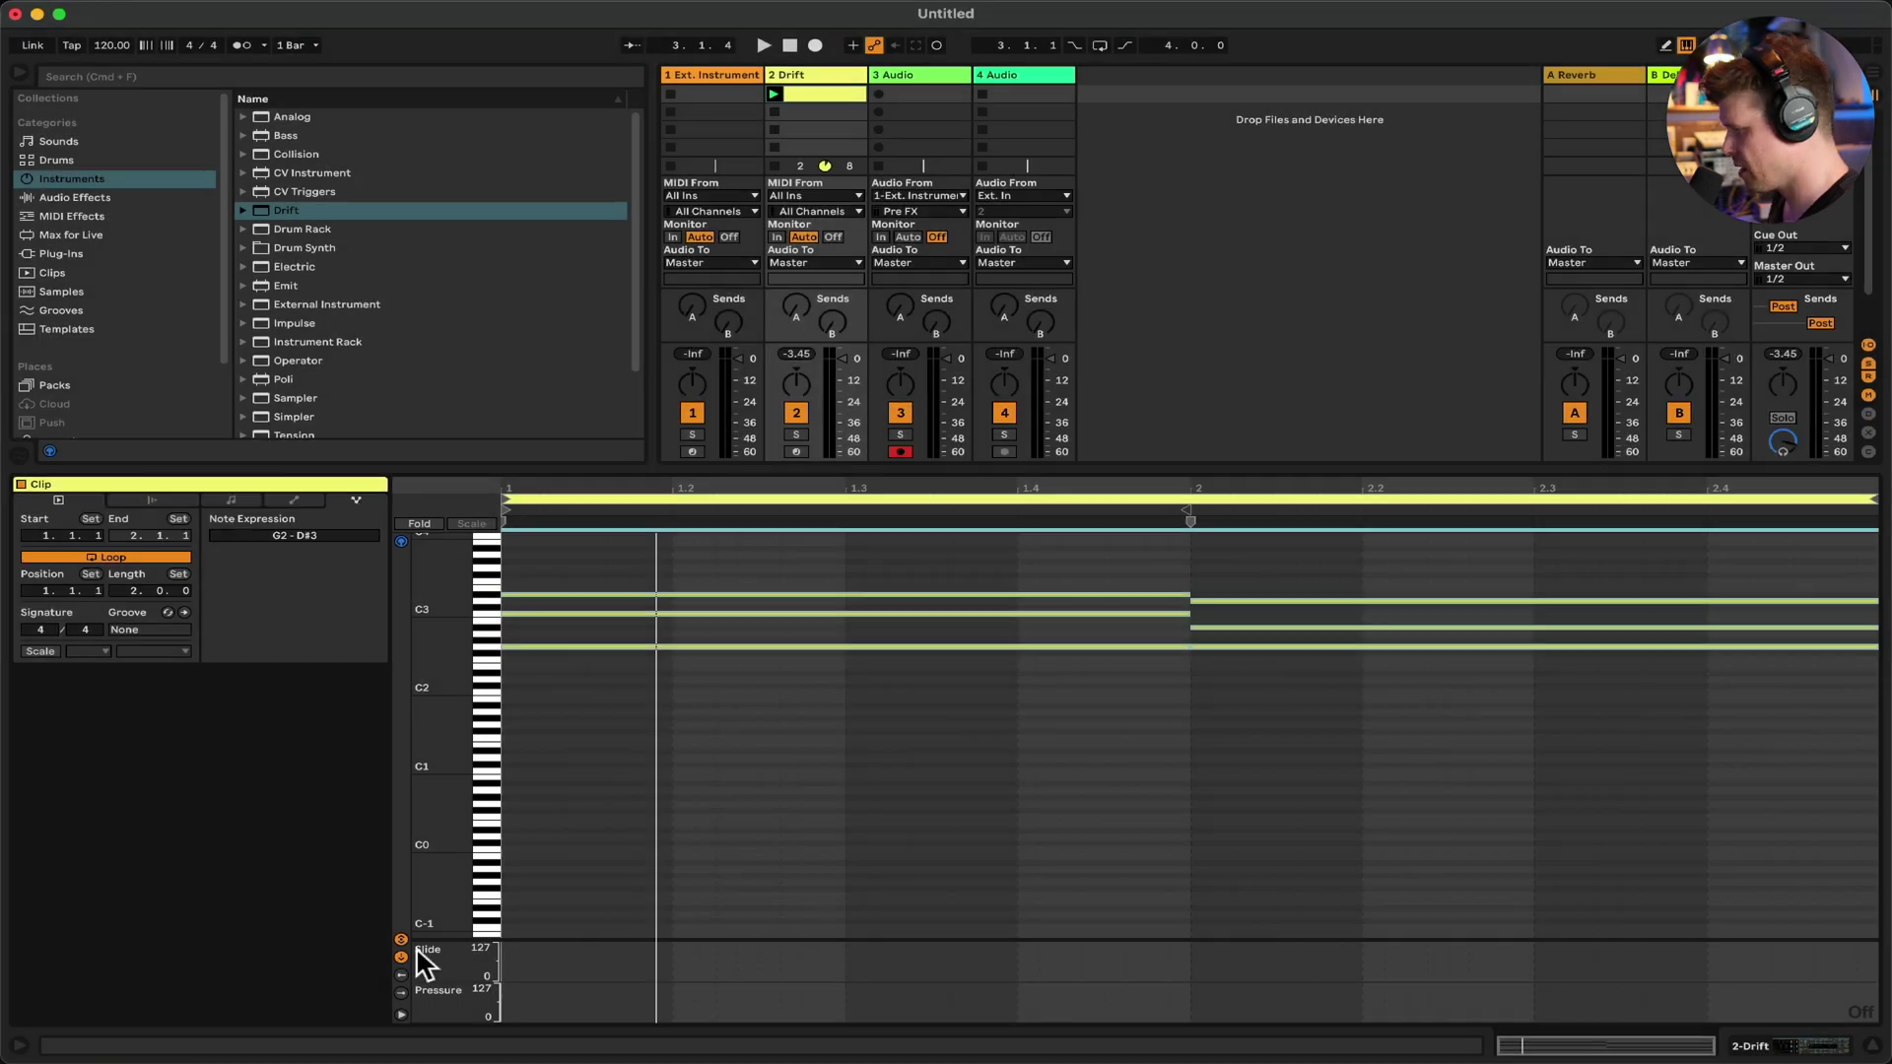
{"action": "left_click_drag", "start_coordinate": [436, 944], "coordinate": [435, 855]}
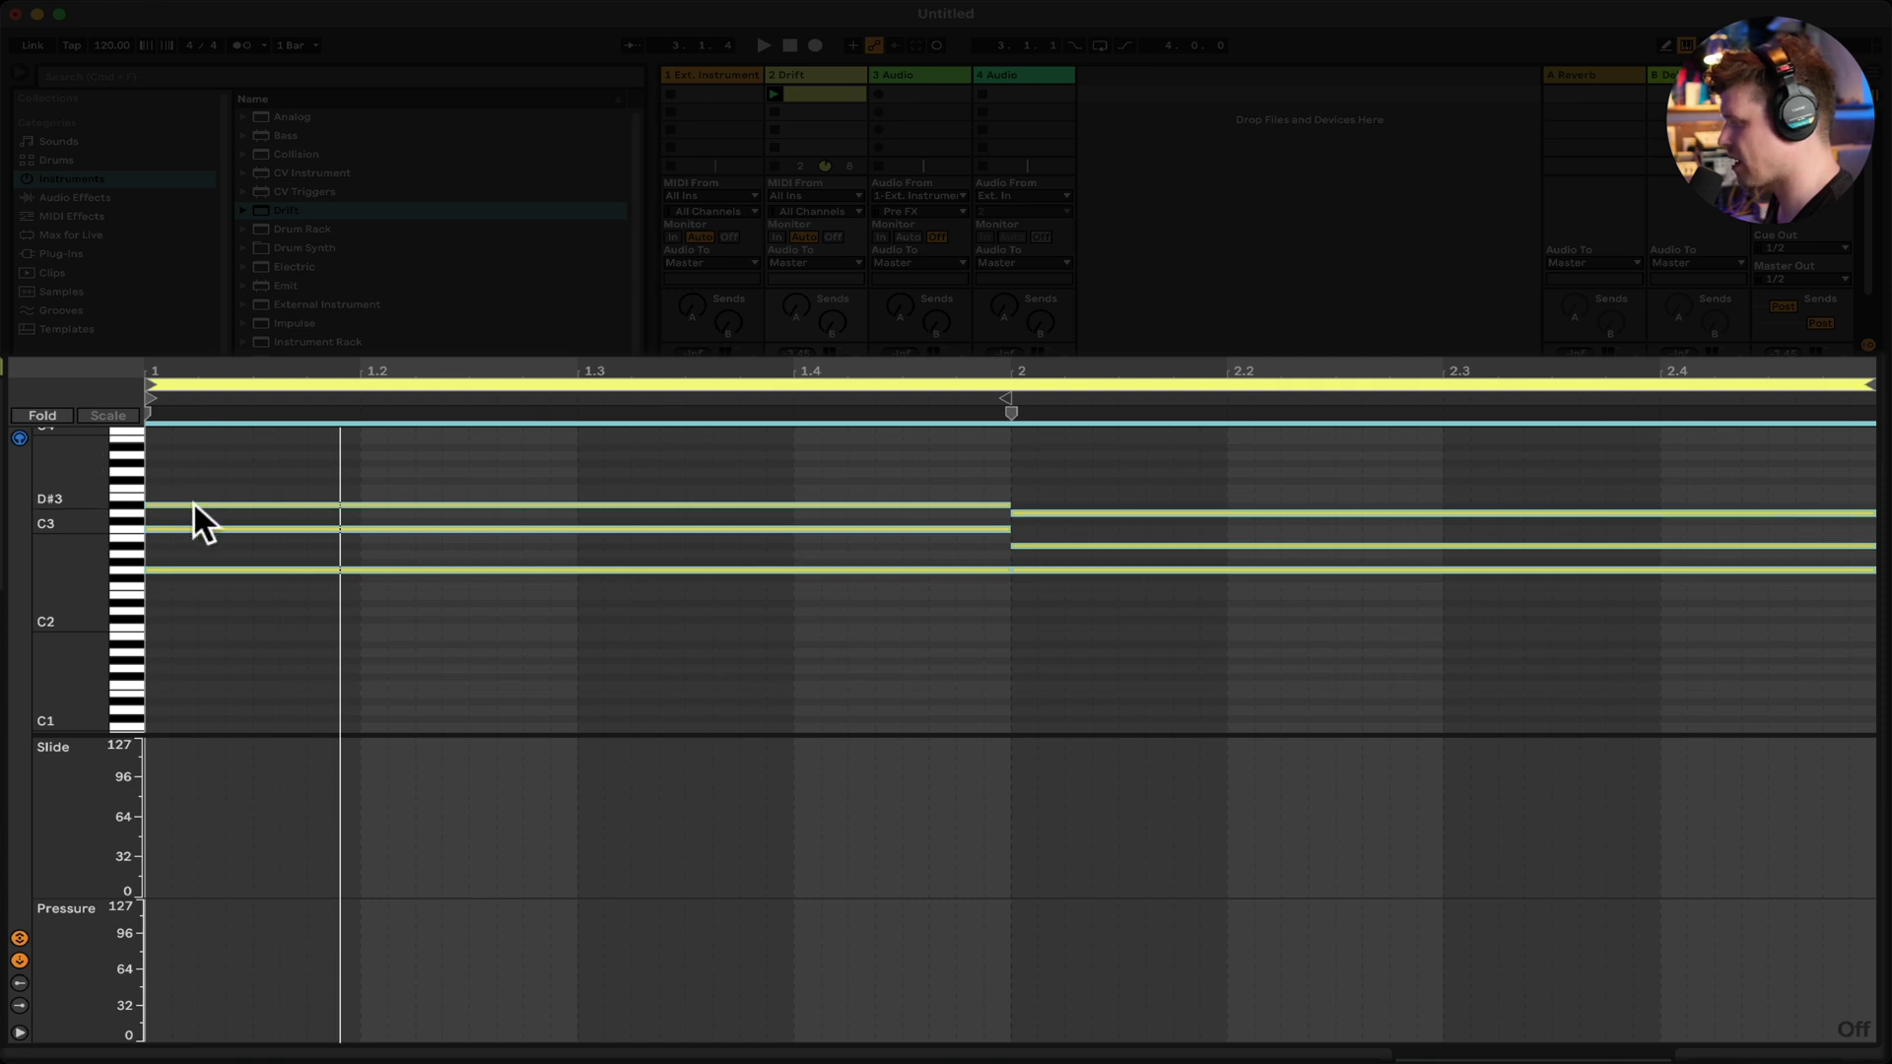
{"action": "left_click", "coordinate": [972, 505]}
{"action": "left_click", "coordinate": [845, 503]}
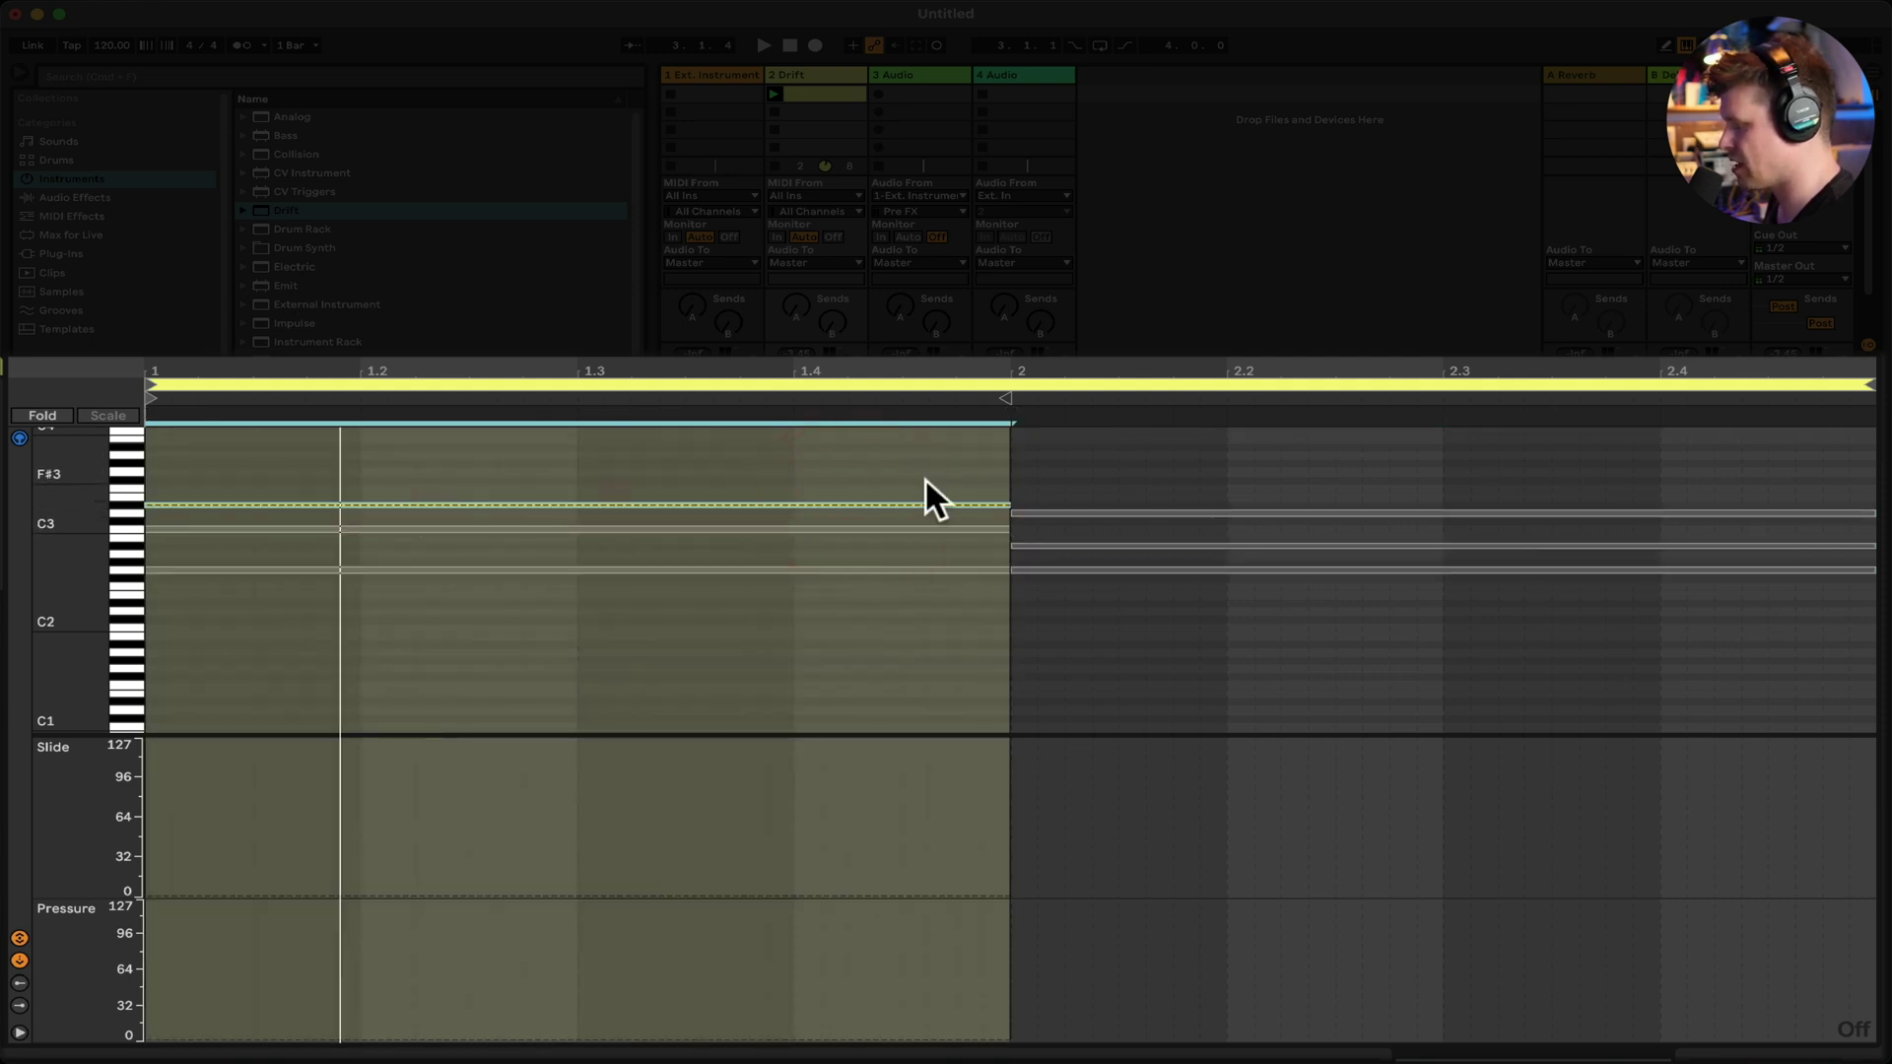
{"action": "left_click", "coordinate": [576, 502]}
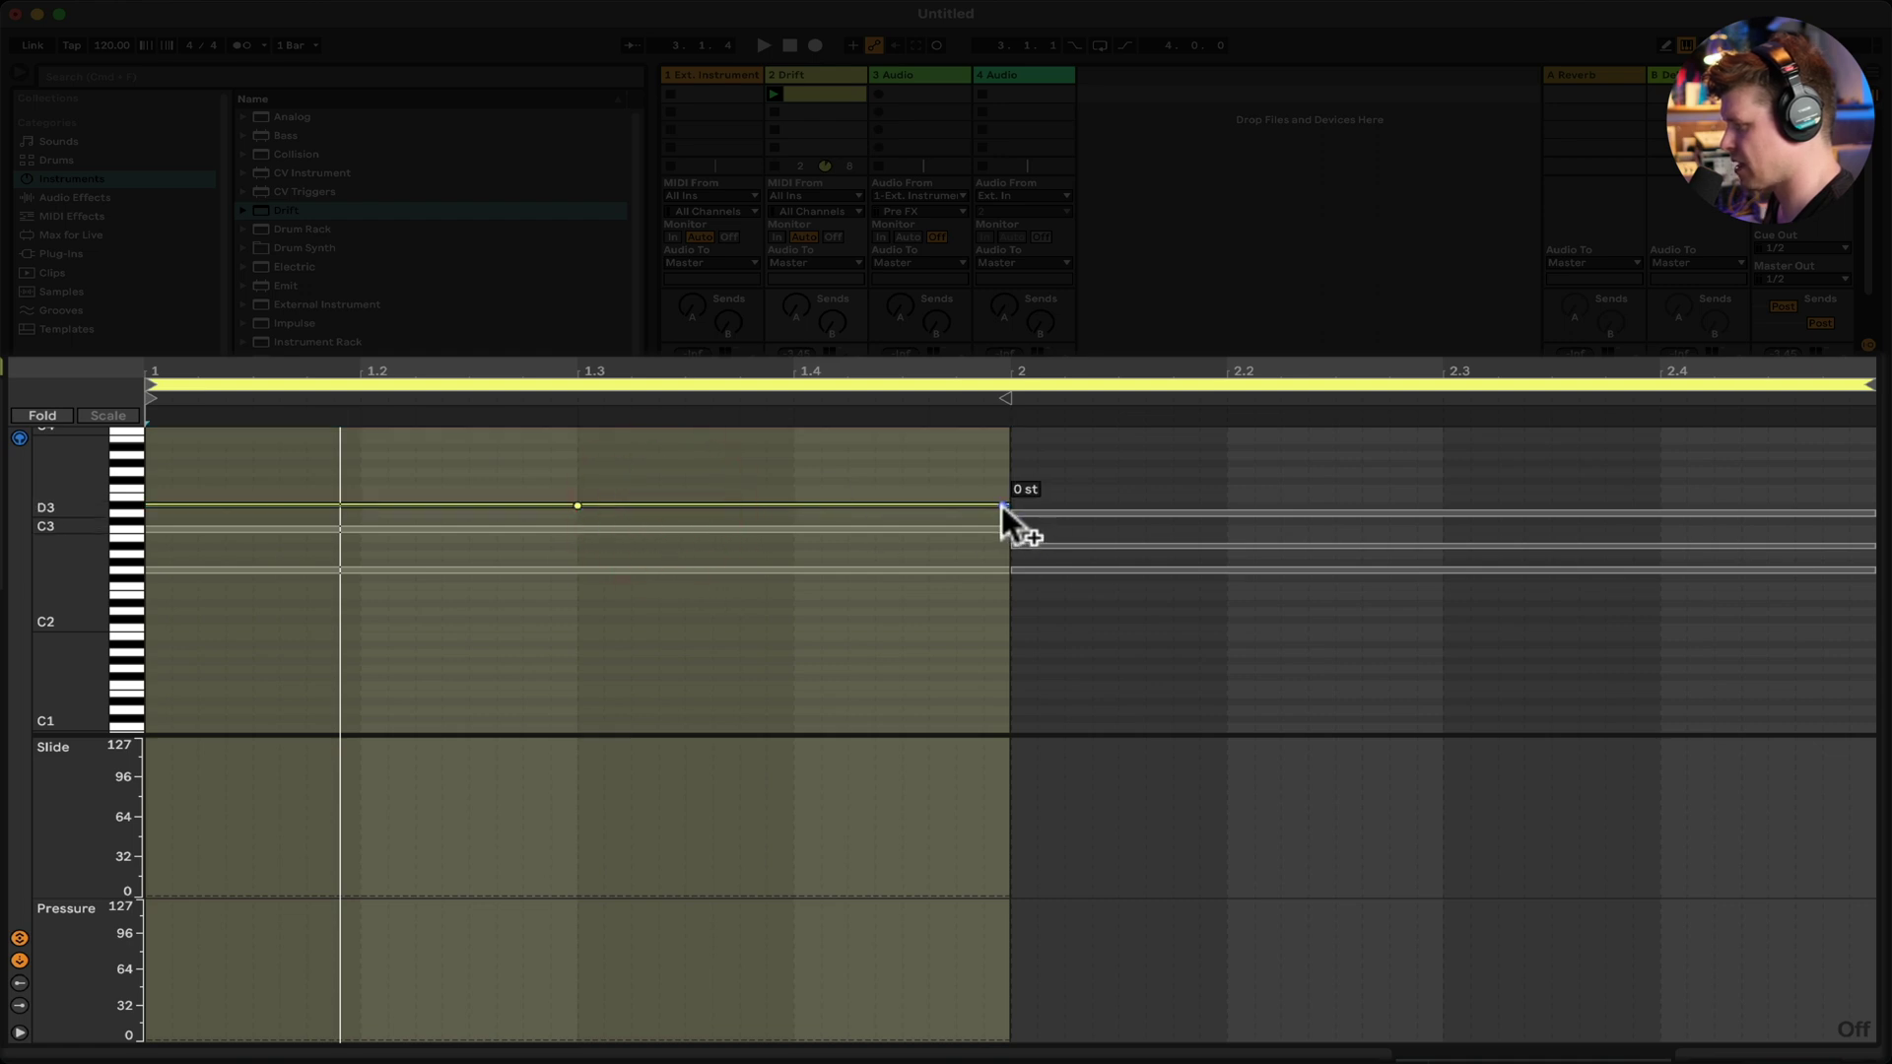
{"action": "left_click_drag", "start_coordinate": [1001, 505], "coordinate": [1004, 513]}
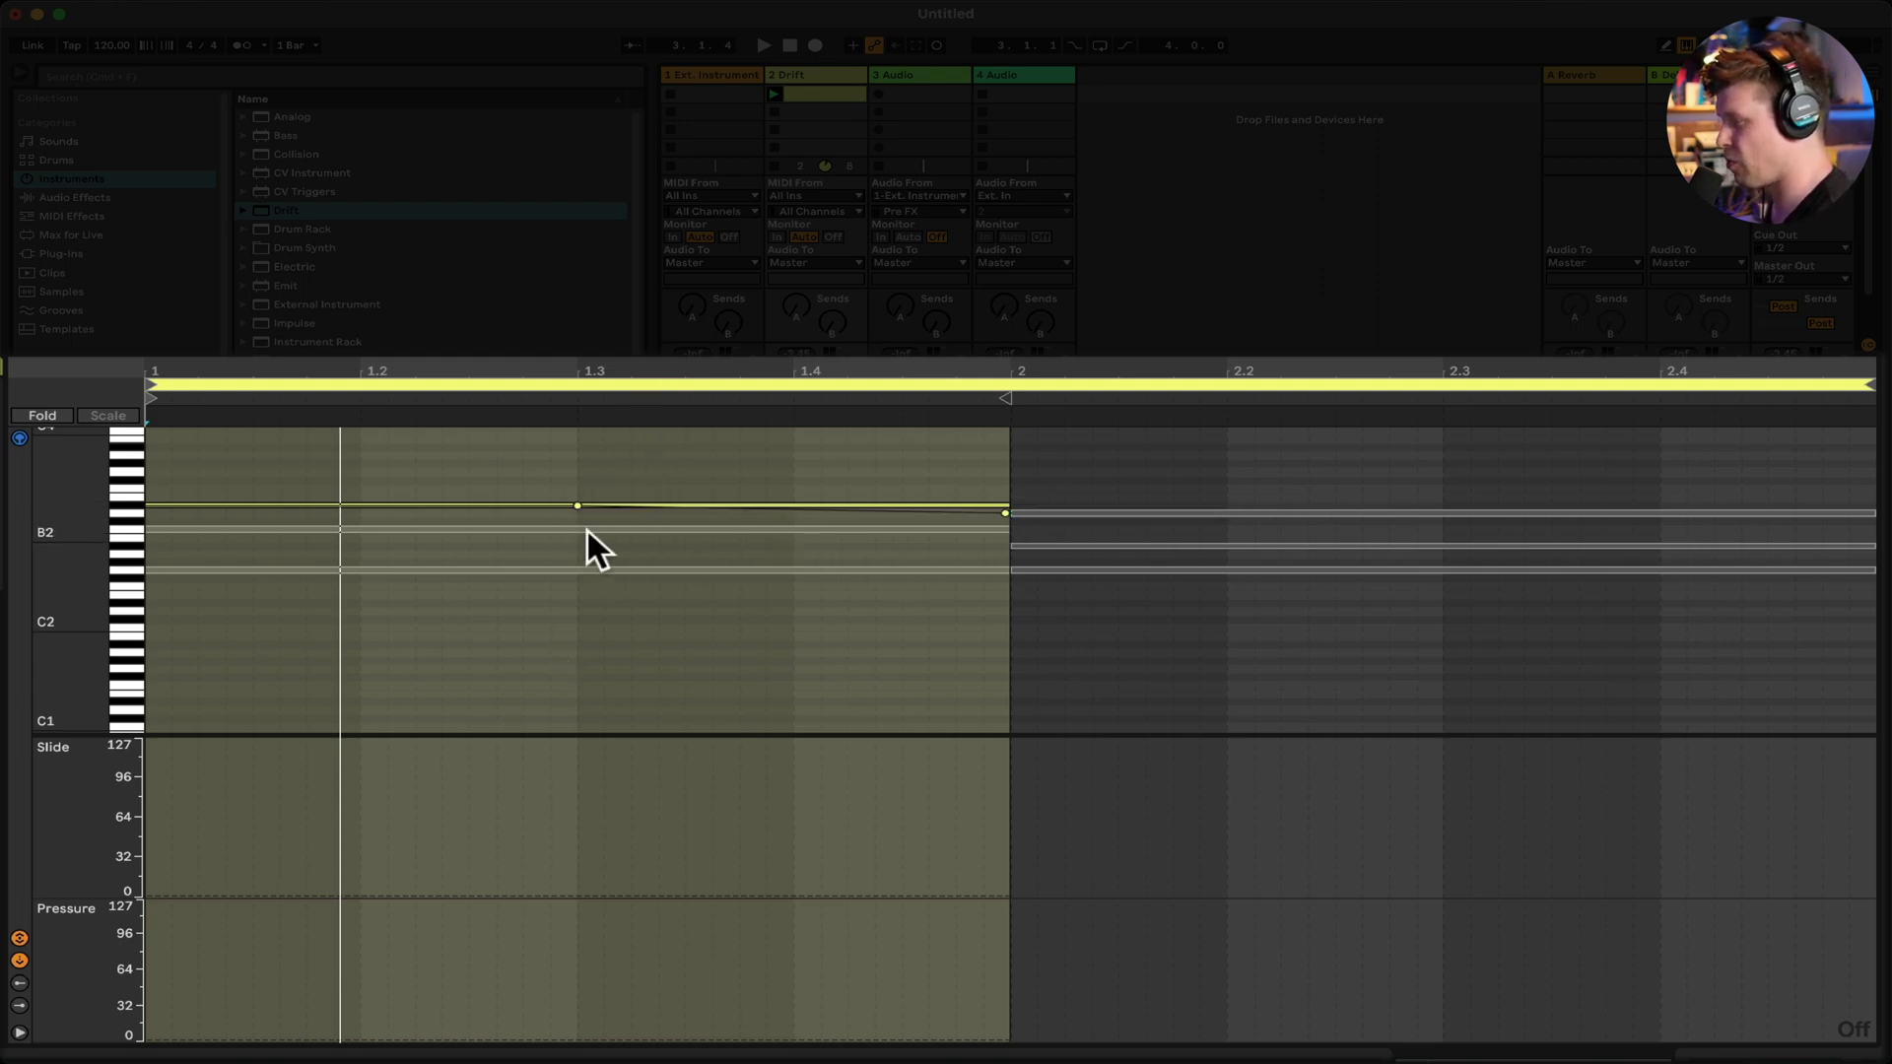
Bend the ends of the C3 and G2 notes slightly down and dip G2's pitch mid-note.
{"action": "left_click_drag", "start_coordinate": [583, 533], "coordinate": [582, 528]}
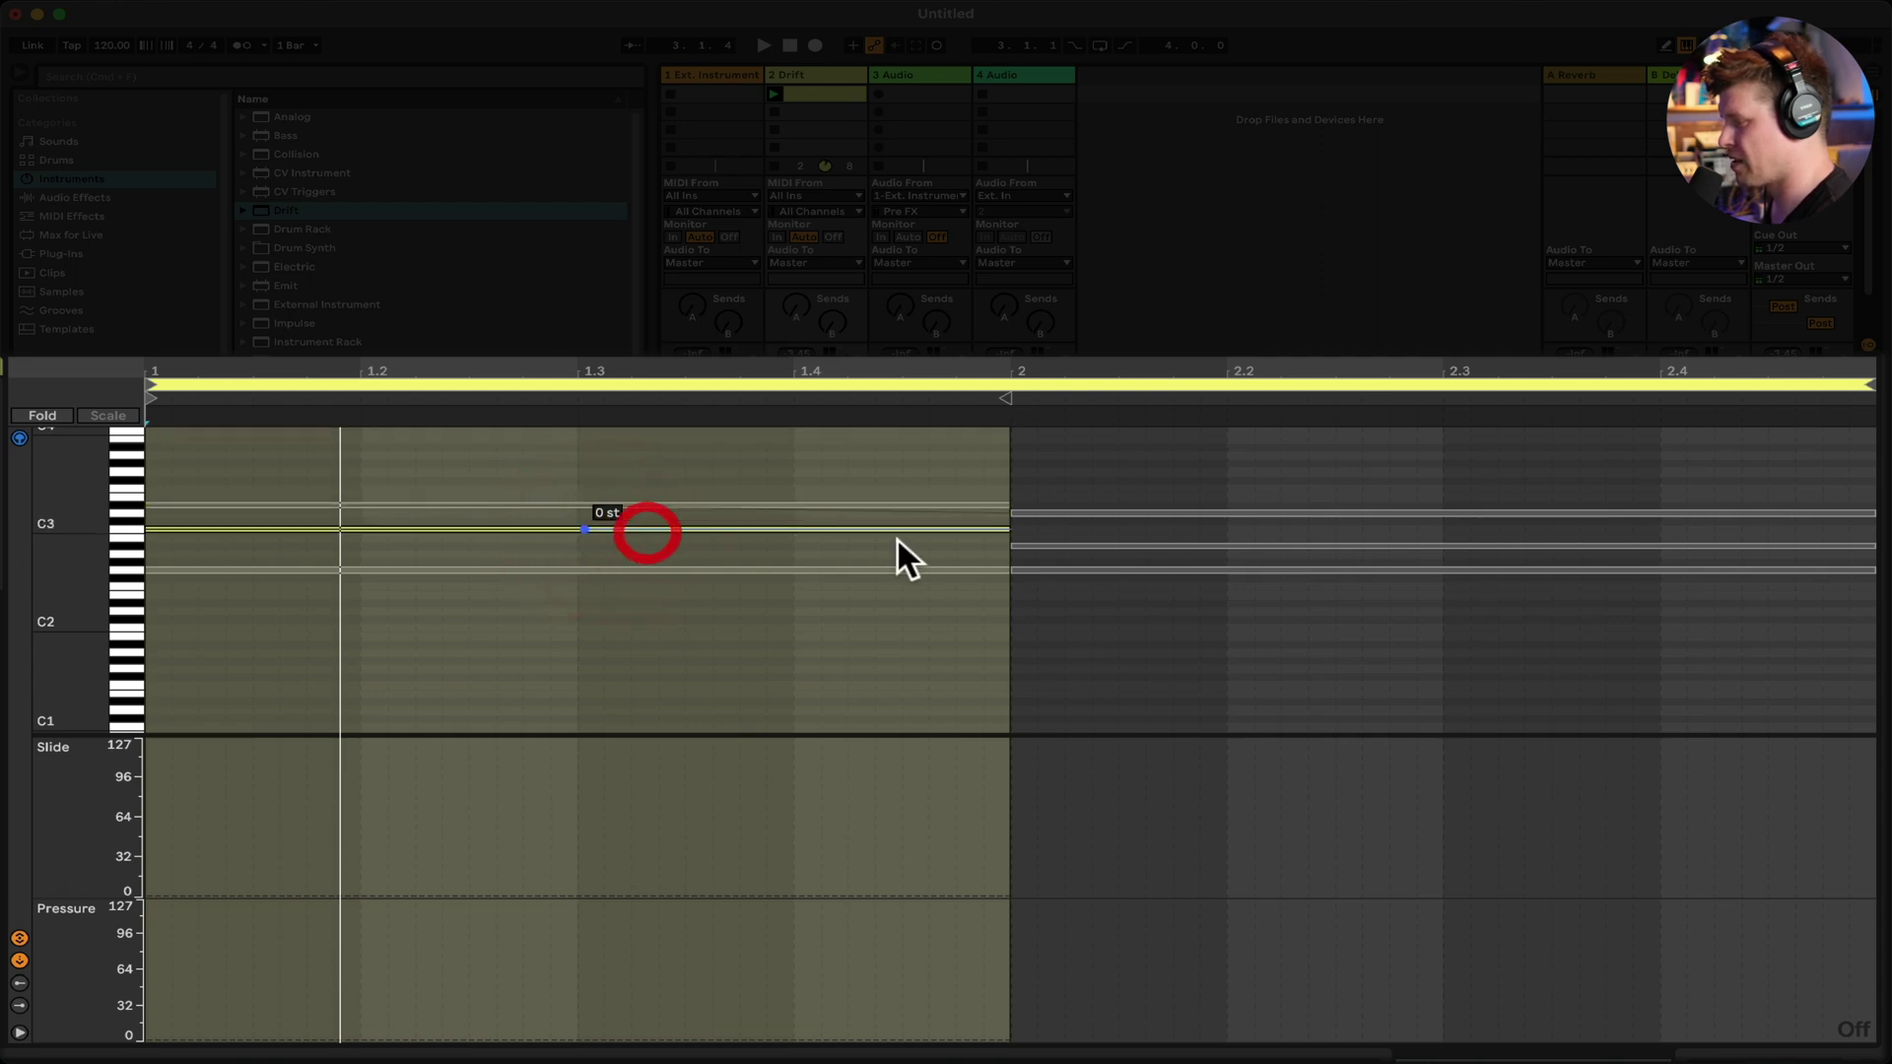
{"action": "left_click_drag", "start_coordinate": [1003, 528], "coordinate": [1005, 537]}
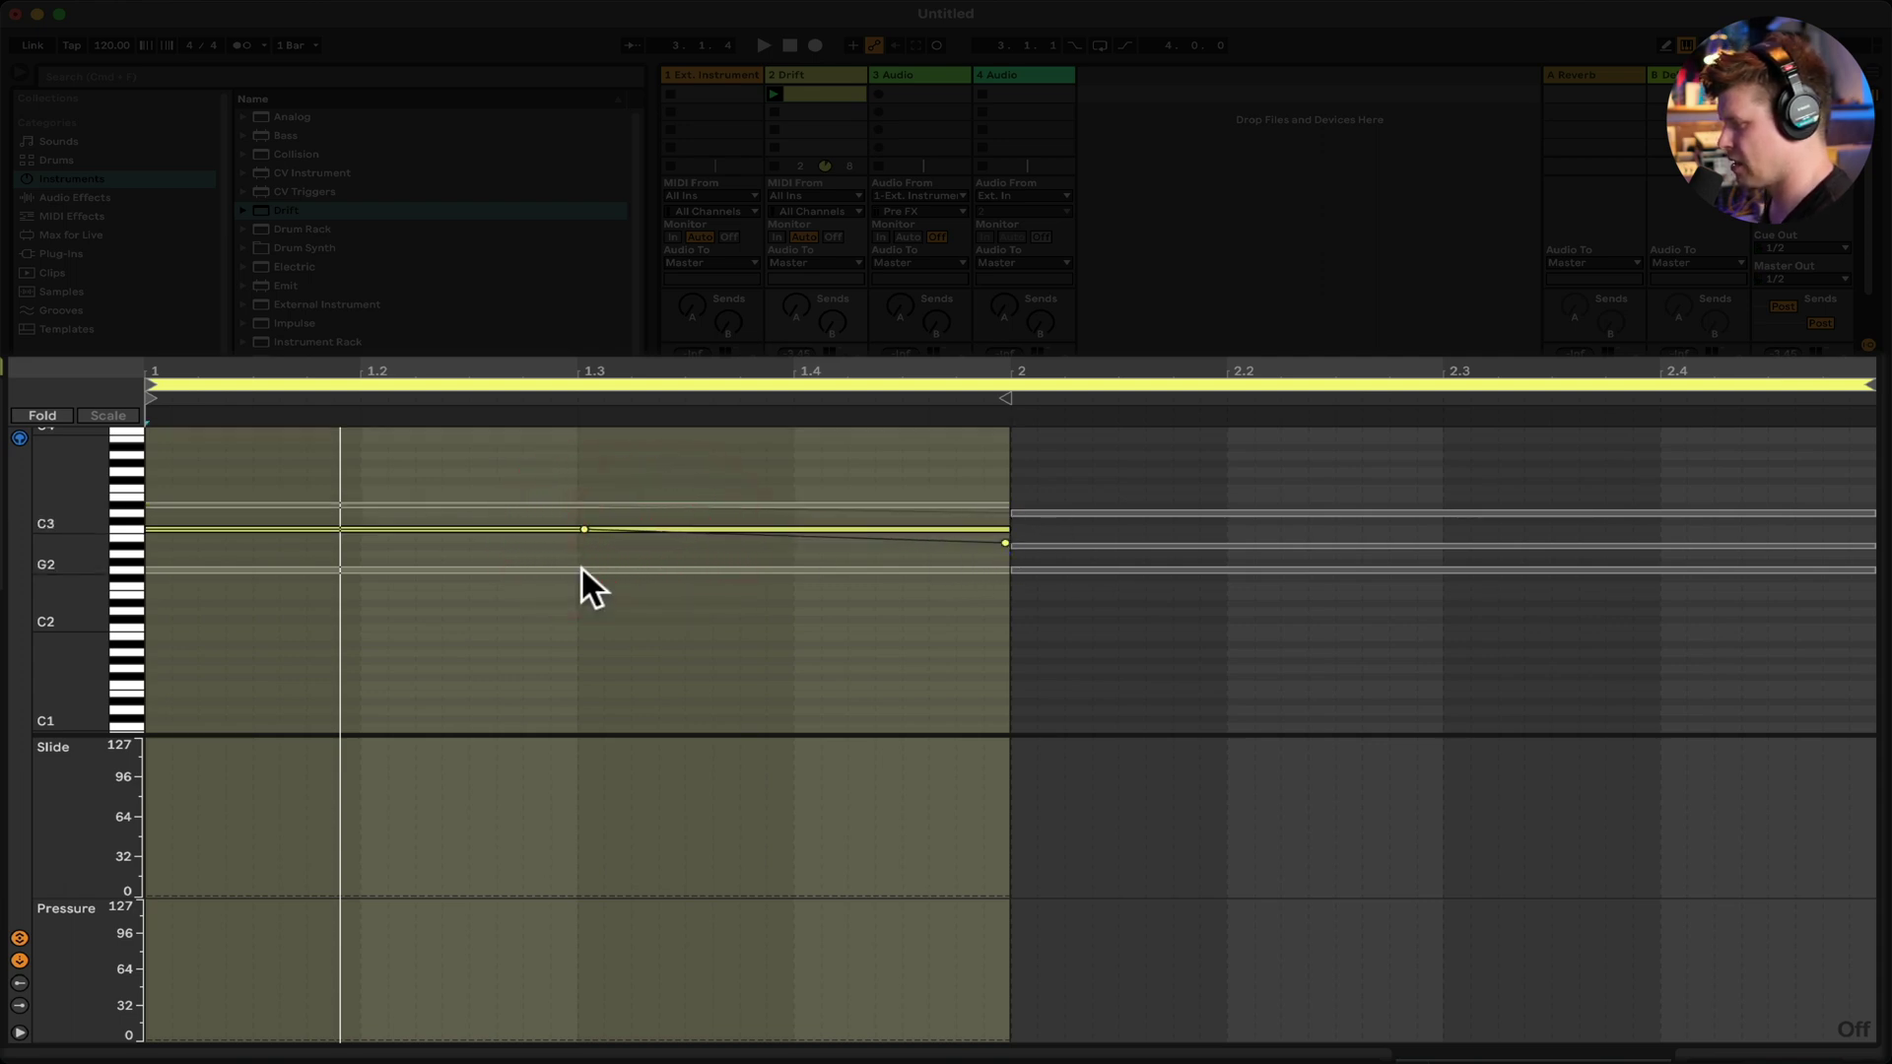
{"action": "left_click", "coordinate": [582, 570]}
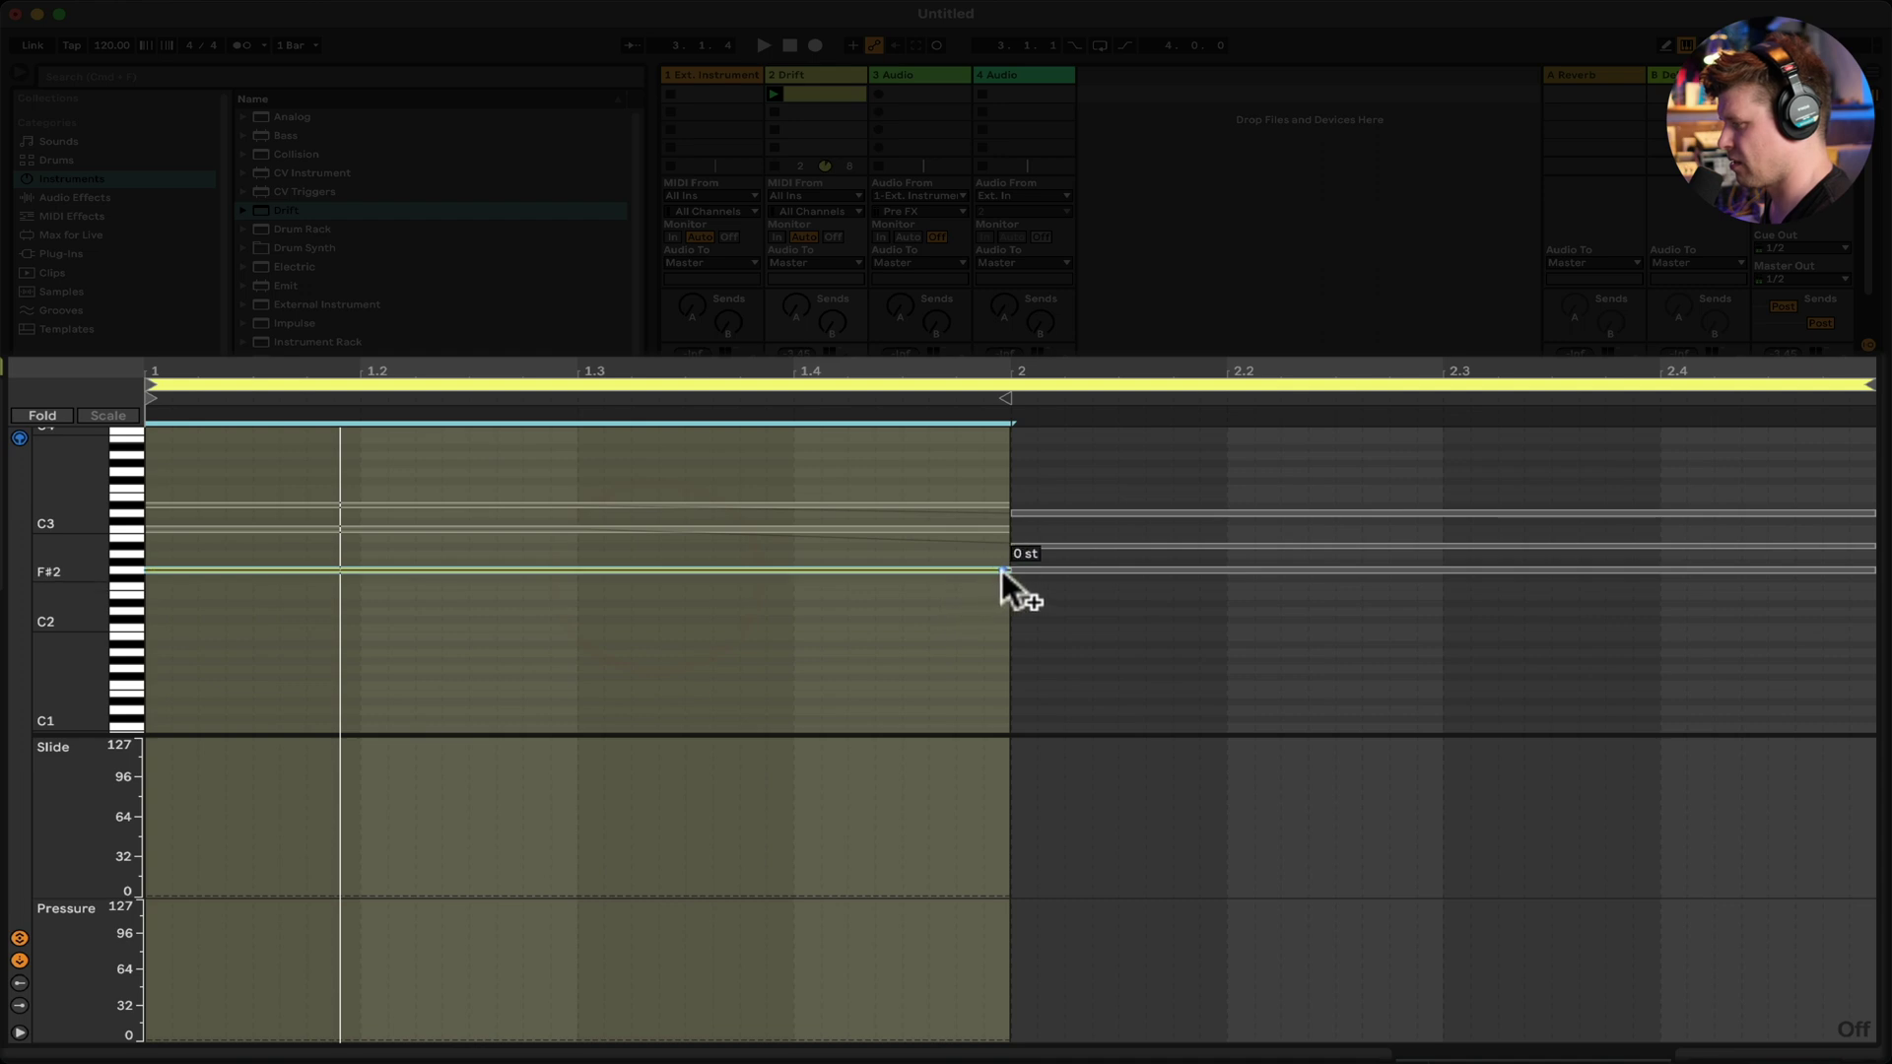
{"action": "left_click_drag", "start_coordinate": [1001, 569], "coordinate": [1005, 571]}
{"action": "left_click", "coordinate": [528, 568]}
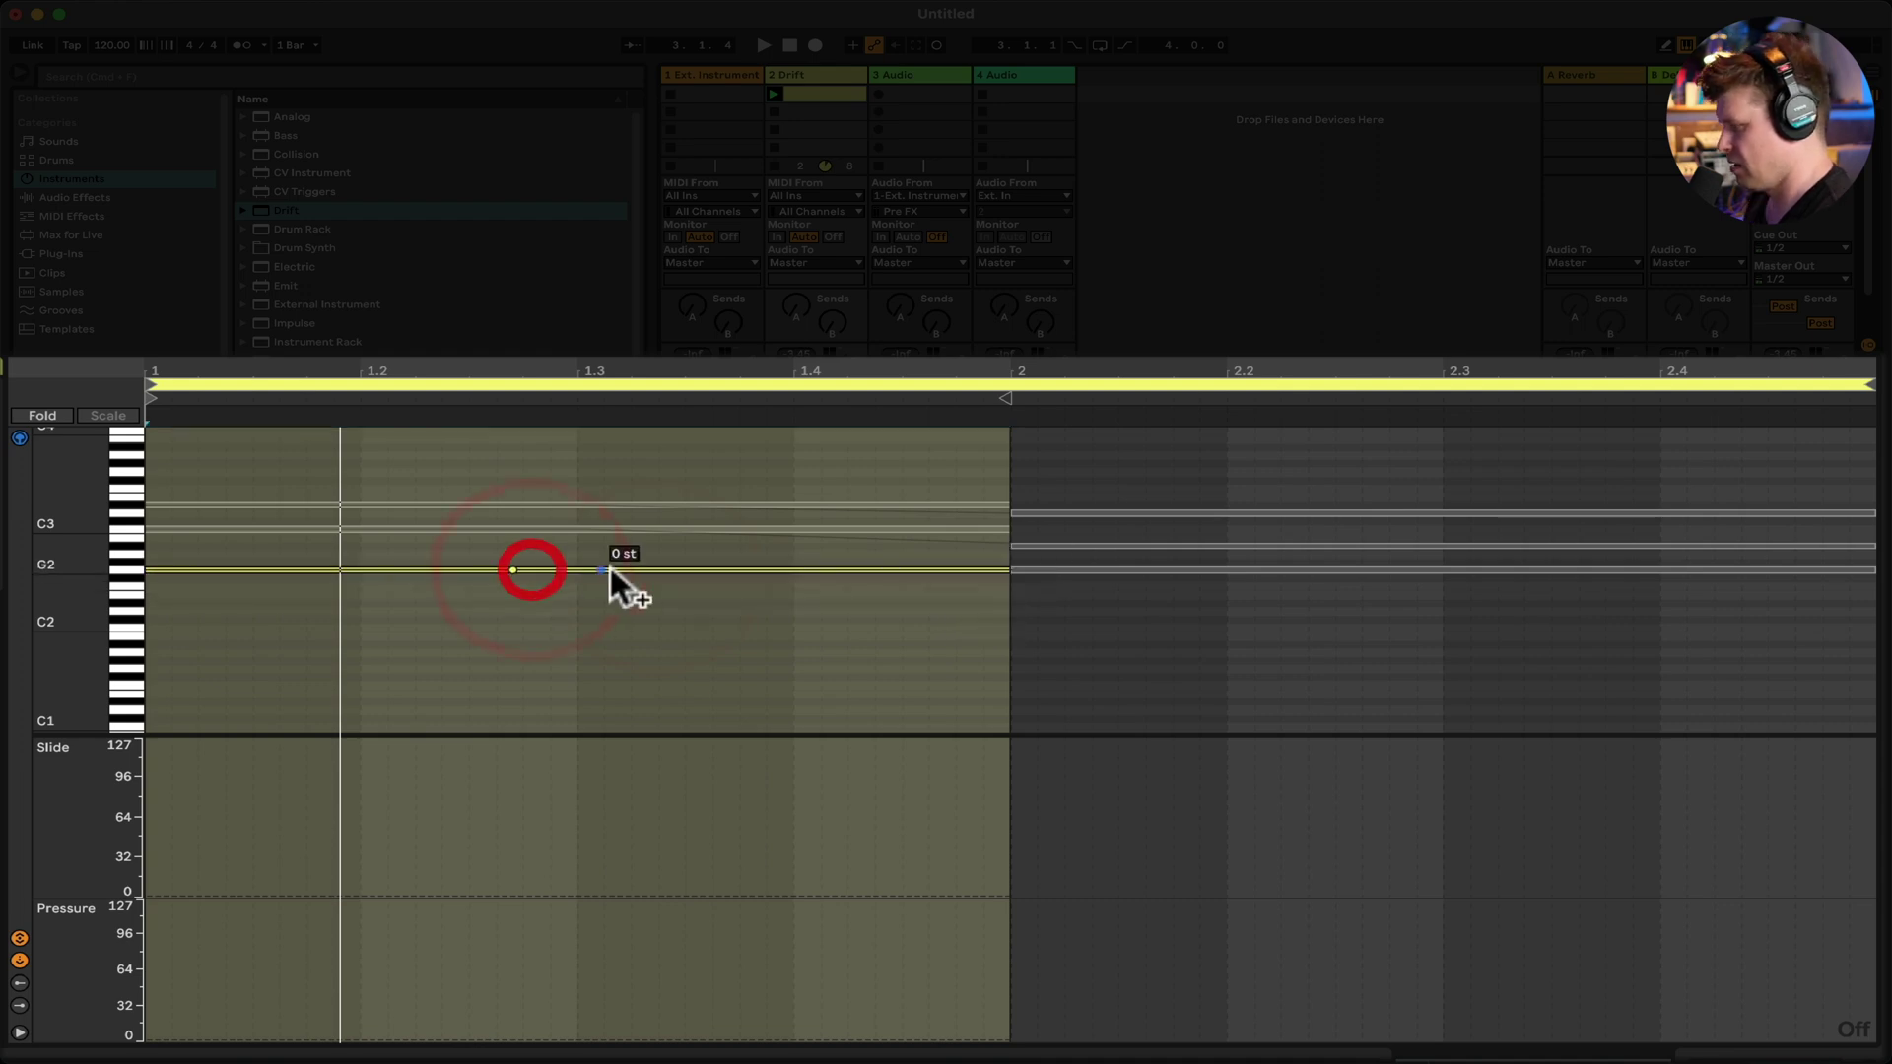
{"action": "left_click_drag", "start_coordinate": [749, 572], "coordinate": [752, 616]}
Draw Slide ramps for G2 and D#3, rising to 96 and back to 0, then show Drift.
{"action": "left_click", "coordinate": [866, 752]}
{"action": "left_click_drag", "start_coordinate": [866, 752], "coordinate": [1011, 780]}
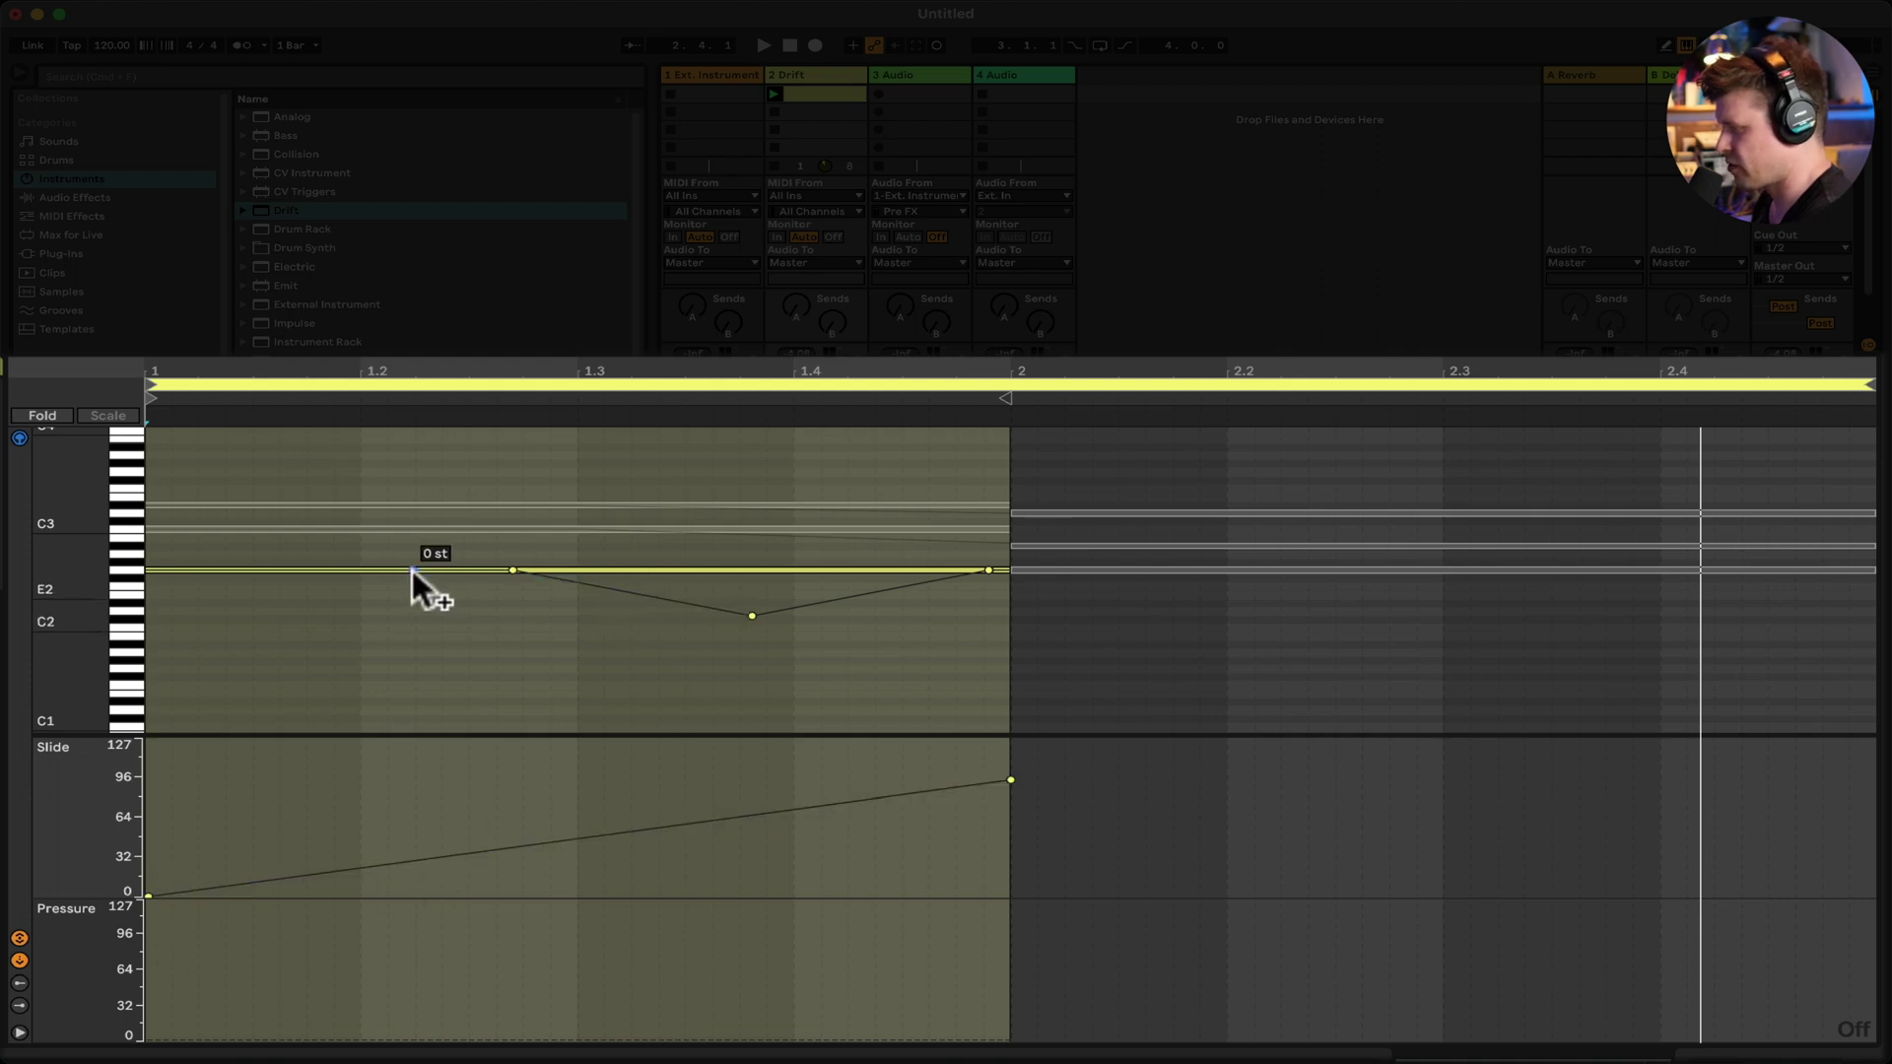
{"action": "left_click", "coordinate": [416, 502]}
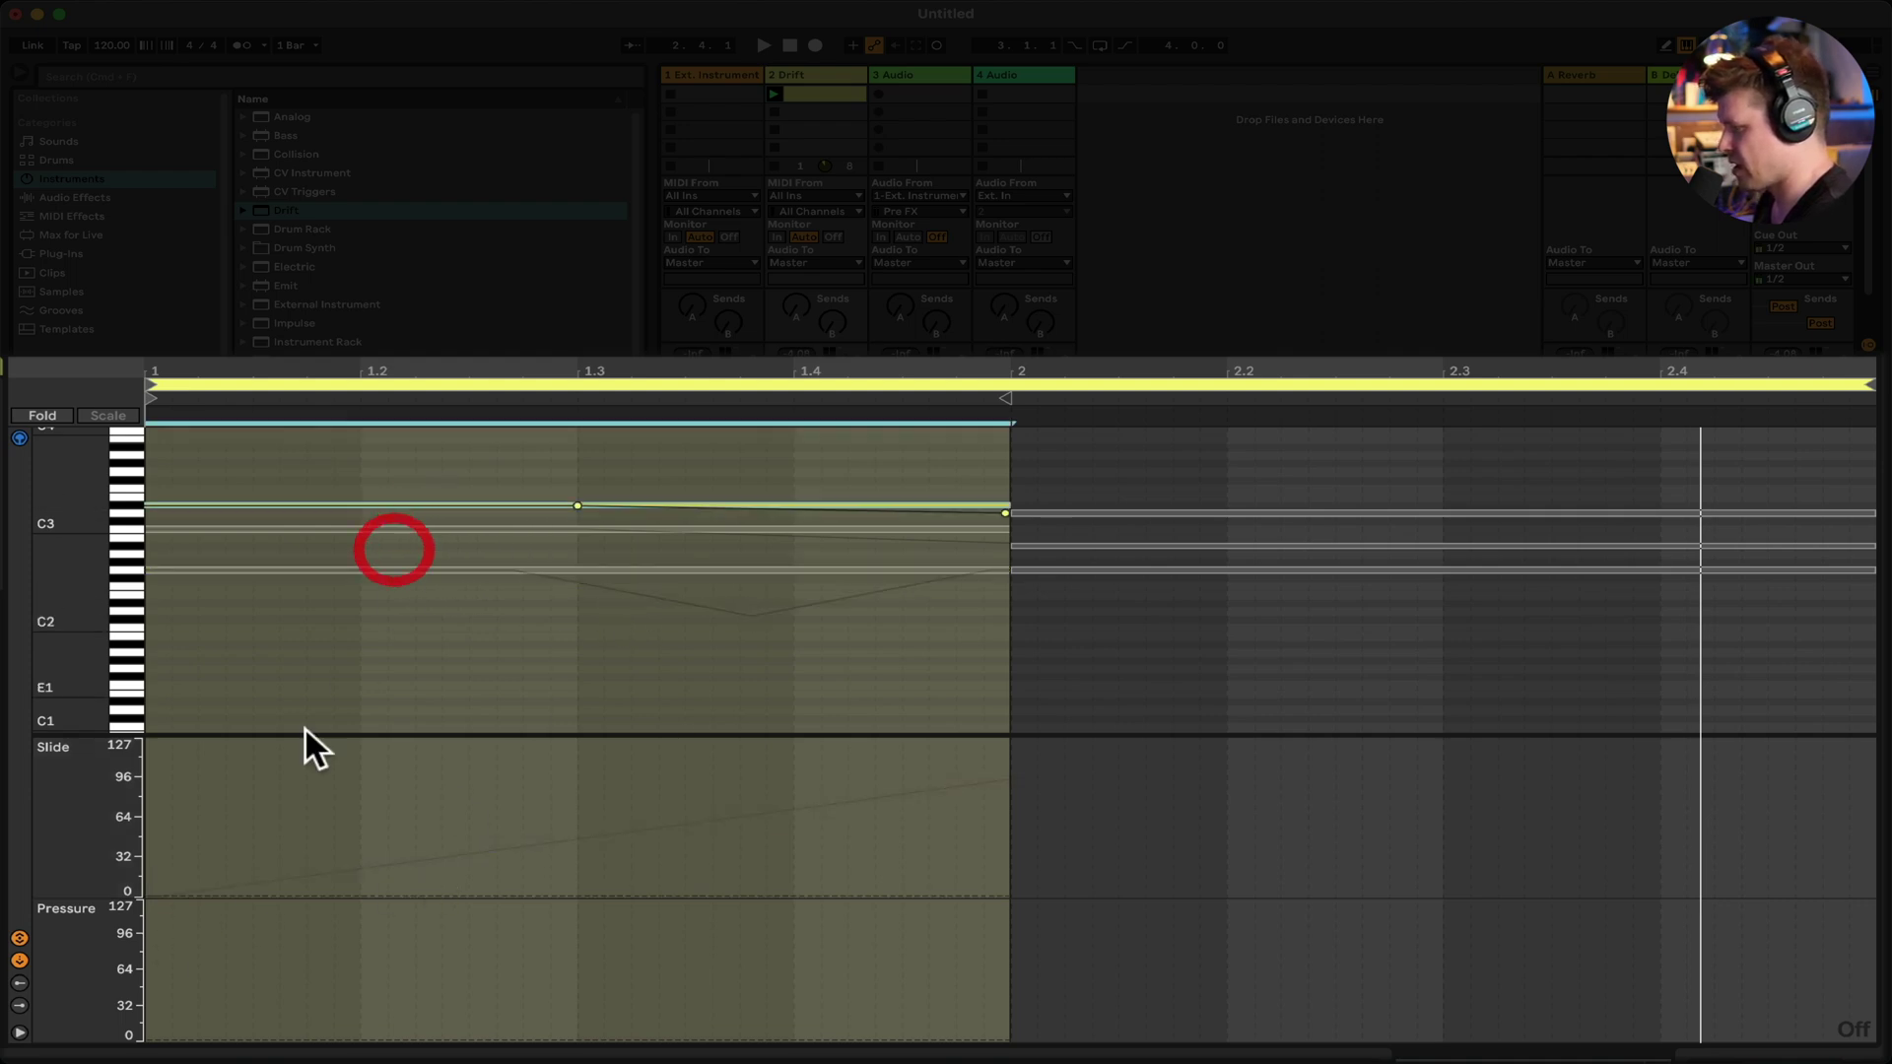
{"action": "left_click", "coordinate": [175, 894]}
{"action": "left_click_drag", "start_coordinate": [424, 893], "coordinate": [407, 776]}
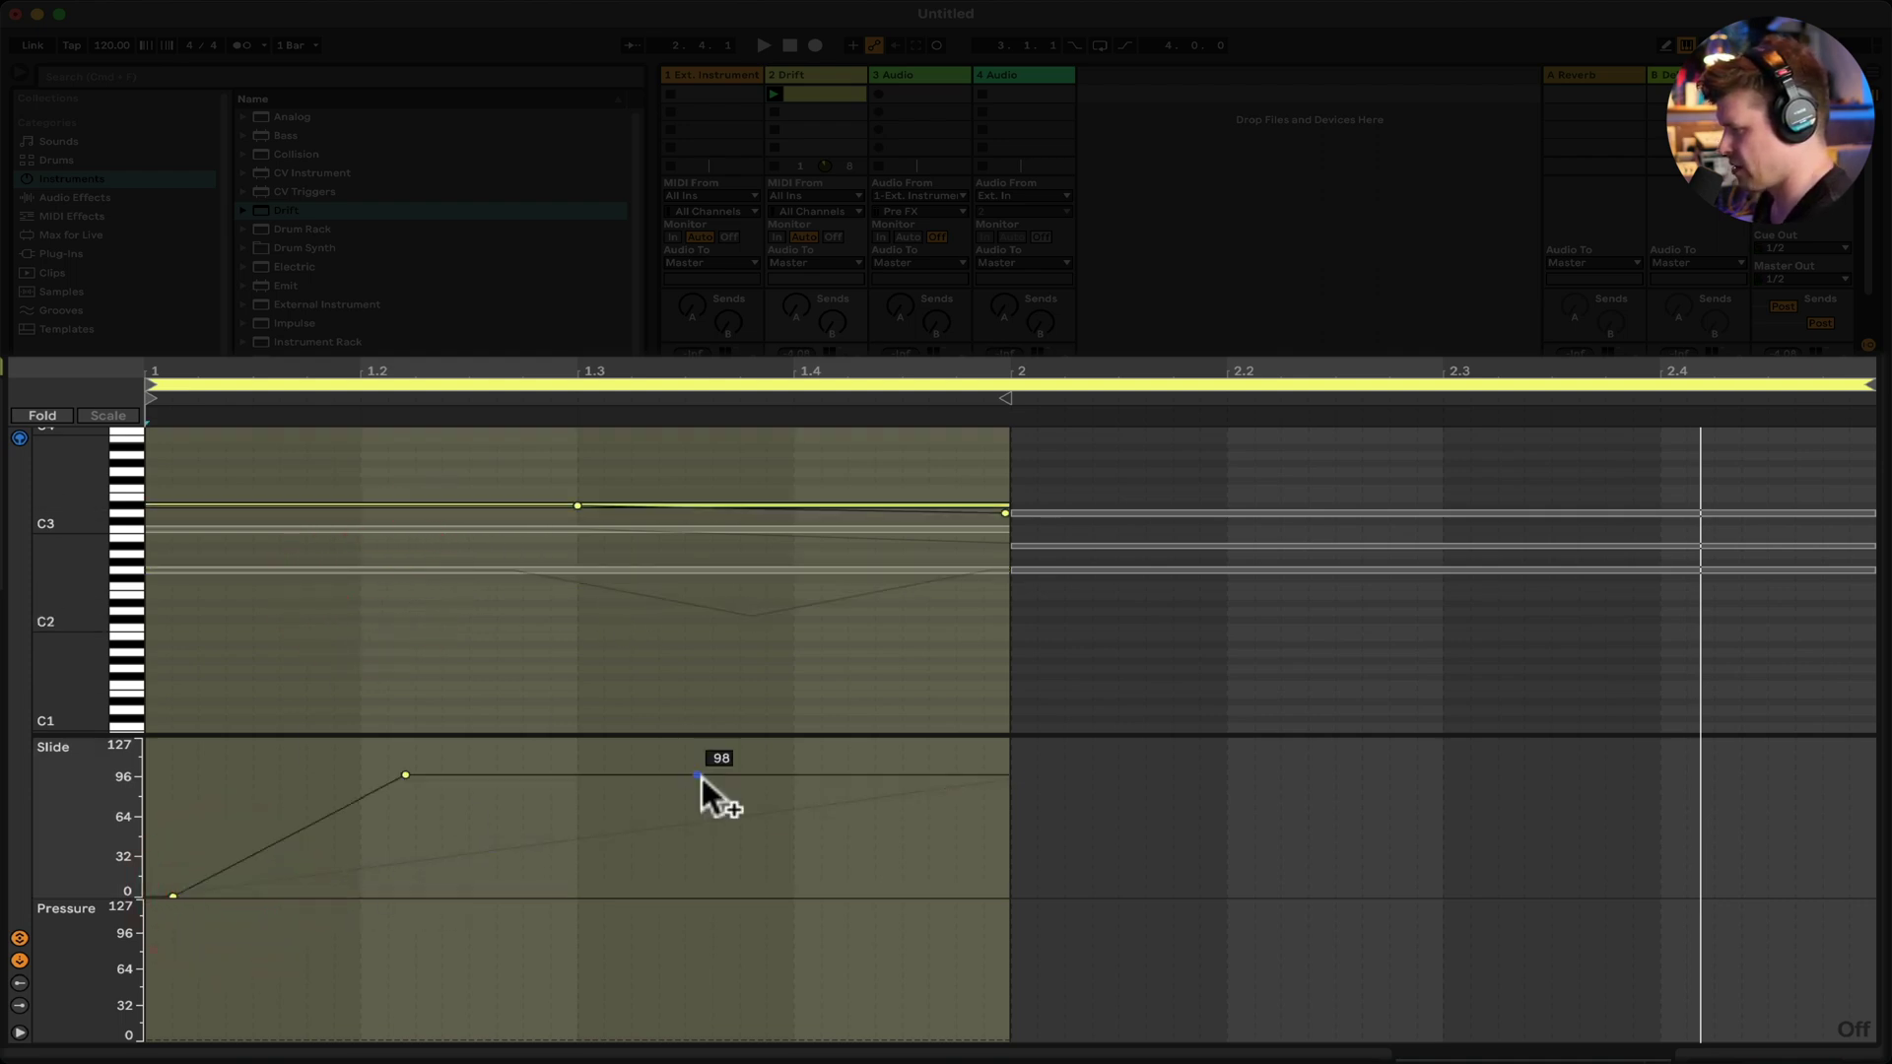
{"action": "left_click", "coordinate": [718, 775]}
{"action": "left_click_drag", "start_coordinate": [873, 776], "coordinate": [873, 895]}
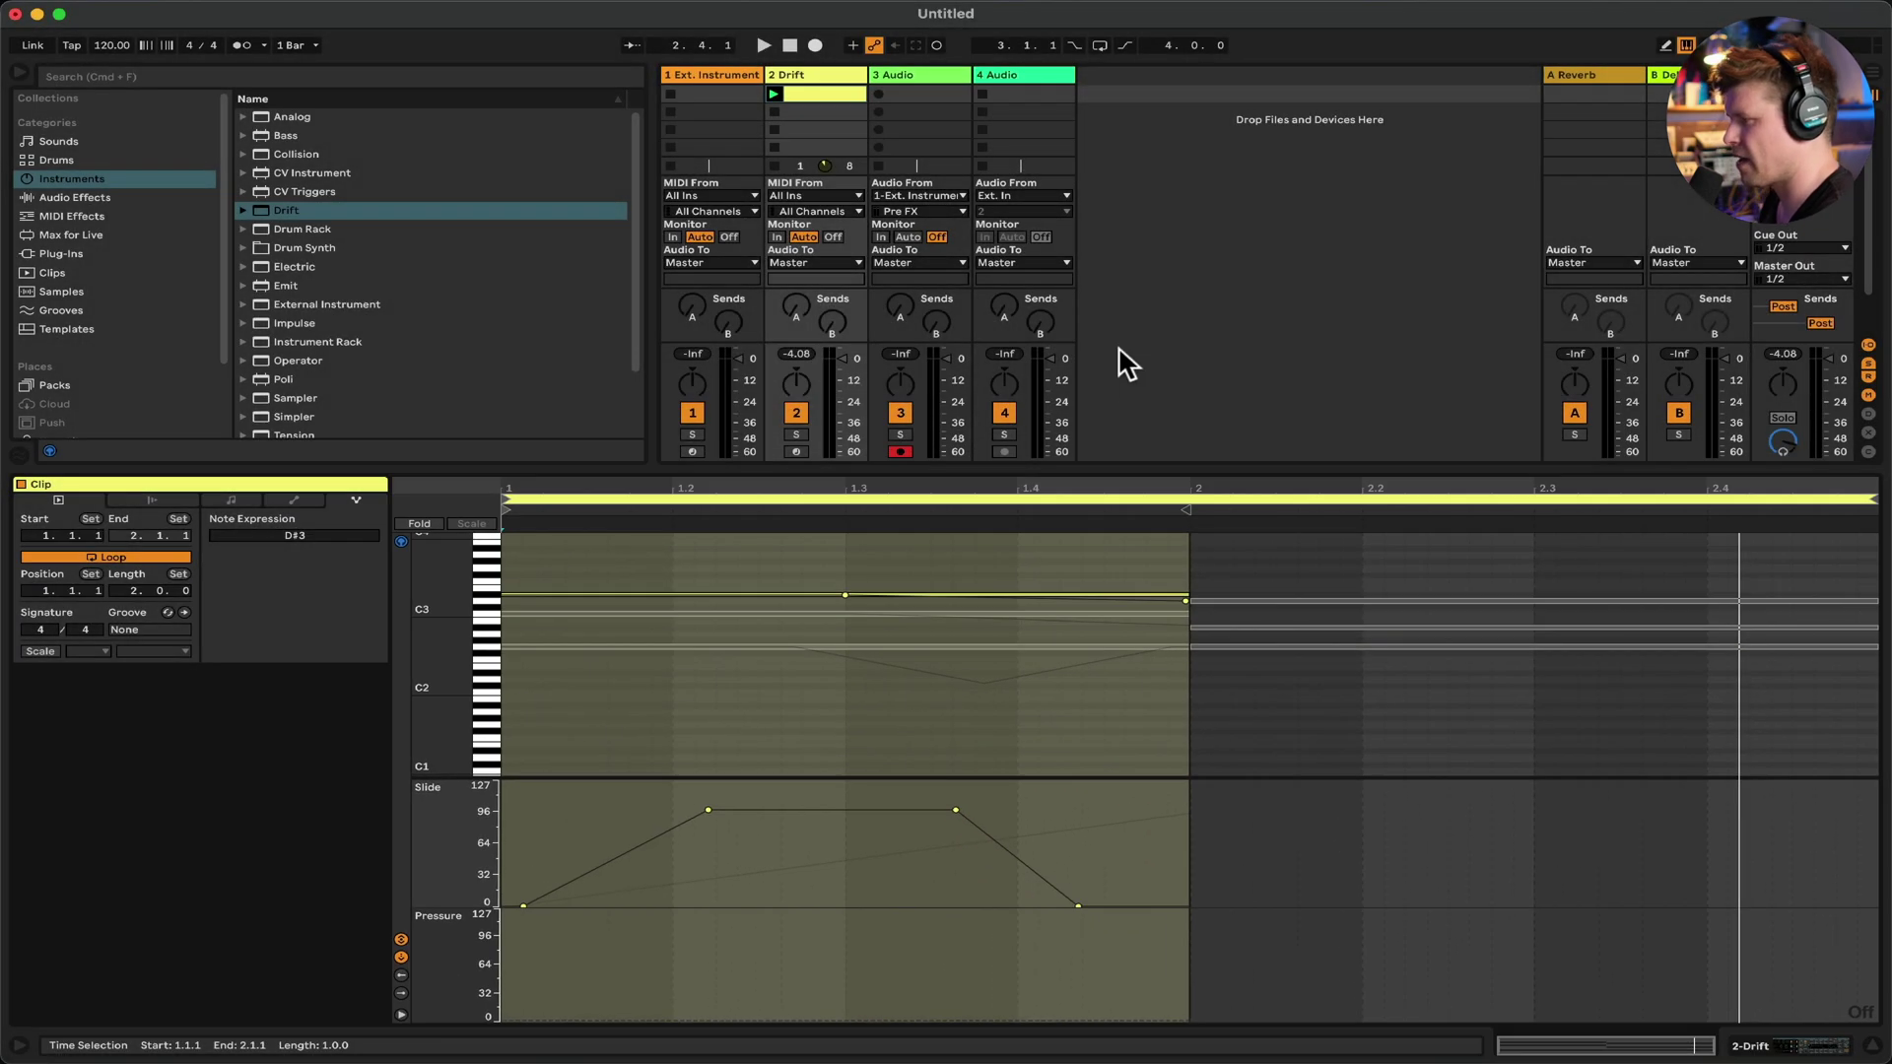
{"action": "left_click", "coordinate": [802, 74]}
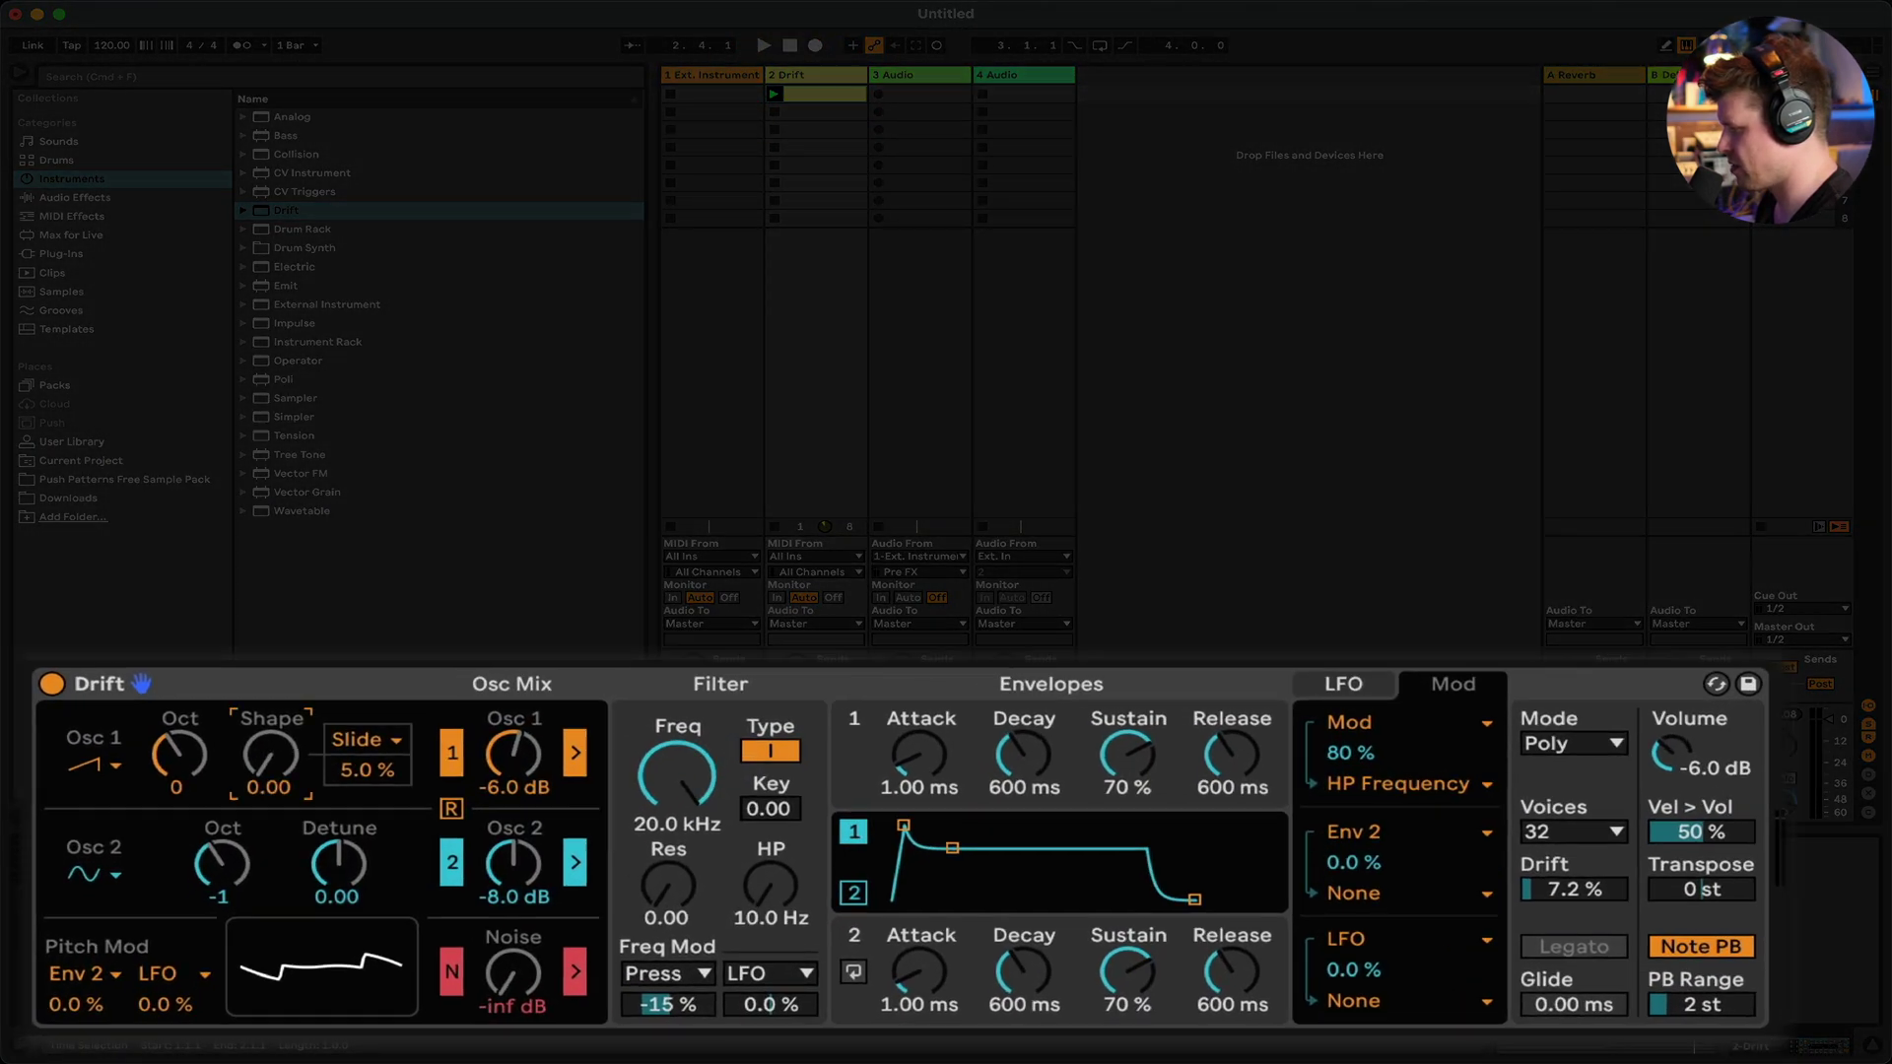
Raise Drift's Slide modulation amount on Osc 1 Shape to 100%.
{"action": "left_click", "coordinate": [385, 757]}
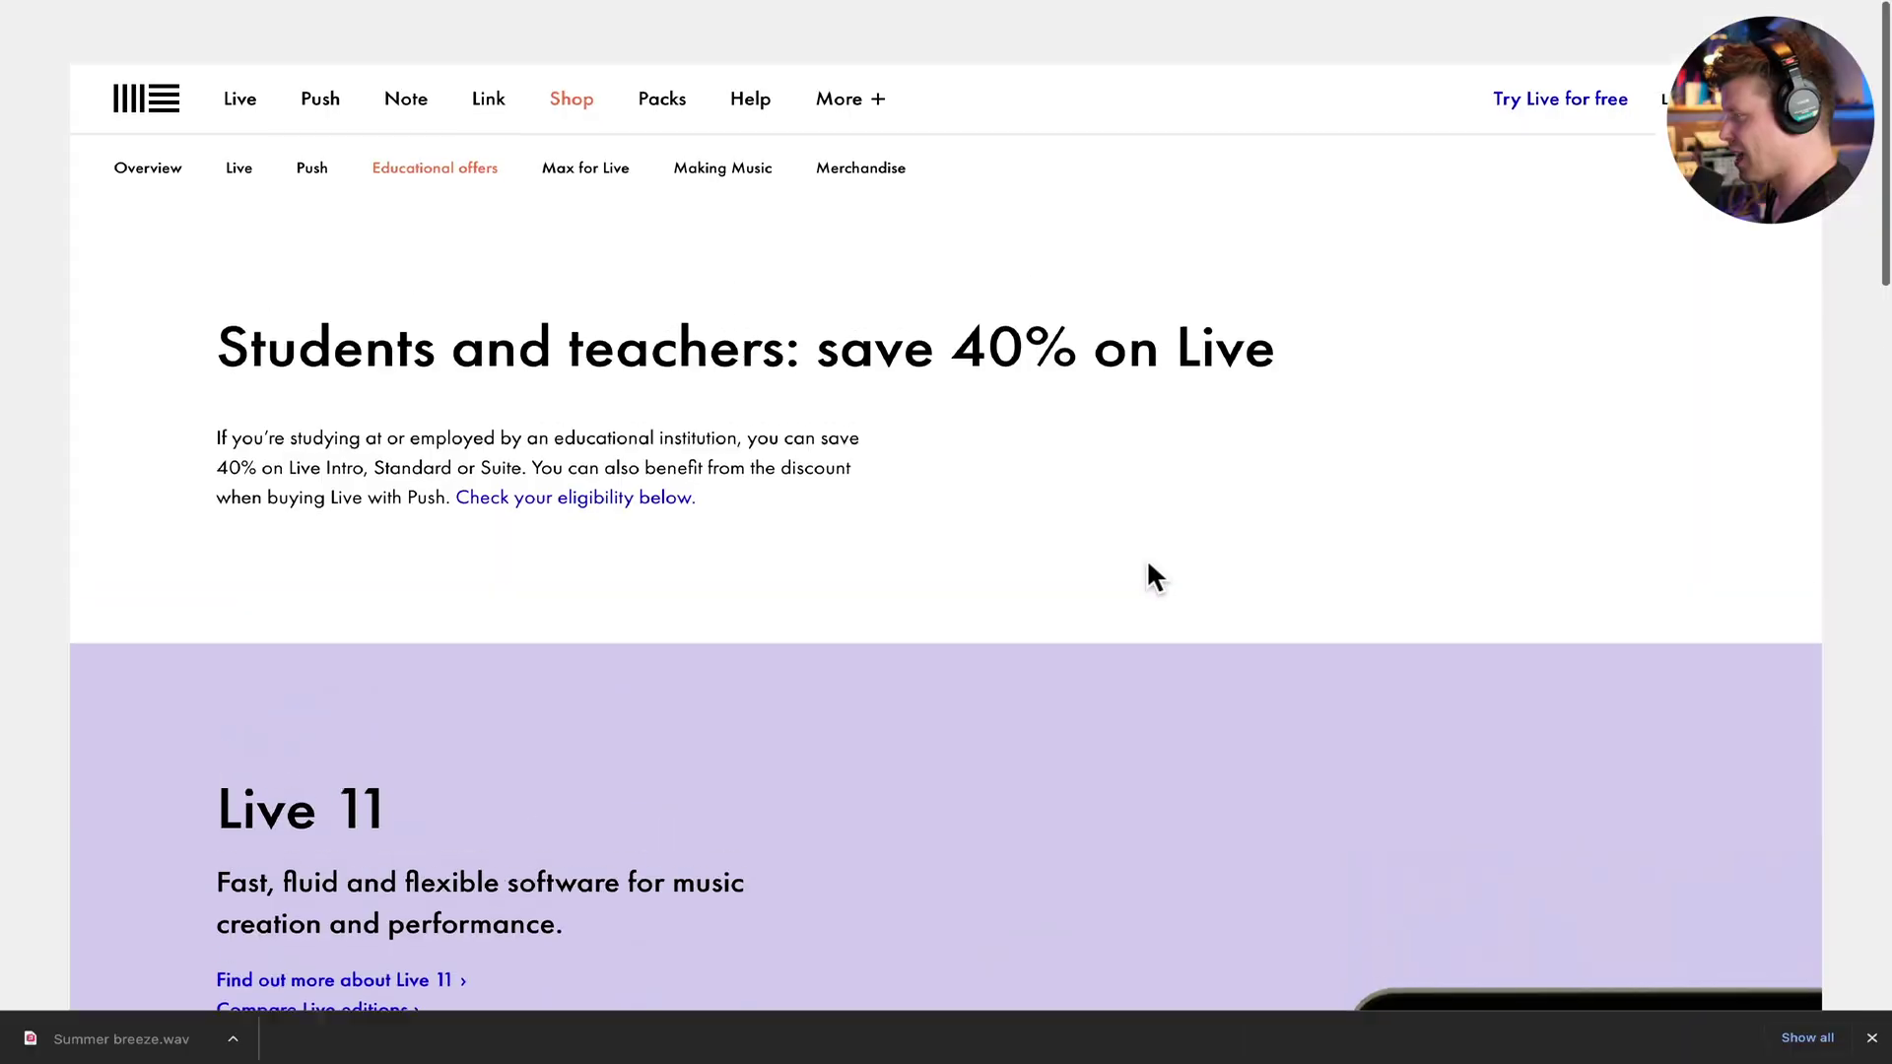
Scroll down to the Live 11 education prices: Intro GBP 41, Standard GBP 191, Suite GBP 323.
{"action": "scroll", "coordinate": [1145, 557], "scroll_direction": "down", "scroll_amount": 1}
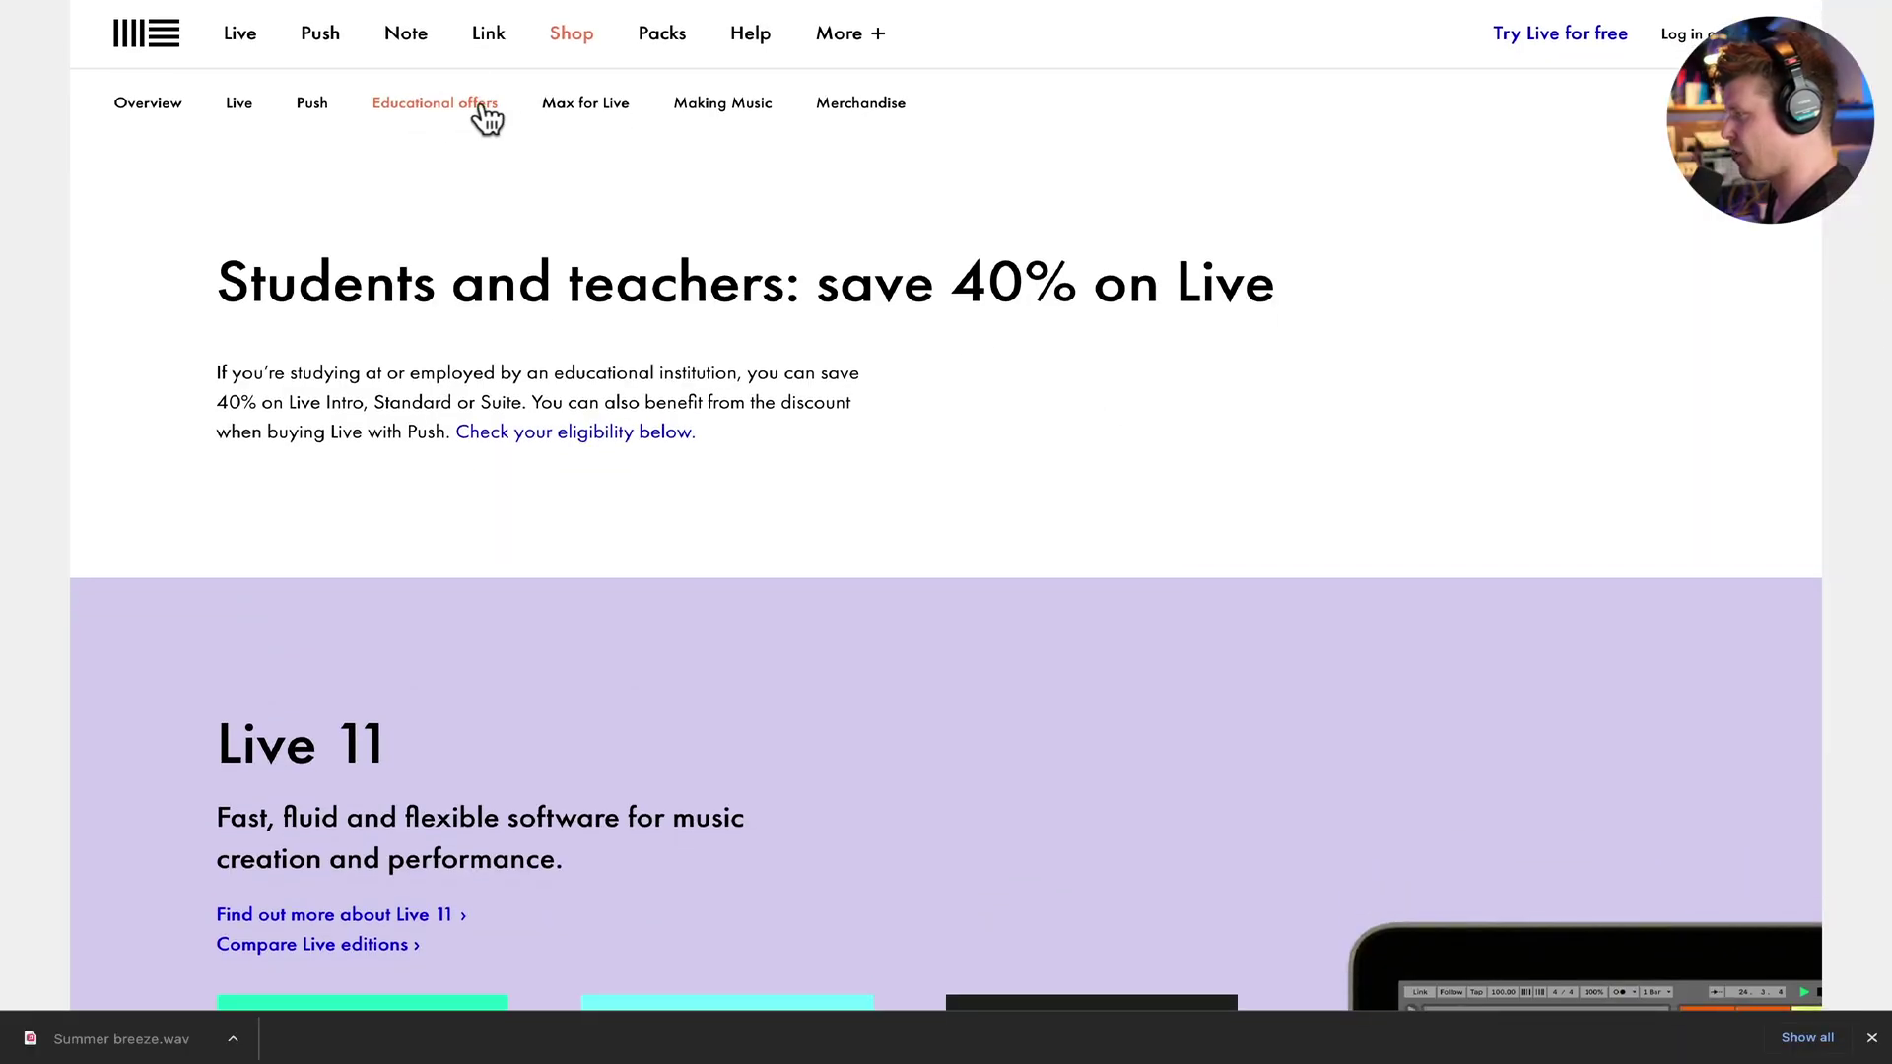
{"action": "scroll", "coordinate": [908, 384], "scroll_direction": "down", "scroll_amount": 5}
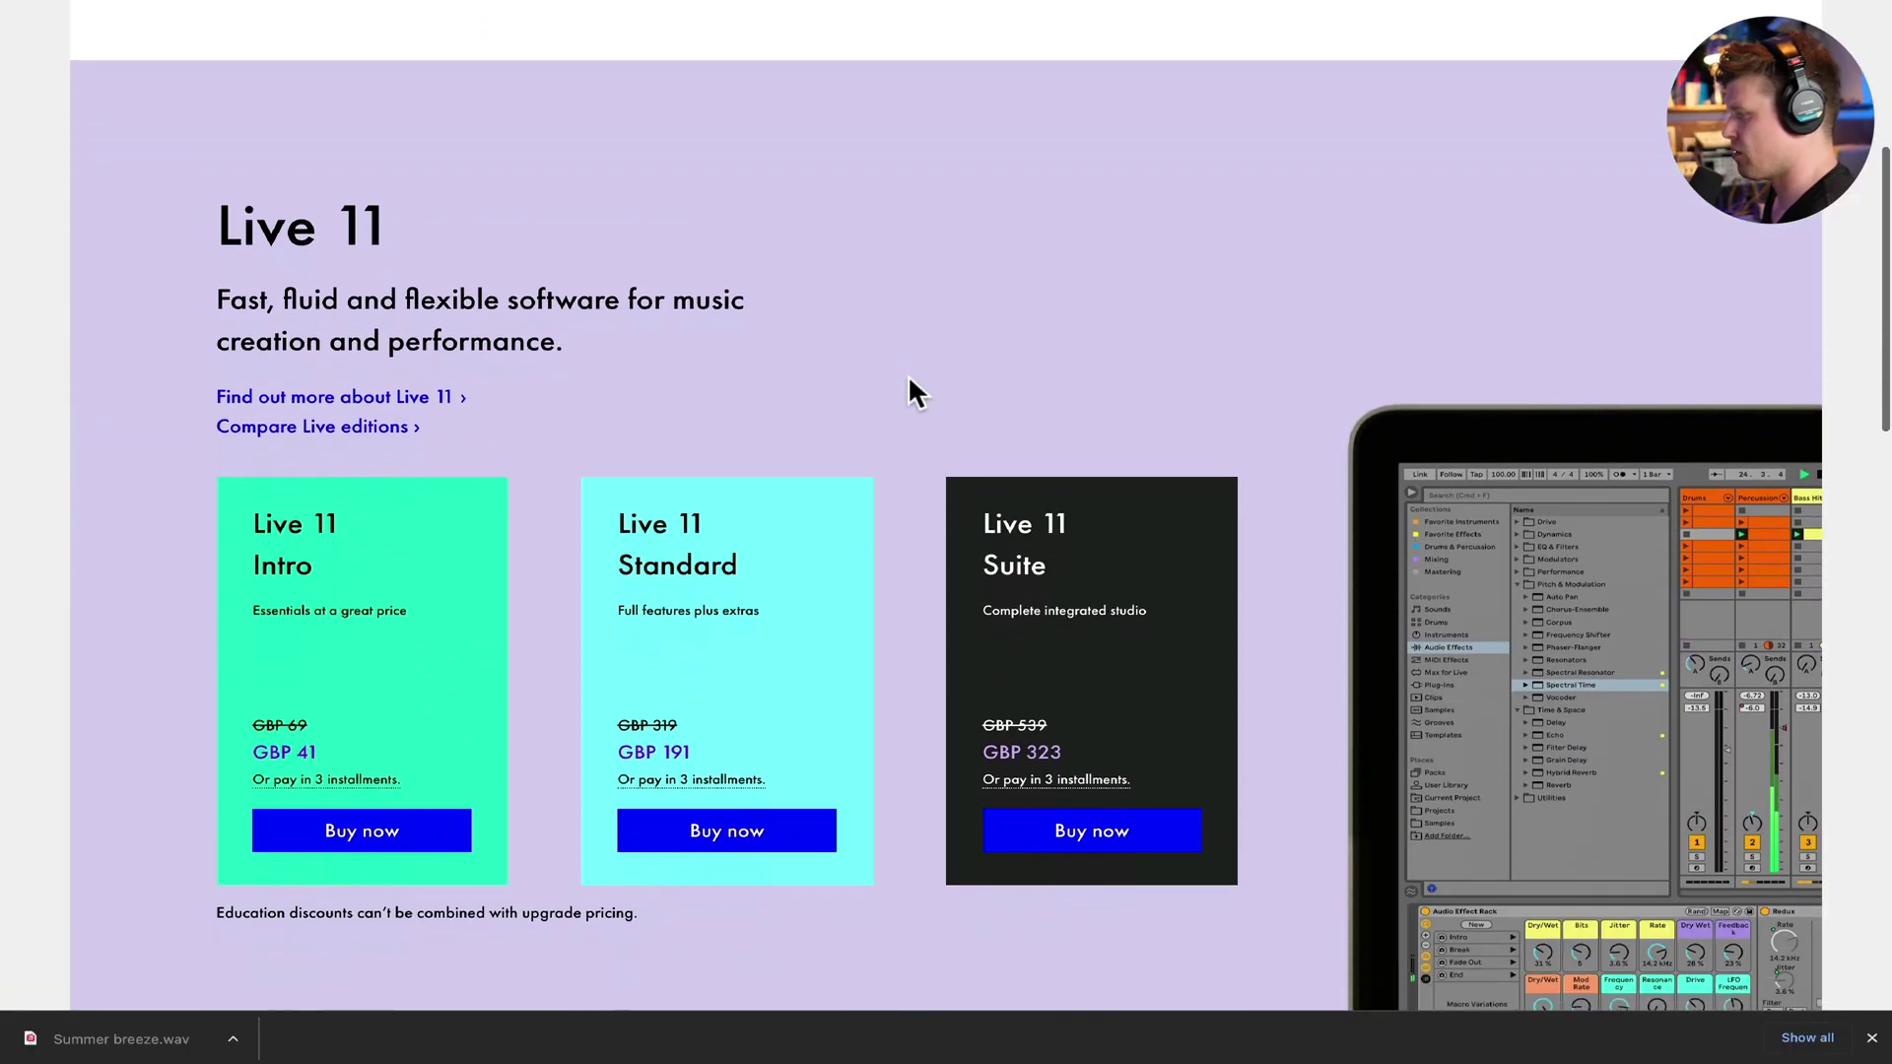